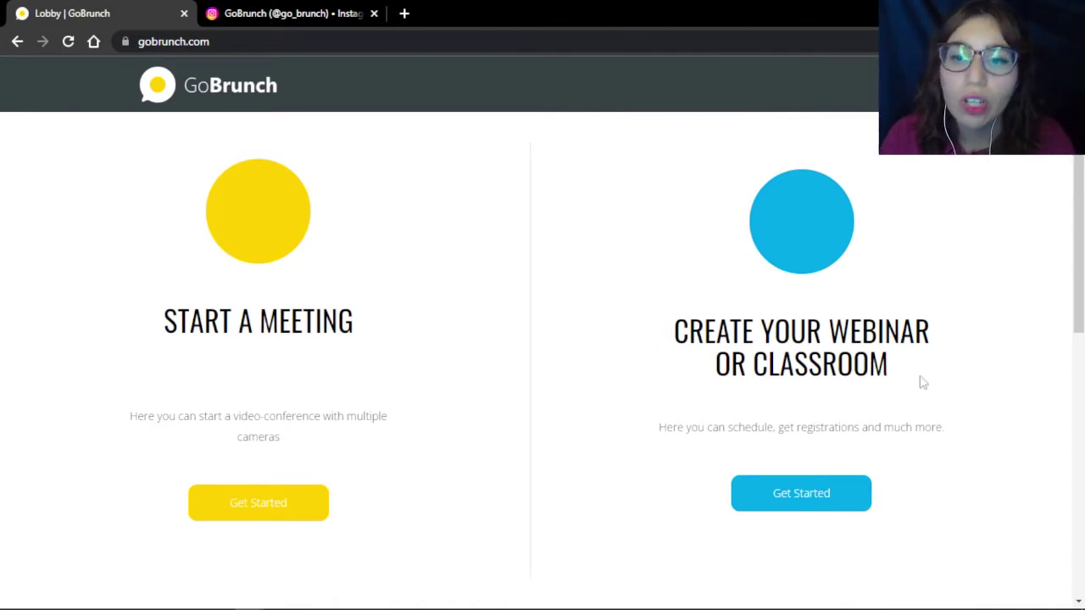
Step: Start creating a webinar or classroom and name it MY ART GALLERY
left_click(821, 500)
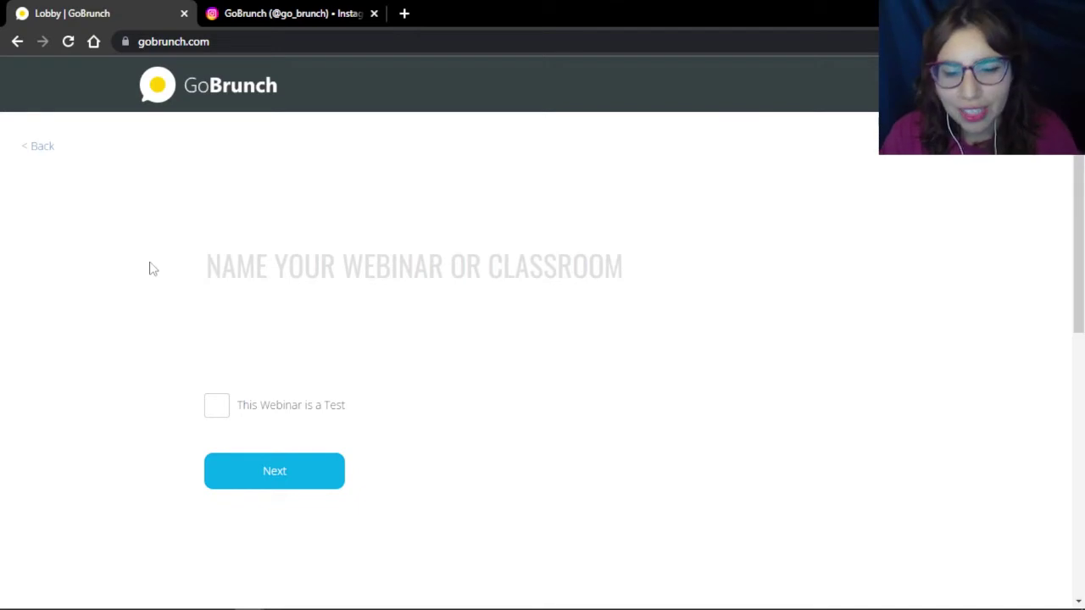
type("MY ART GALLERY")
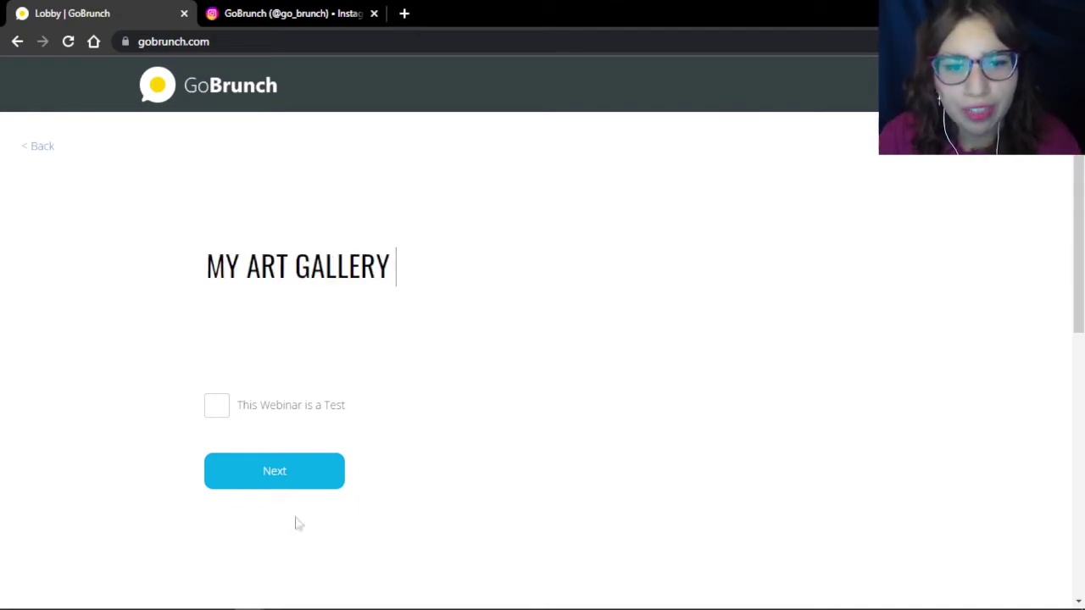
left_click(291, 484)
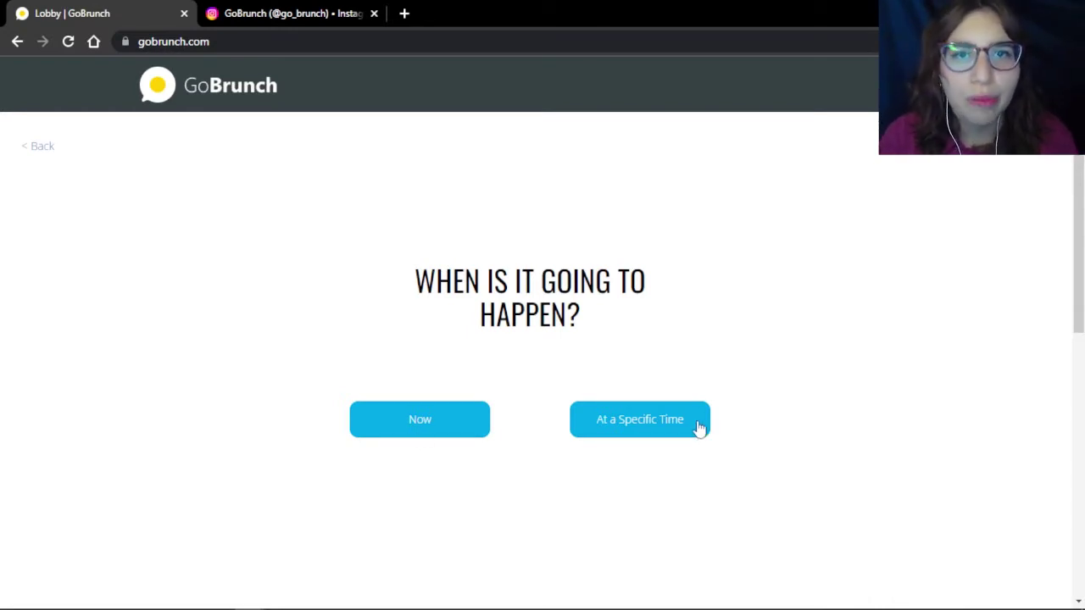
Step: Set the webinar to start now and last 1 hour, without a secret key or registration collection
left_click(424, 426)
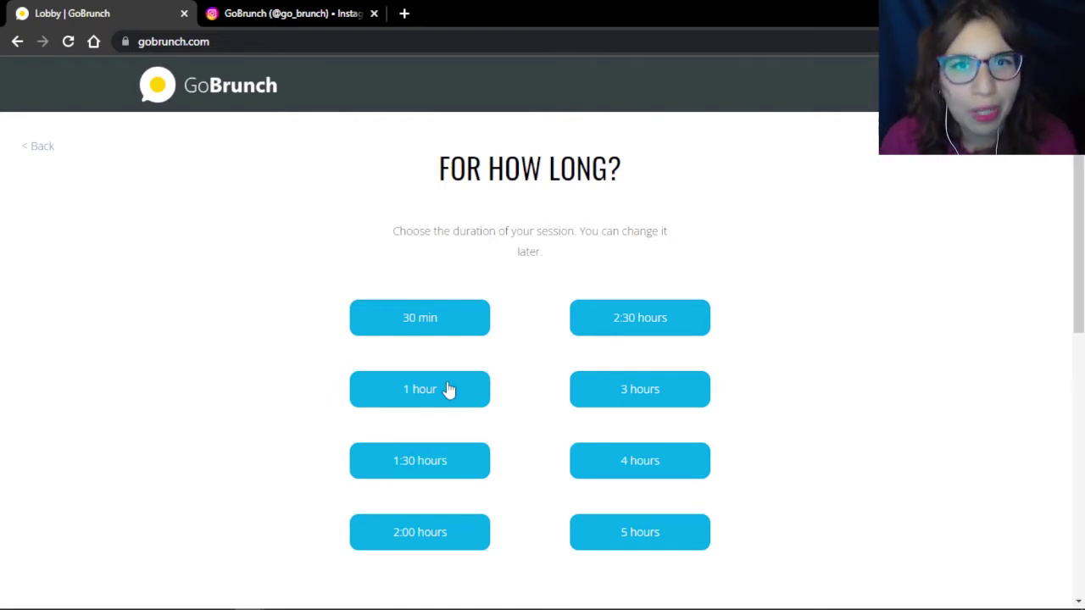
left_click(449, 389)
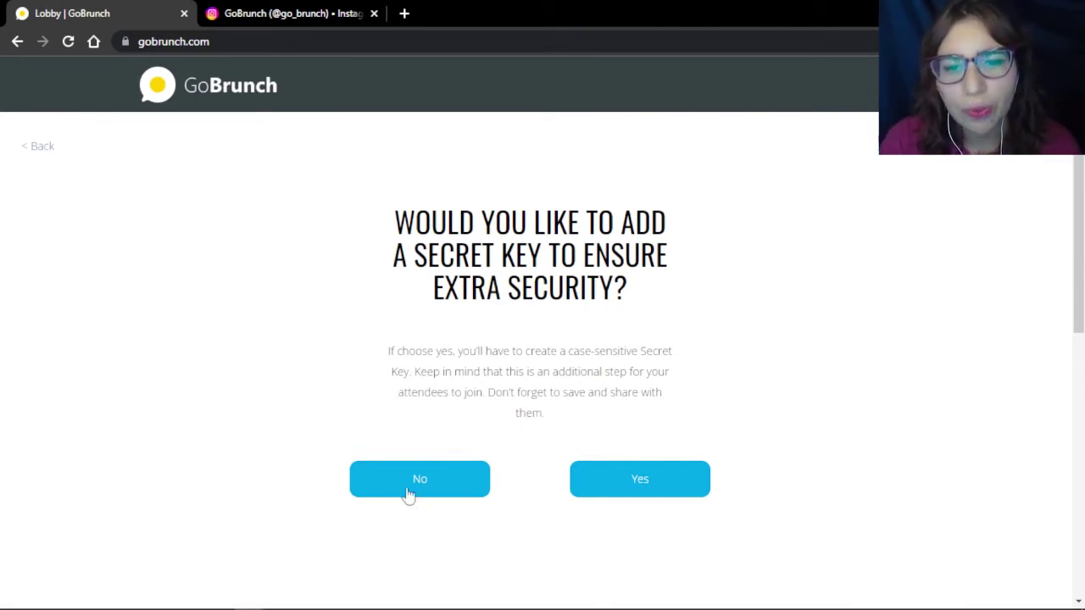
left_click(408, 494)
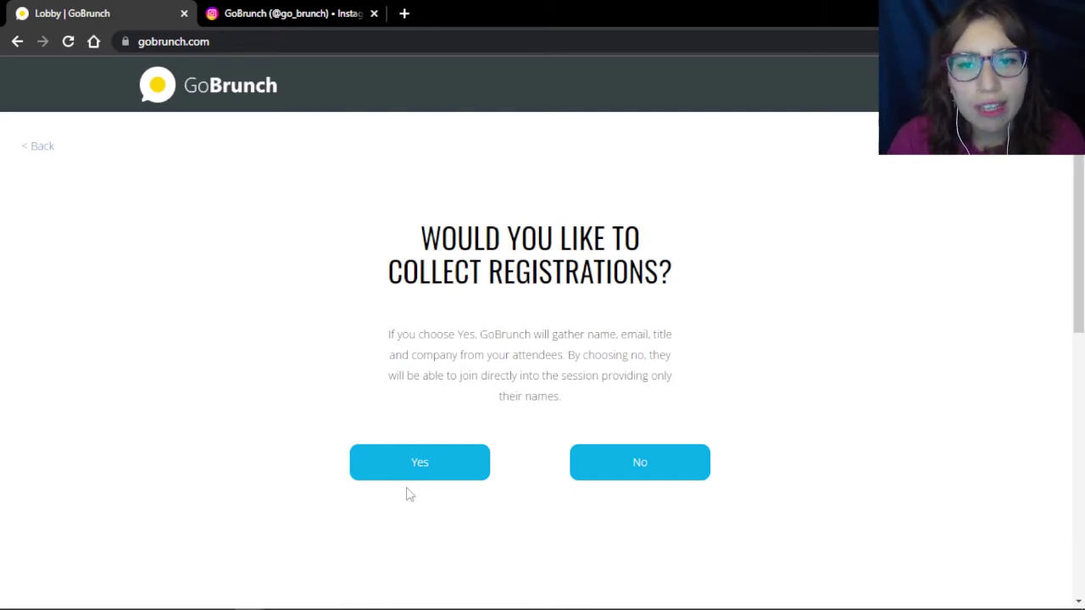
left_click(666, 482)
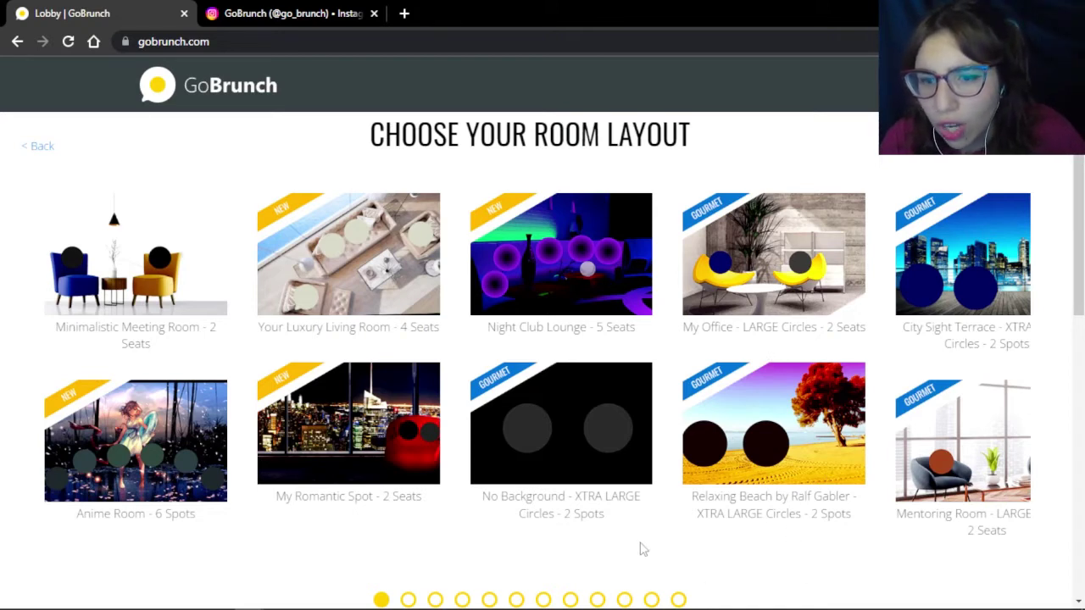
Step: Create the room with the Lual Meeting - 4 Seats layout
left_click(408, 599)
left_click(434, 600)
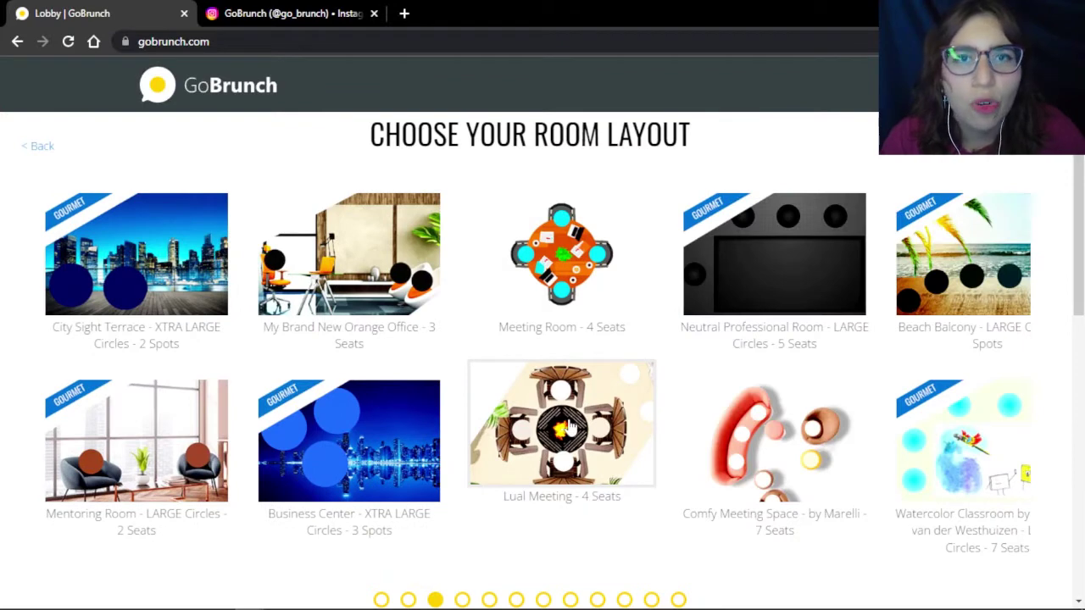
scroll(551, 457, "down", 2)
left_click(530, 477)
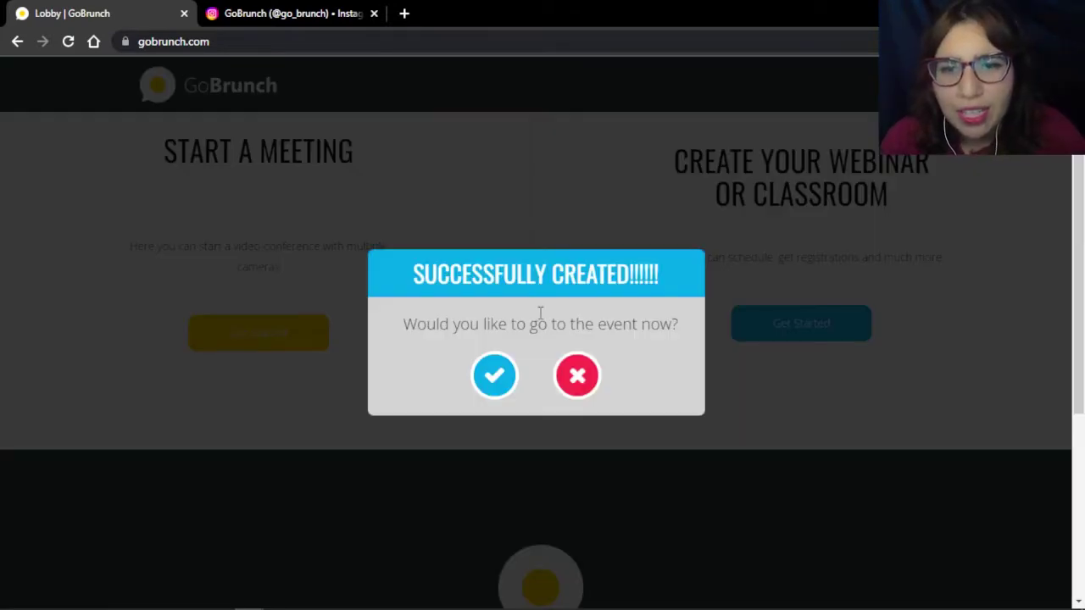
Step: Enter the new event and open the room's Background and Editor tool
left_click(497, 380)
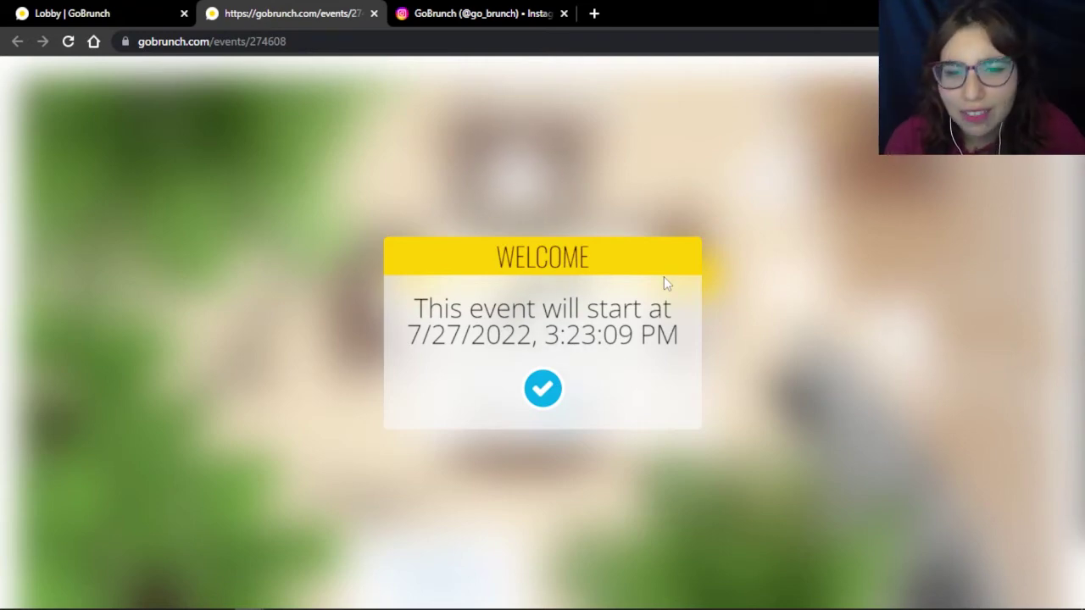
left_click(543, 390)
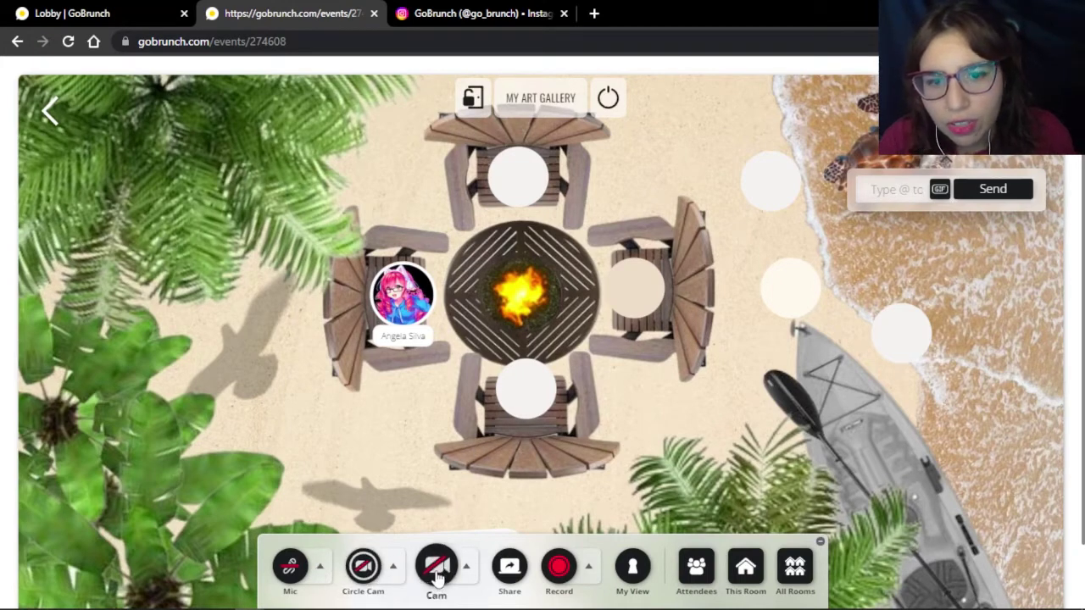
left_click(757, 573)
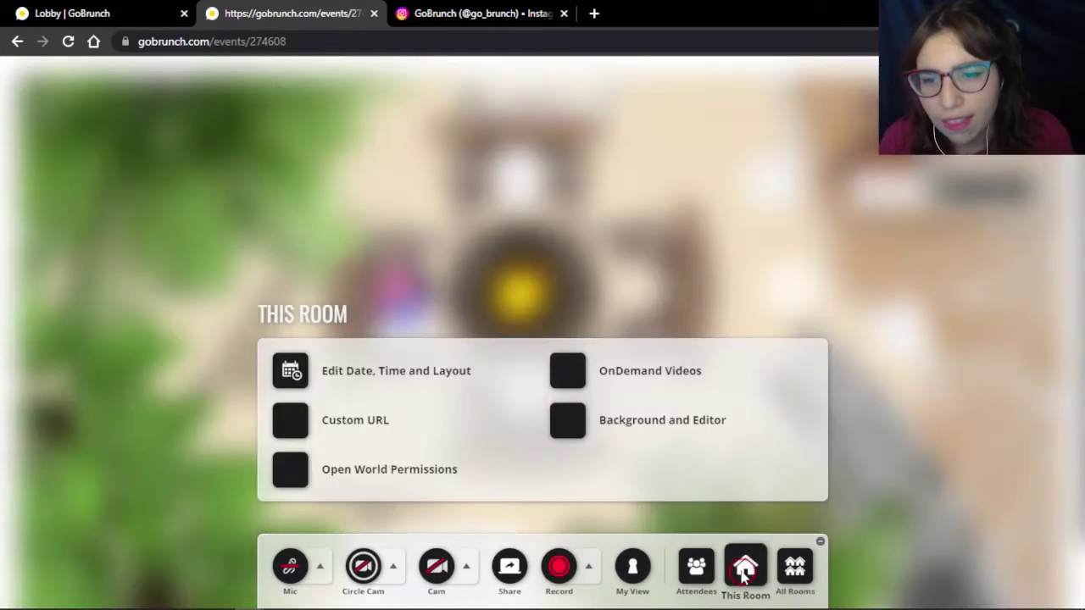
left_click(678, 434)
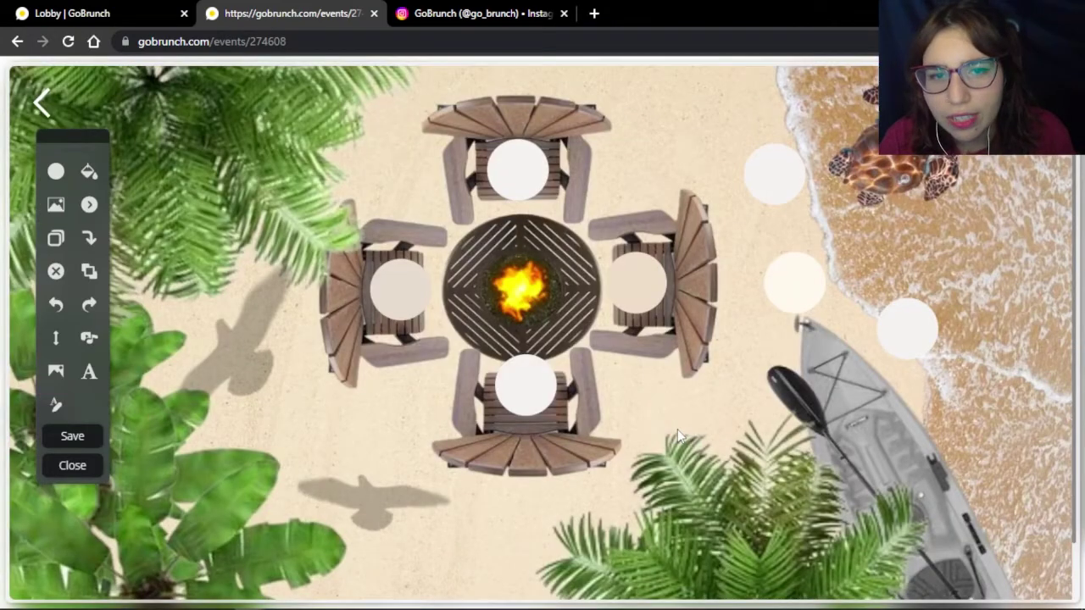
Step: Replace the room background with the first background image from the Own Gallery folder in Descargas
left_click(56, 372)
left_click(549, 349)
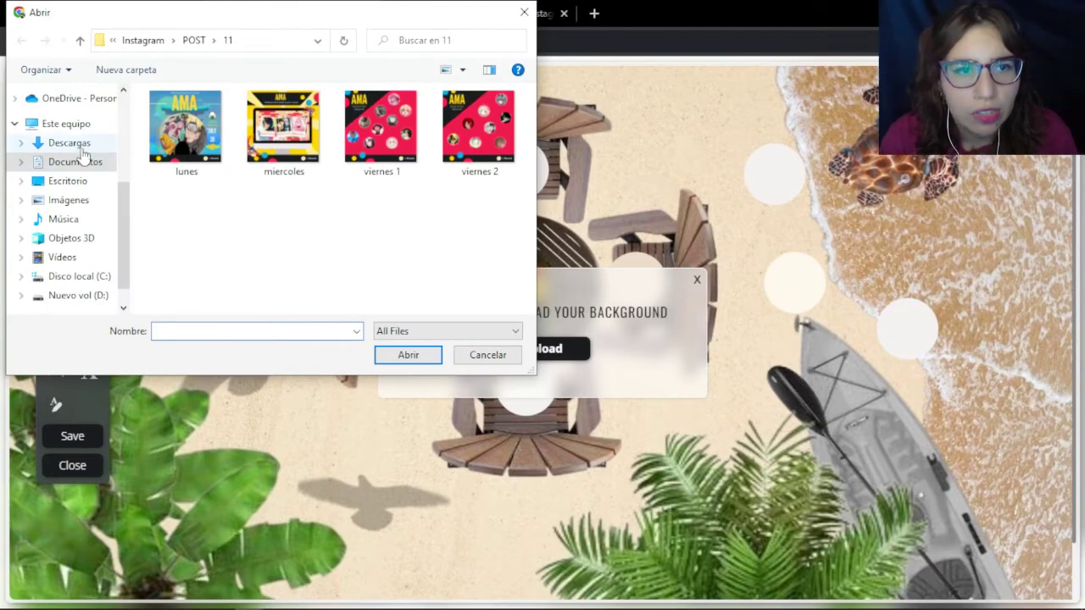
left_click(70, 142)
double_click(185, 148)
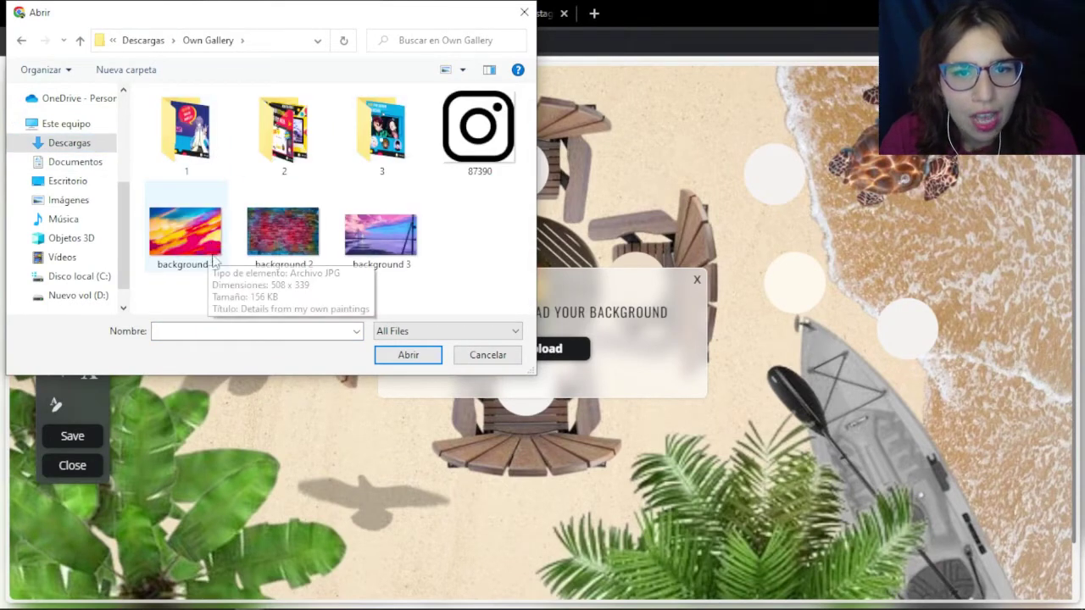
double_click(185, 232)
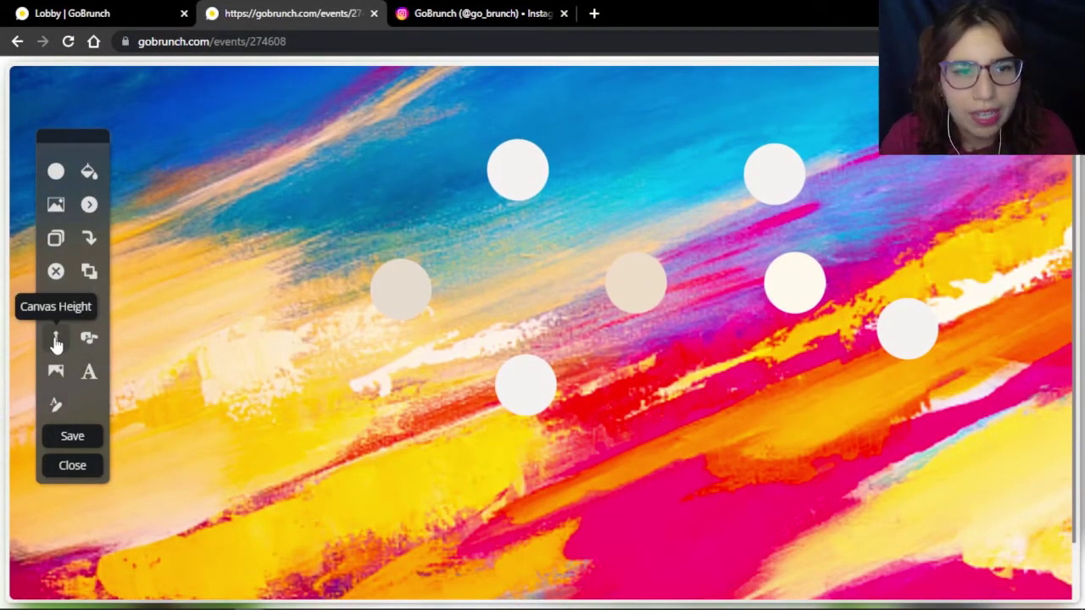
Step: Set the room canvas height to 697
left_click(56, 339)
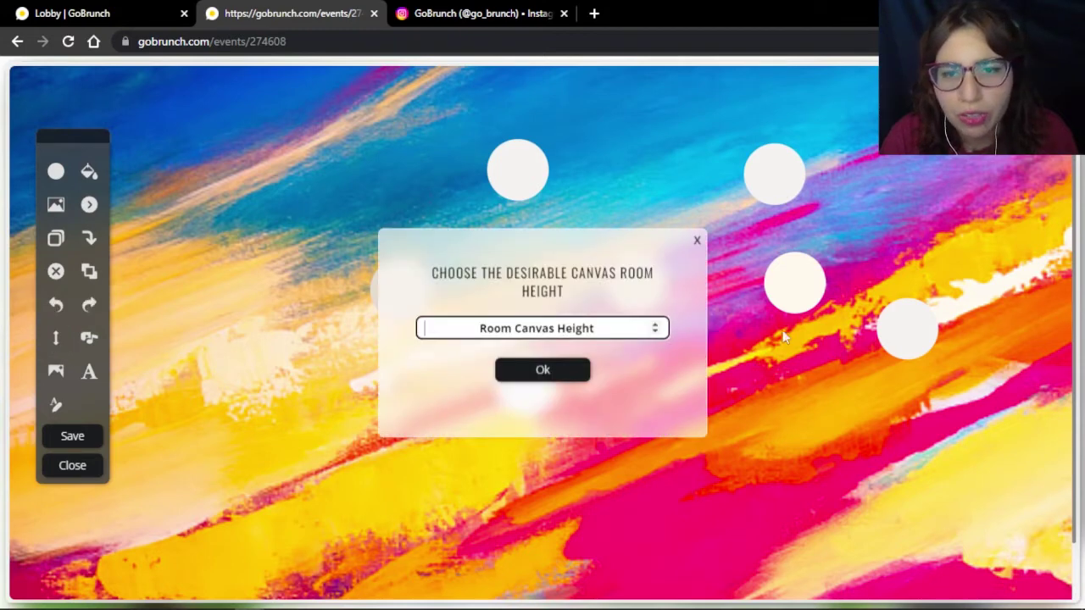
type("697")
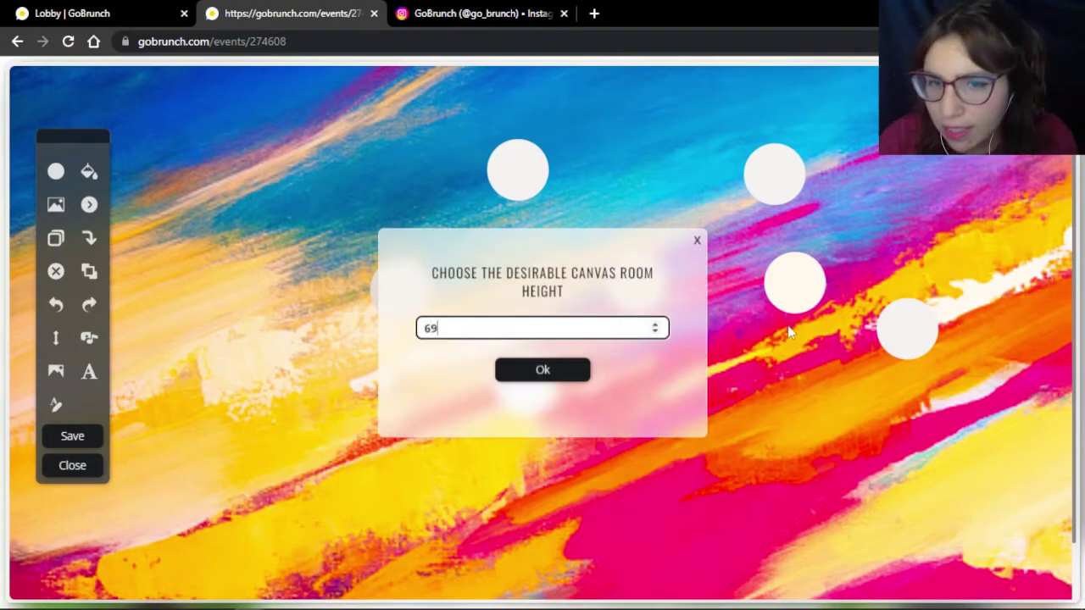
left_click(539, 373)
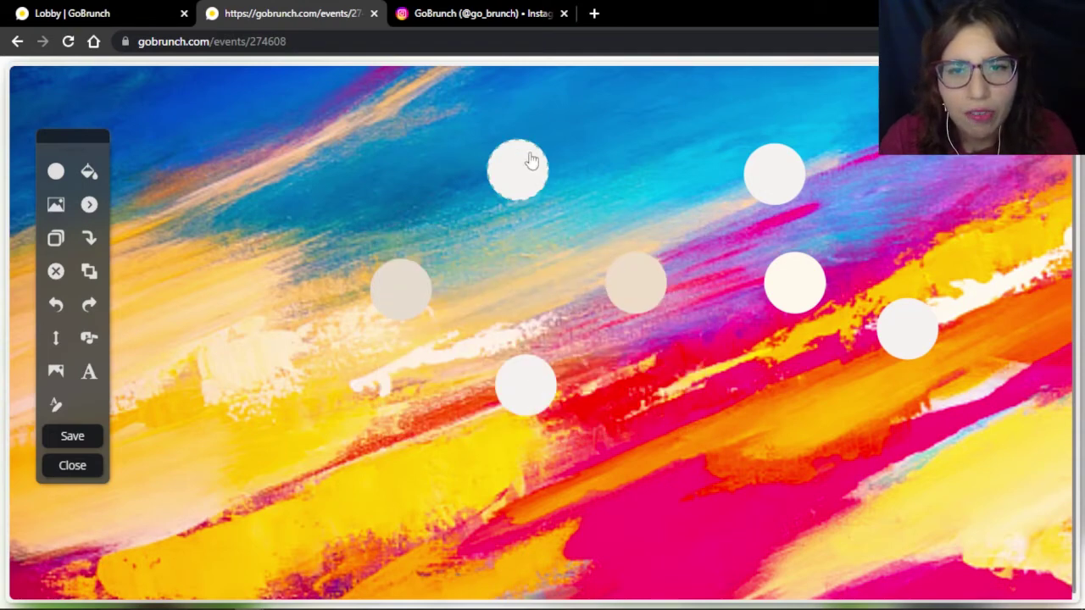
Step: Move four seat circles into a row along the lower right part of the background
left_click_drag(795, 282, 794, 507)
left_click_drag(903, 331, 928, 483)
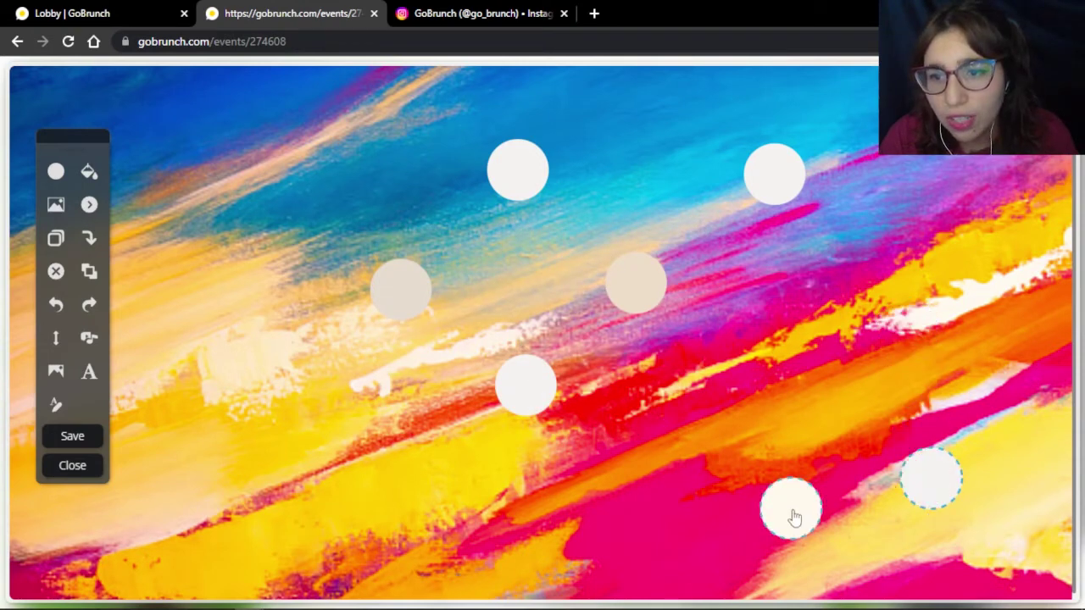
left_click_drag(792, 514, 854, 521)
left_click_drag(524, 378, 733, 541)
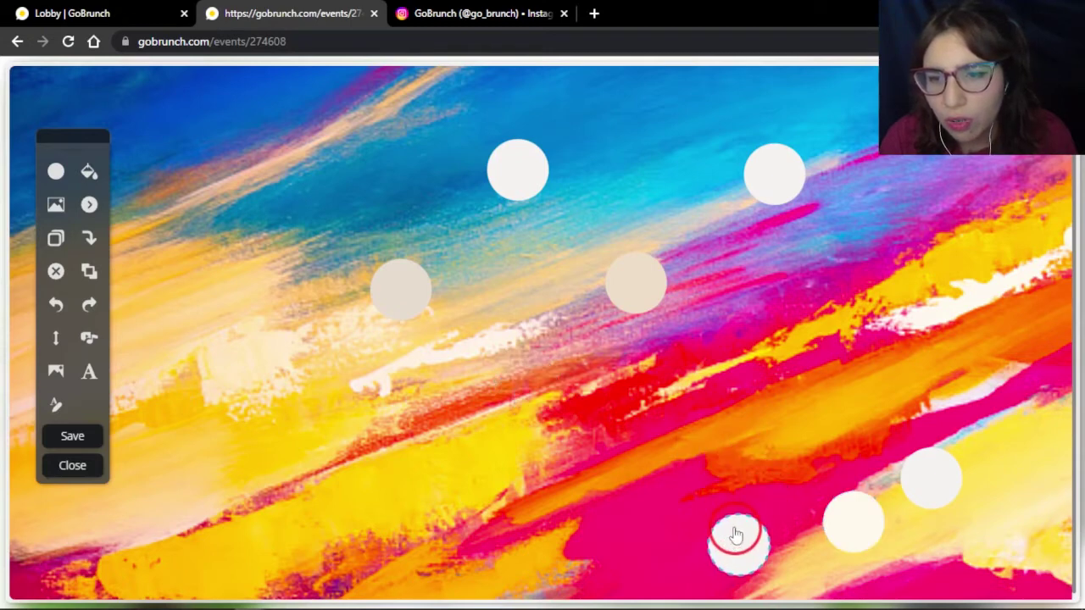
left_click_drag(649, 291, 622, 543)
Step: Delete the three leftover seat circles in the upper part of the canvas
left_click(407, 307)
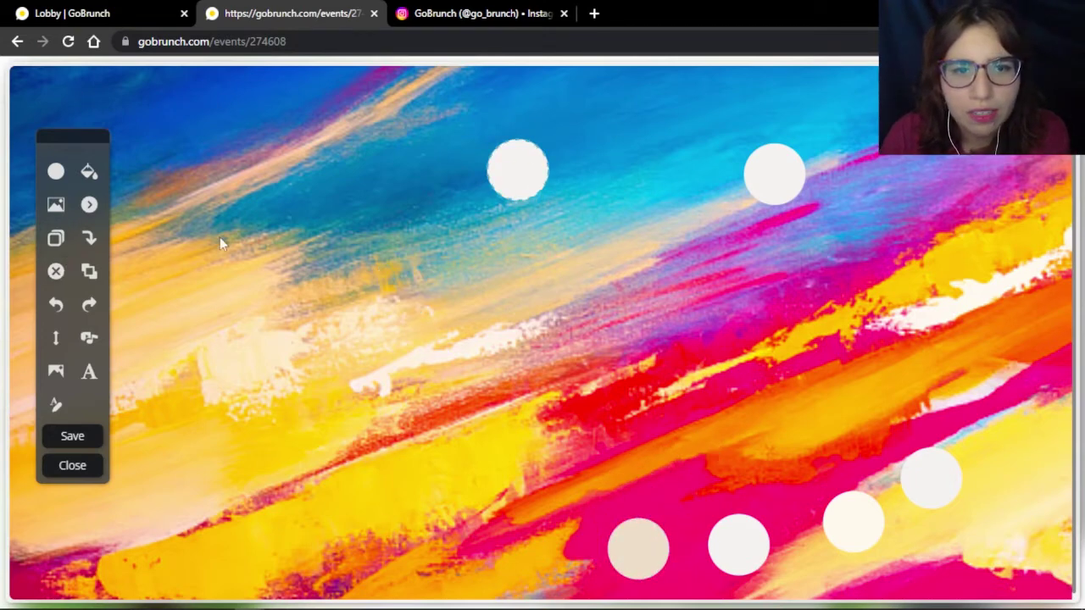
left_click(56, 271)
left_click(760, 191)
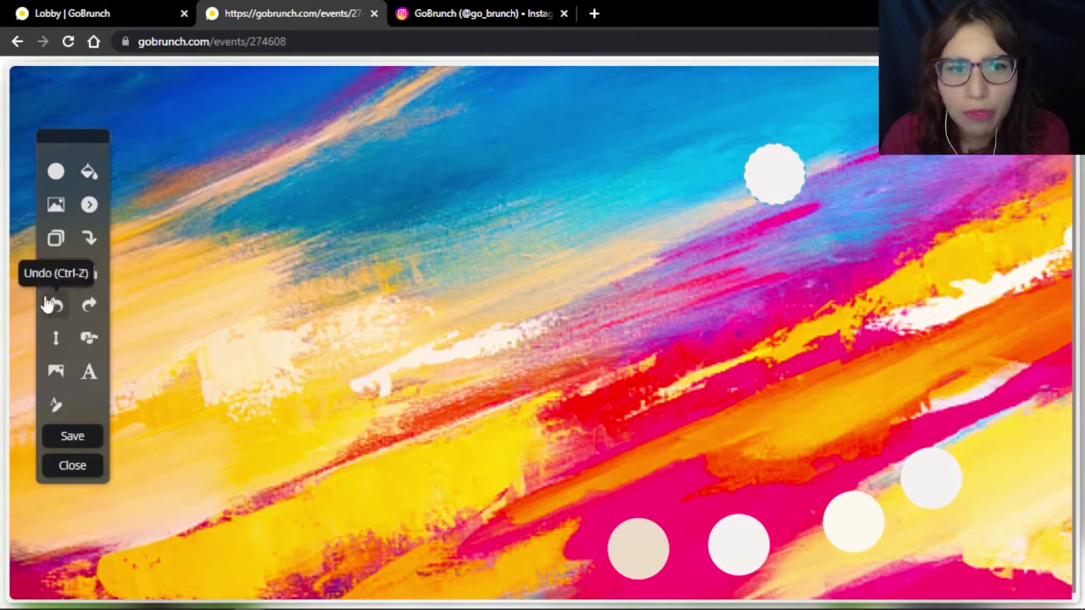
left_click(56, 272)
Step: Recolour the beige circle and its two nearest neighbours in the row yellow, closing up their spacing
left_click(657, 549)
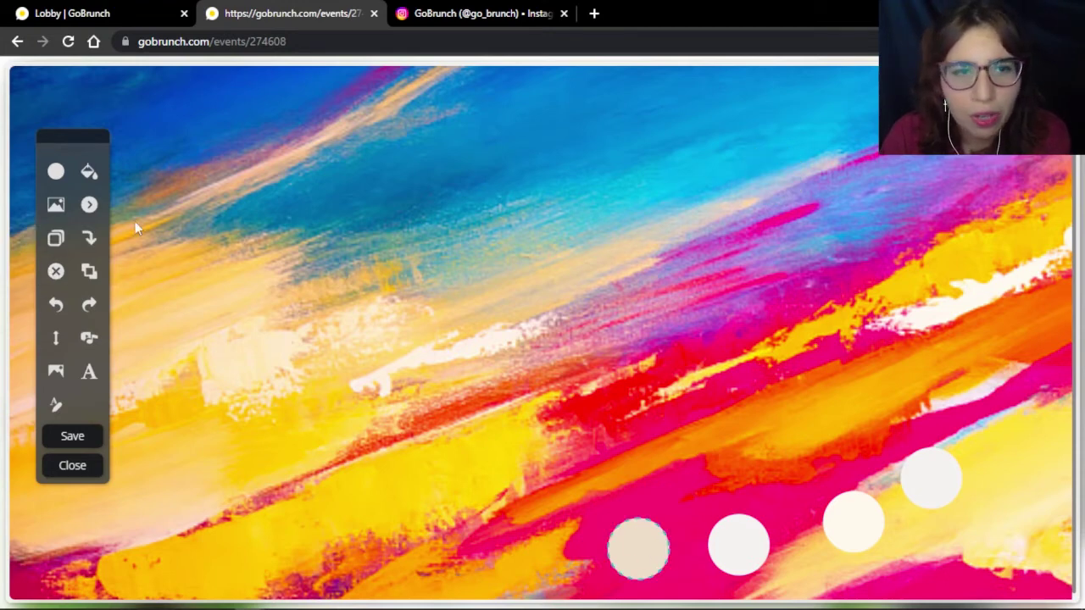
left_click(89, 172)
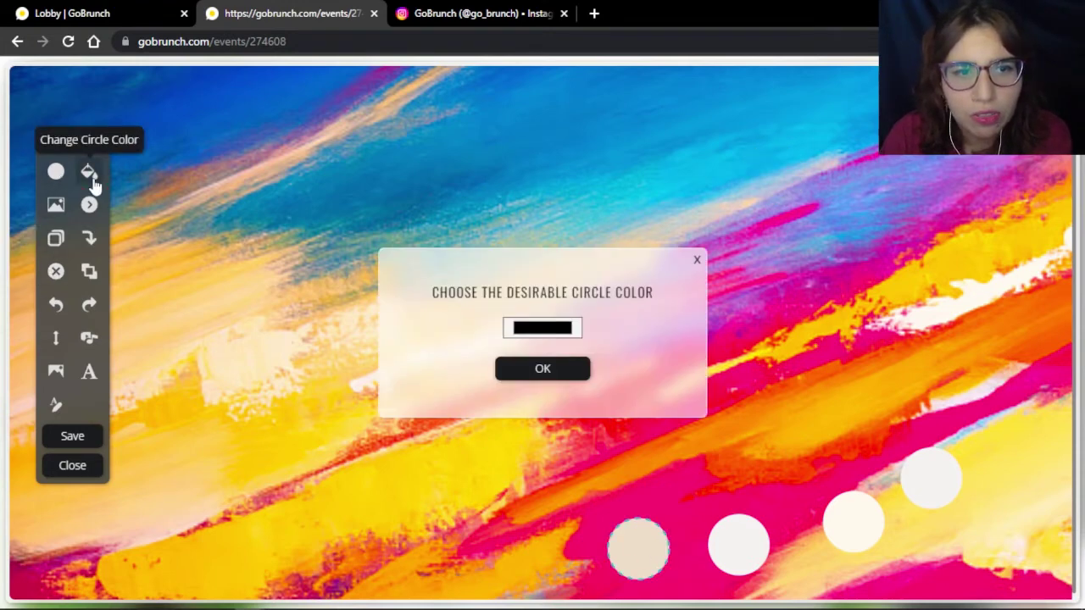
left_click(542, 327)
left_click(542, 327)
left_click(564, 407)
left_click(603, 390)
left_click(650, 466)
left_click_drag(649, 466, 657, 467)
left_click(686, 342)
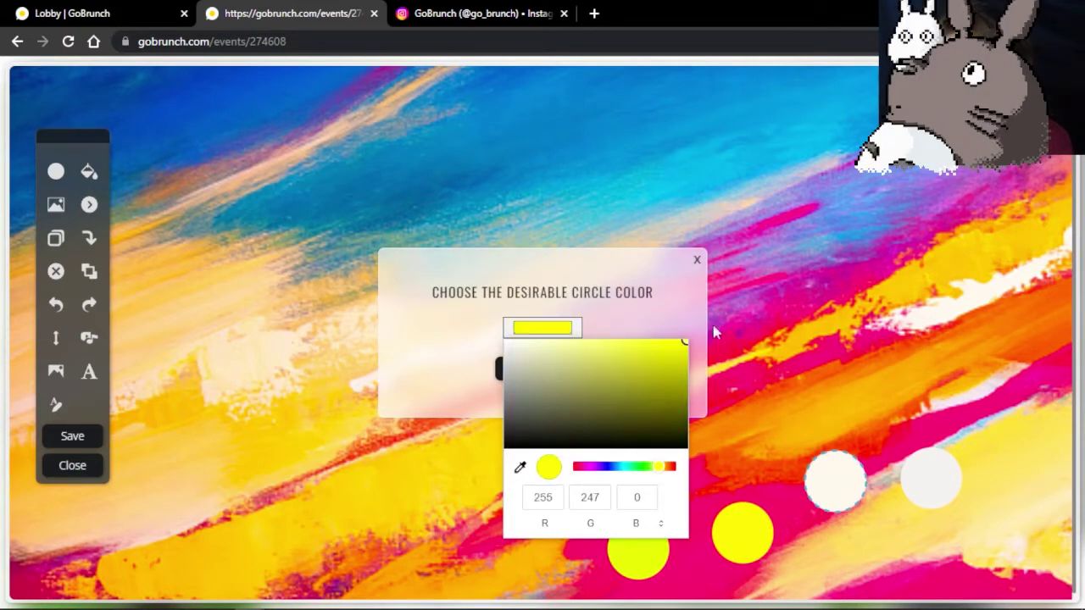
left_click(681, 300)
left_click(552, 371)
Step: Move the remaining white circle to the left end of the row and colour it yellow
left_click_drag(935, 436, 524, 551)
left_click(90, 180)
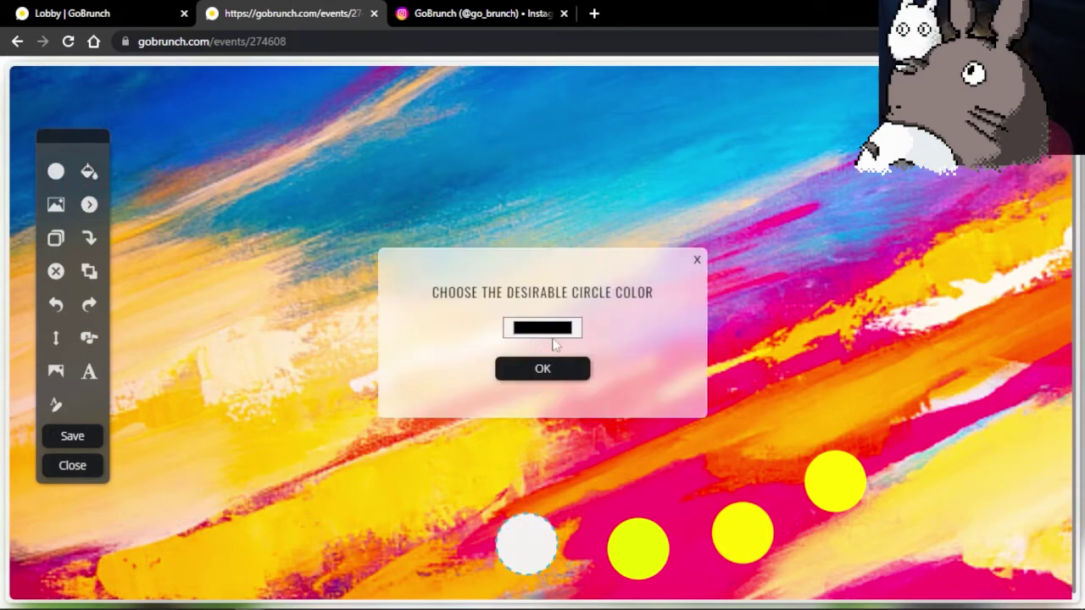
left_click(549, 331)
left_click(649, 466)
left_click(685, 342)
left_click(593, 365)
left_click(577, 366)
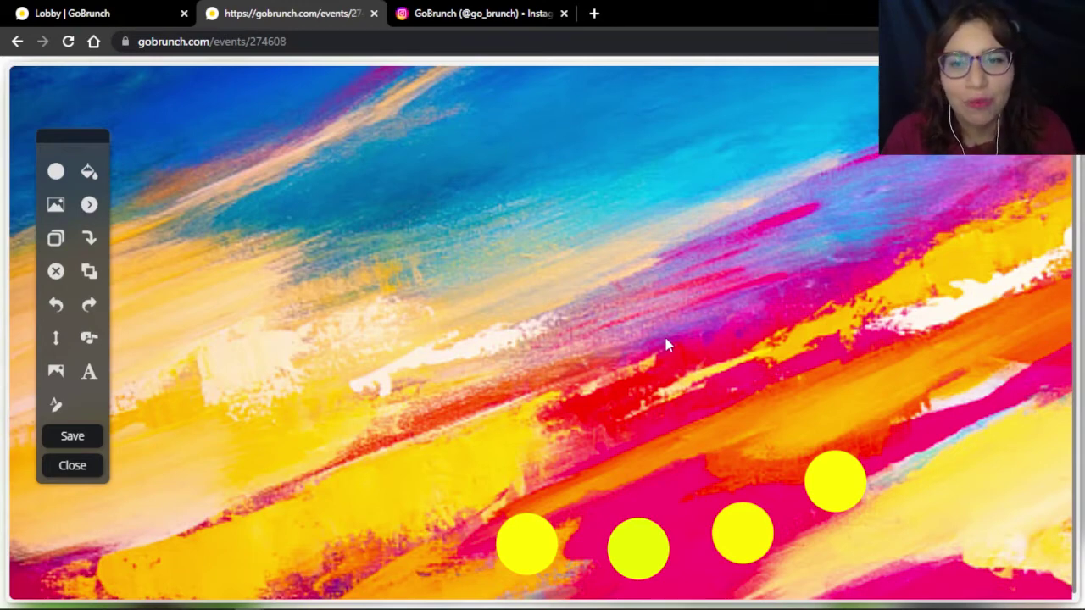
Step: Copy the link of GoBrunch's Instagram post on the AMA grand opening and paste it as the room's embedding code
left_click(89, 339)
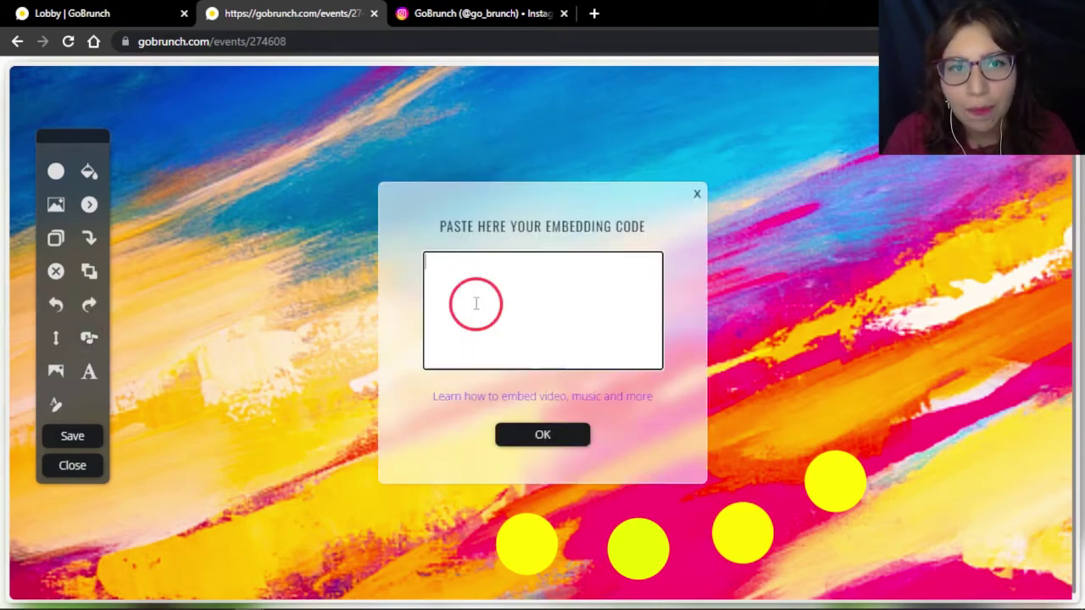
left_click(439, 10)
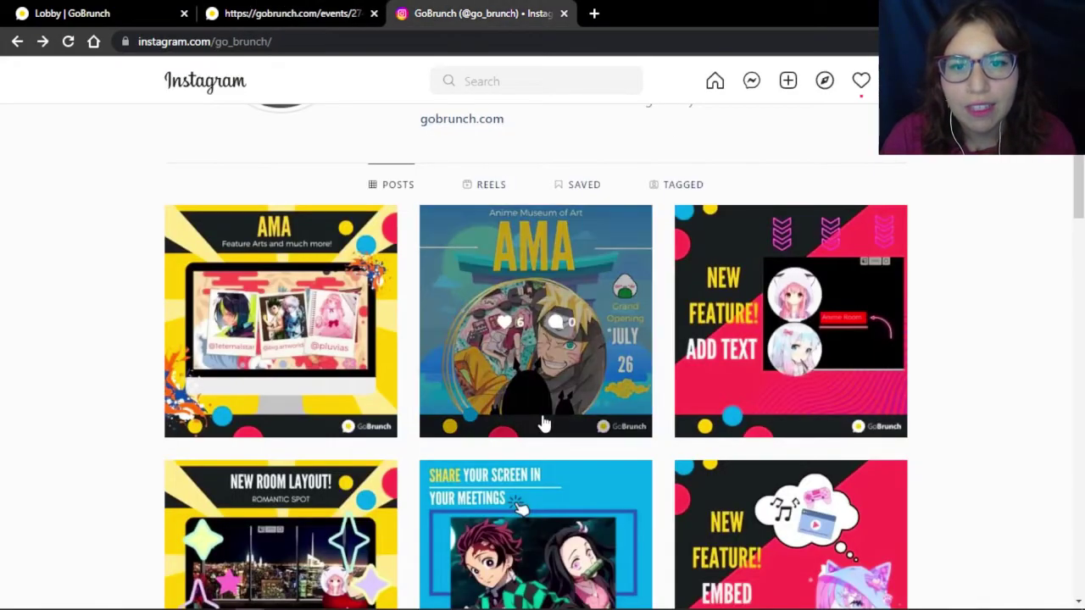
left_click(516, 285)
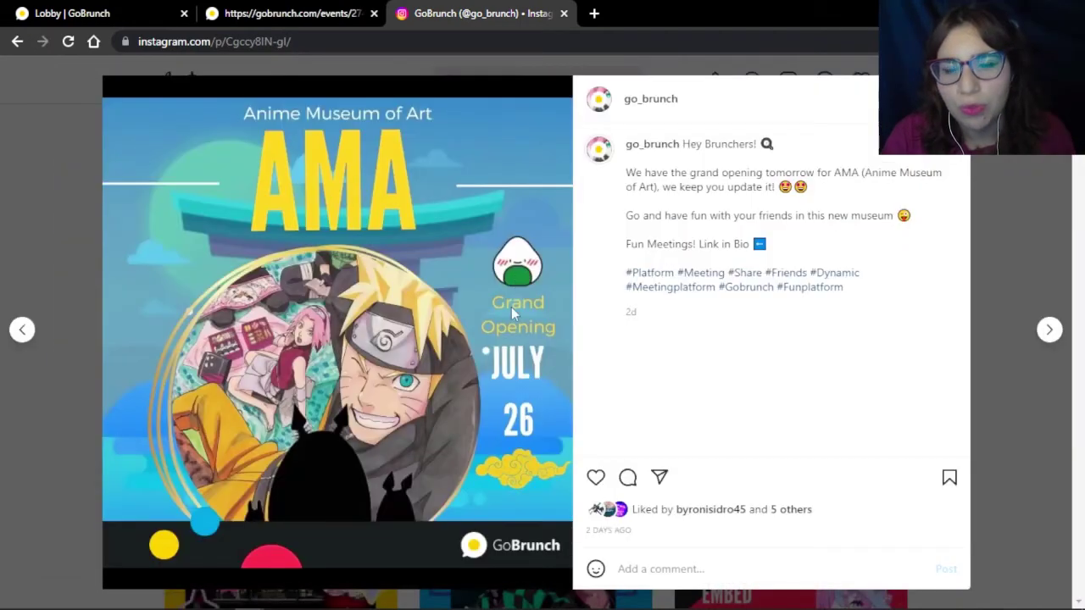
left_click(301, 44)
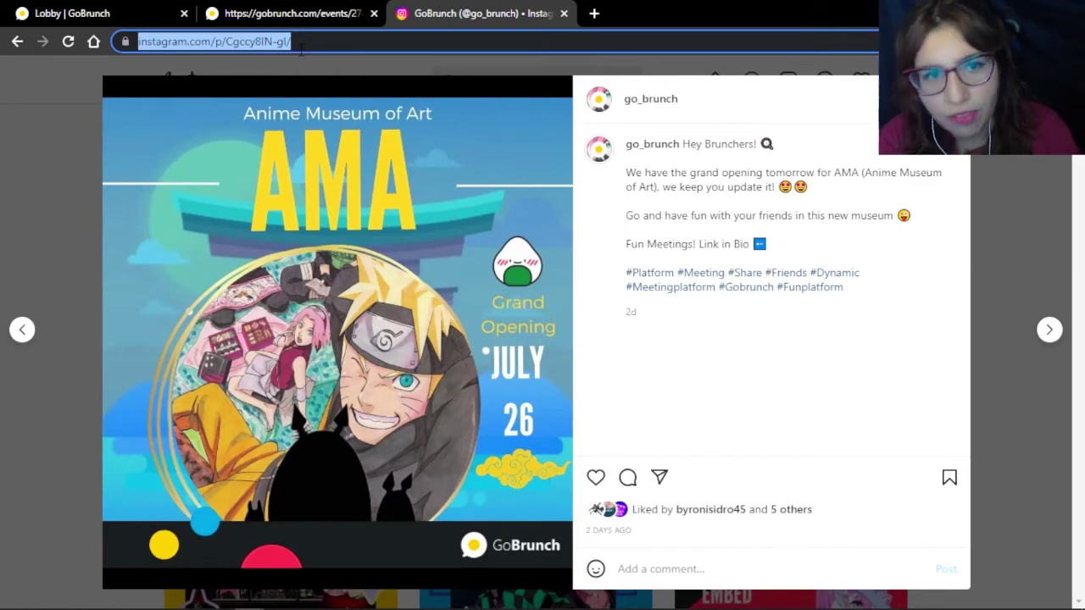
left_click(273, 10)
left_click(467, 268)
type("https://www.instagram.com/p/Cgccy8IN-gI/")
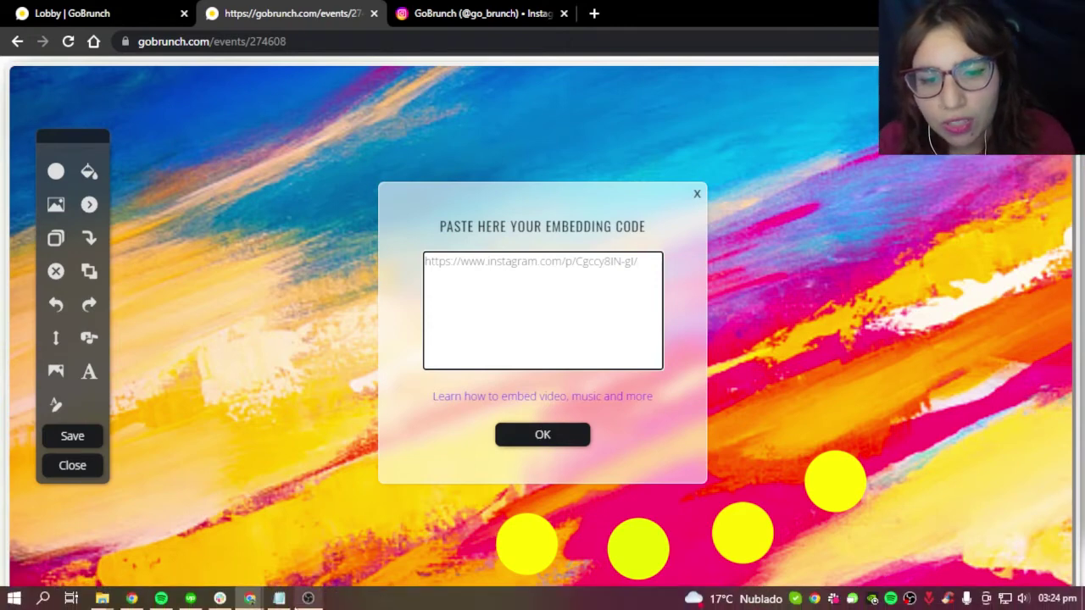
Step: Copy the opening <iframe src=" snippet from the notes file and paste it before the Instagram link in the embedding code
left_click(279, 599)
left_click_drag(520, 242, 486, 226)
key("ctrl+c")
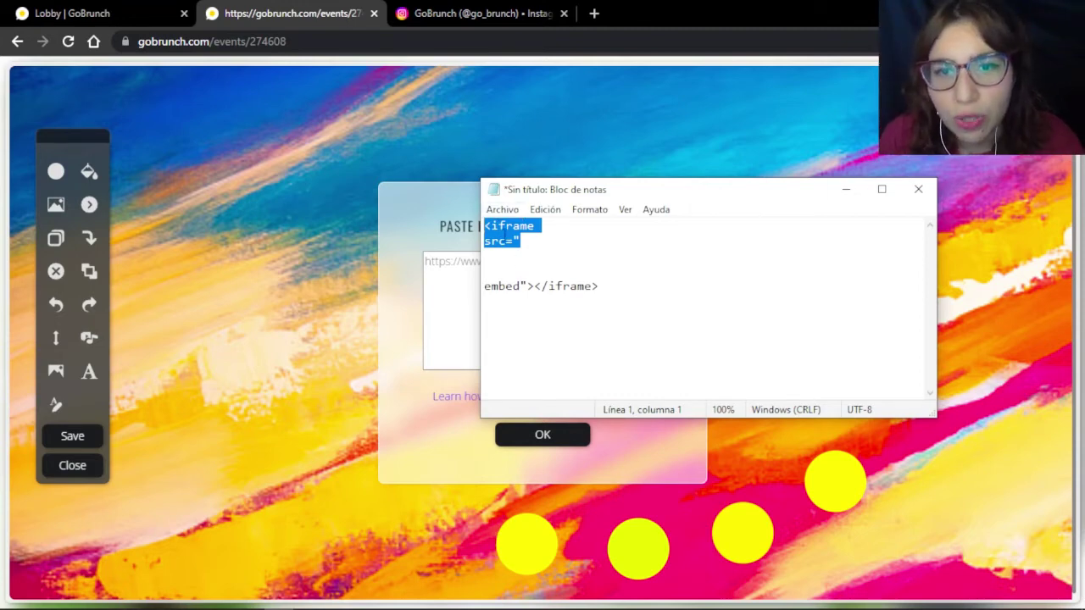
left_click(837, 194)
left_click(436, 265)
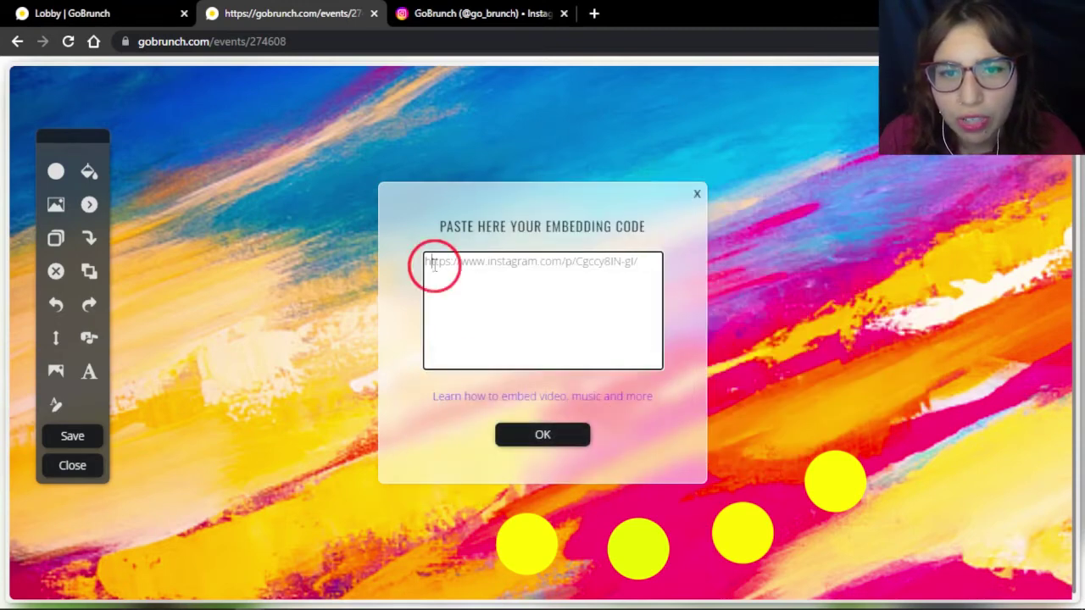
key("ctrl+v")
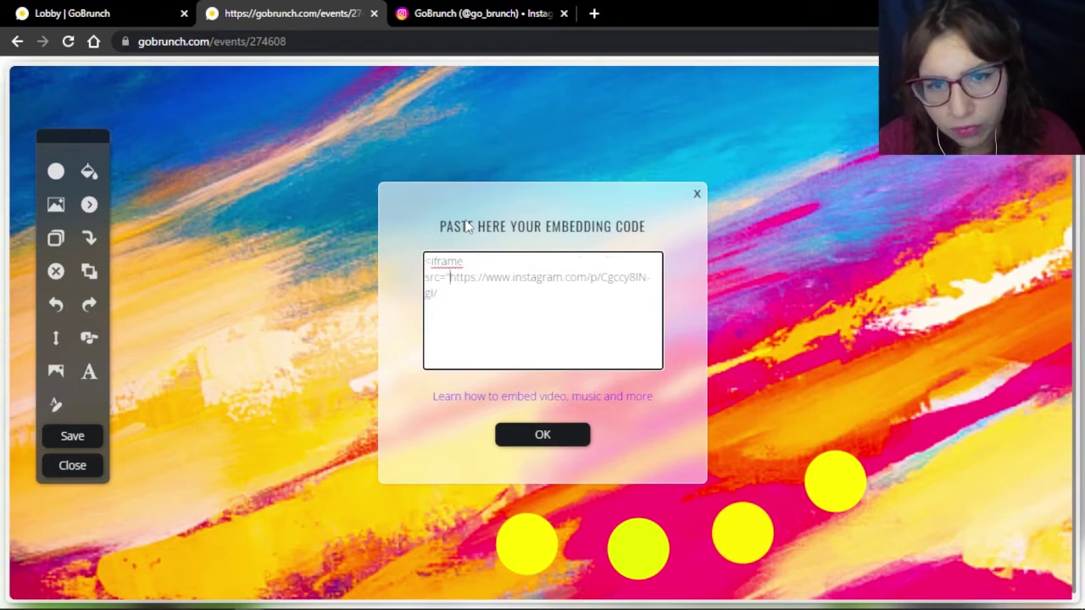
Step: Copy embed"></iframe> from the notes file, append it after the Instagram link, and submit the embedding code
left_click(448, 294)
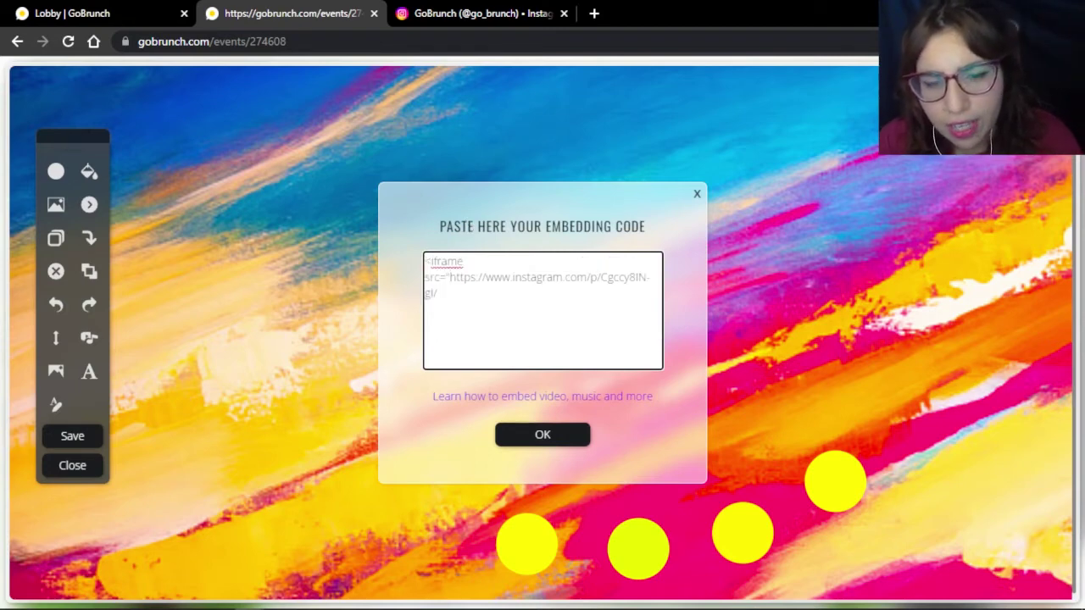
left_click(303, 600)
left_click_drag(615, 294, 486, 298)
key("ctrl+c")
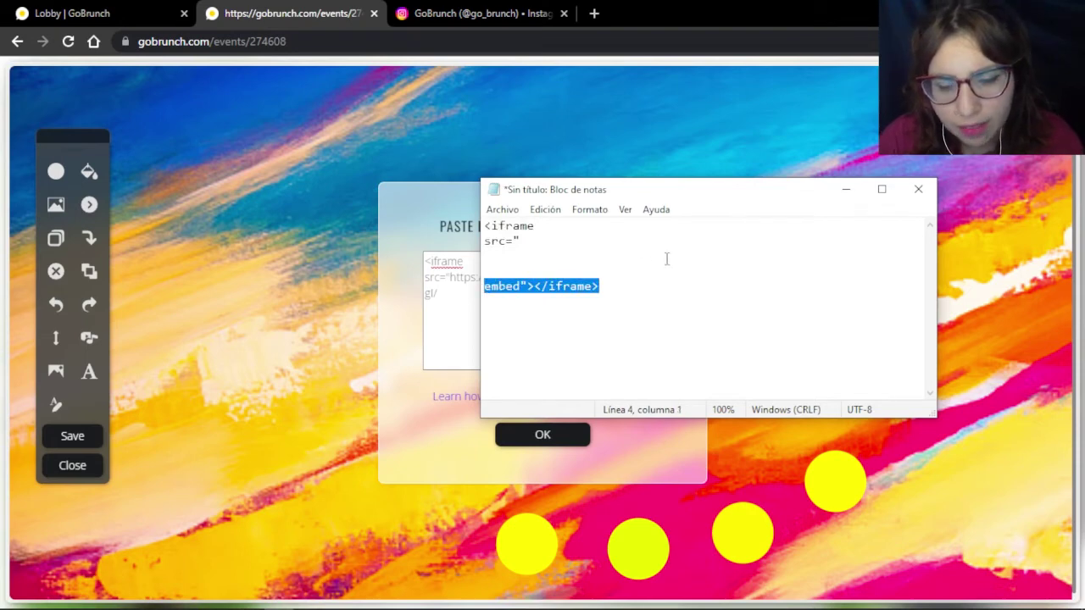
left_click(845, 189)
key("ctrl+v")
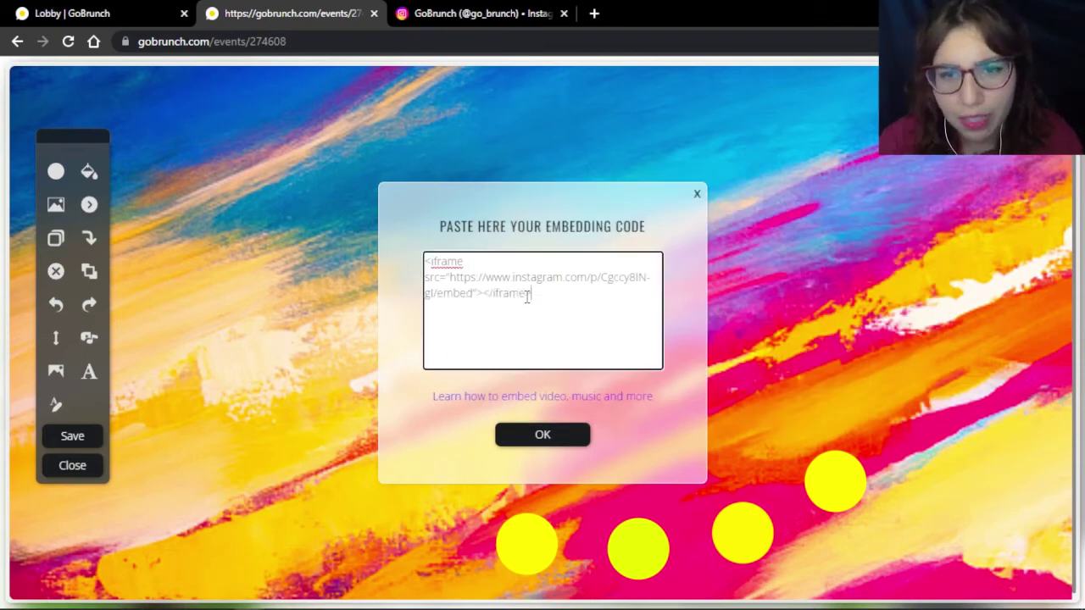
left_click(544, 435)
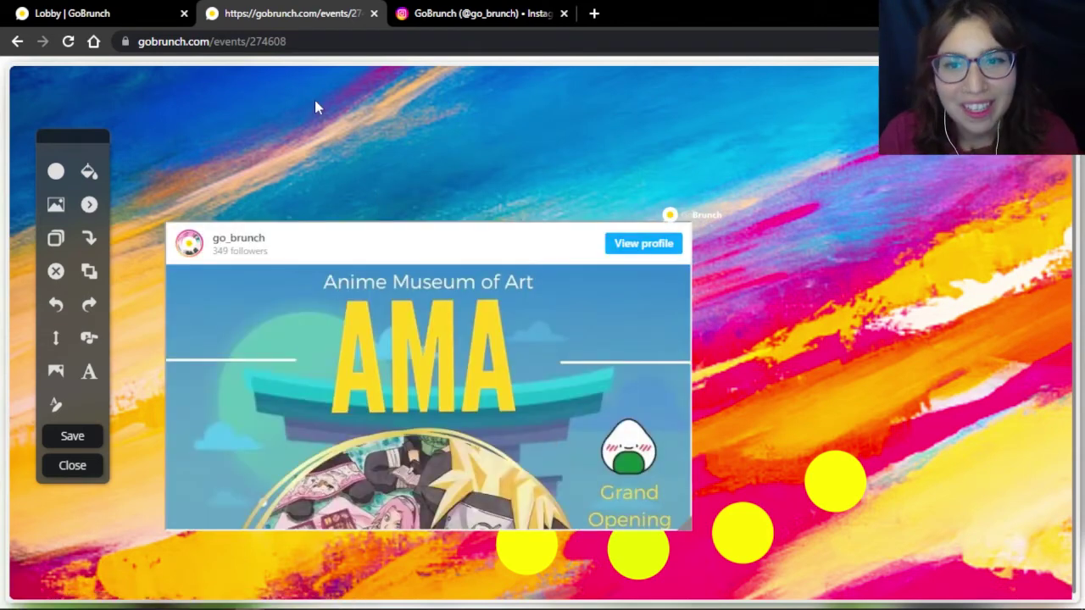
Step: Resize the embedded Instagram post to a narrow portrait frame and place it above the yellow seat circles
left_click_drag(690, 528, 368, 551)
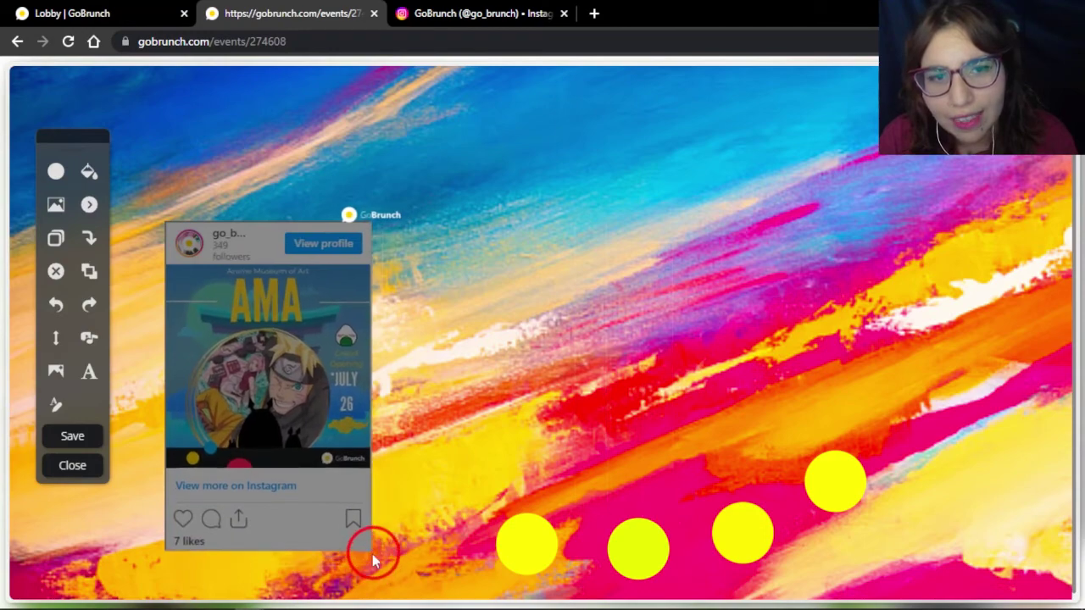
left_click_drag(347, 215, 731, 134)
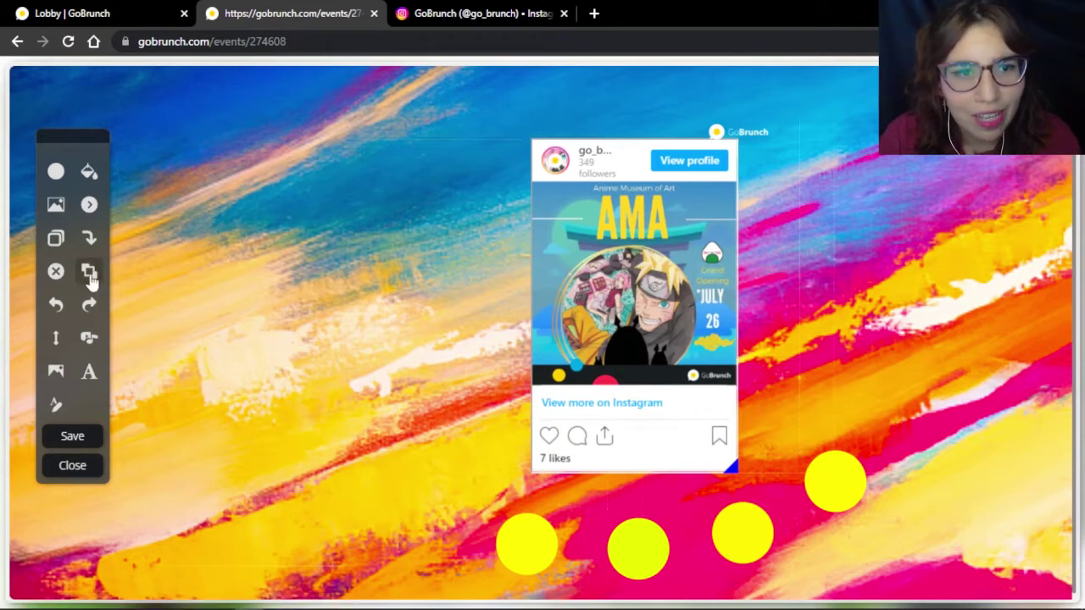
Step: Add a text box reading "Welcome to my Art Gallery" beside the embedded Instagram post
left_click(87, 377)
left_click(269, 308)
type("We")
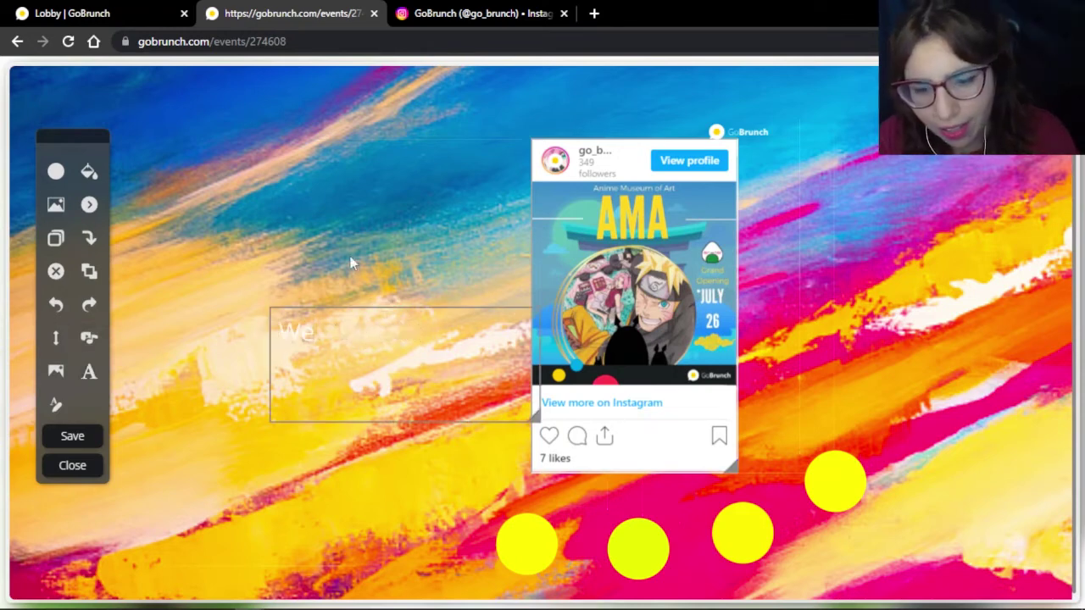
type("lcome to my")
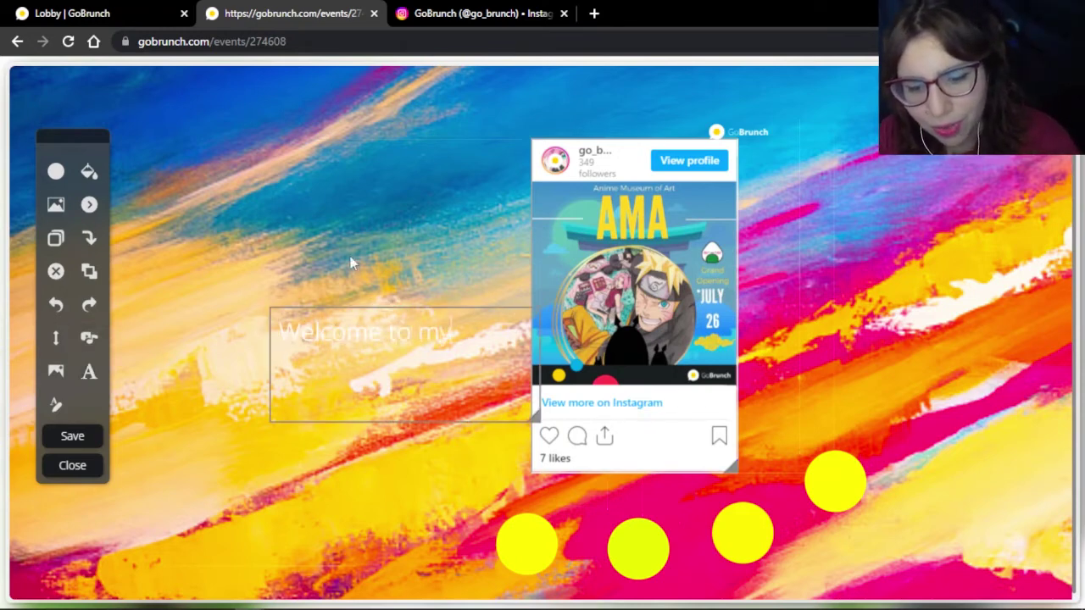
type(" Art Gallery")
left_click(337, 257)
Step: Style the welcome text as black, size 51, on a nearly opaque white background
left_click(344, 356)
left_click(56, 406)
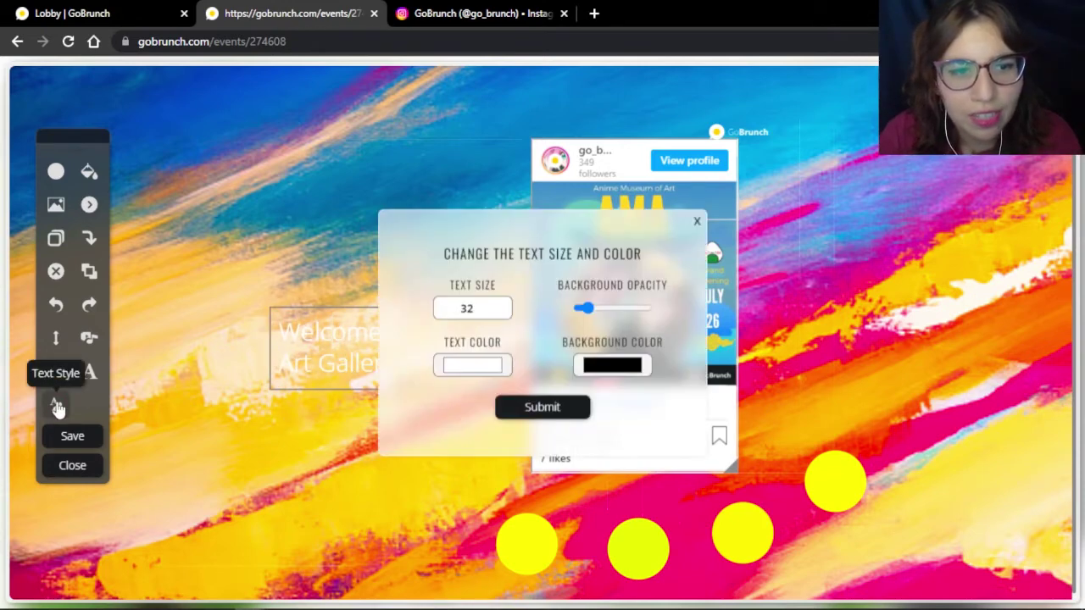
left_click(592, 370)
left_click_drag(615, 460, 574, 368)
left_click(484, 373)
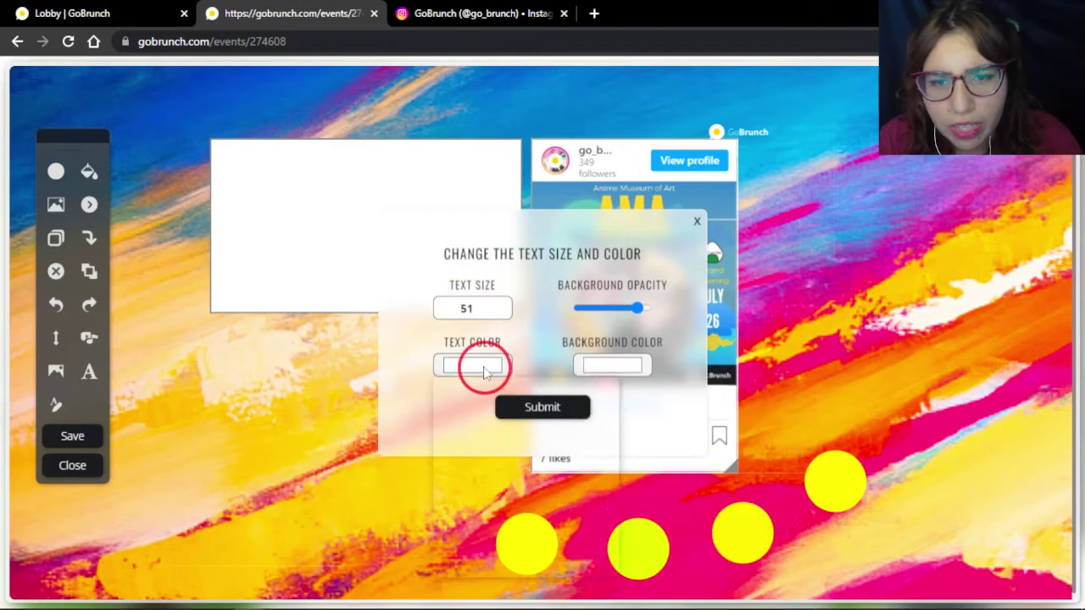
left_click_drag(455, 412, 485, 512)
left_click(648, 400)
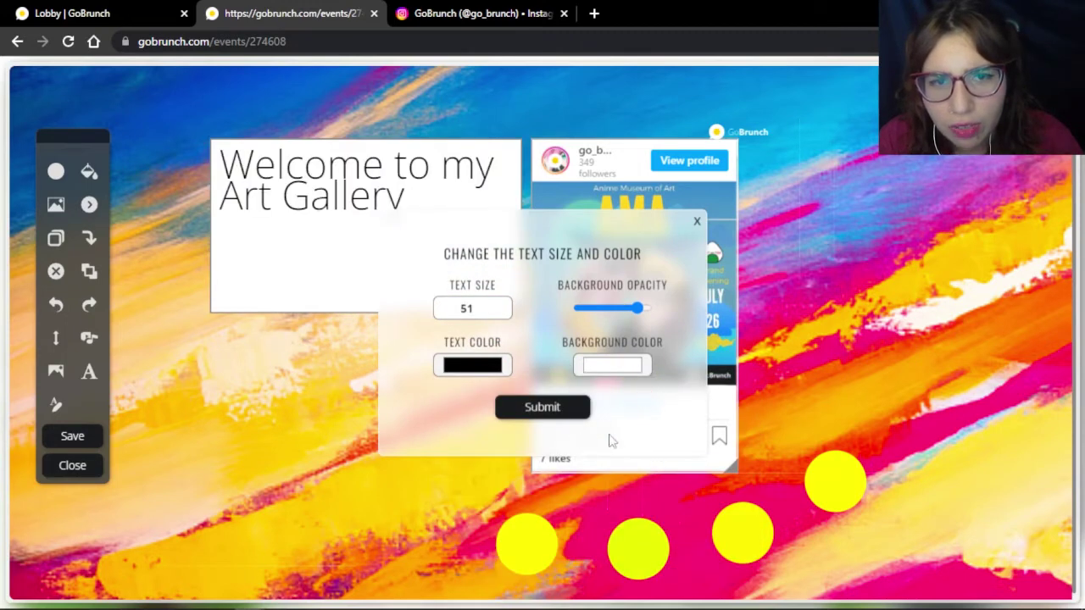
Step: Append an exclamation mark to the welcome text and shrink the text and its box
left_click(415, 200)
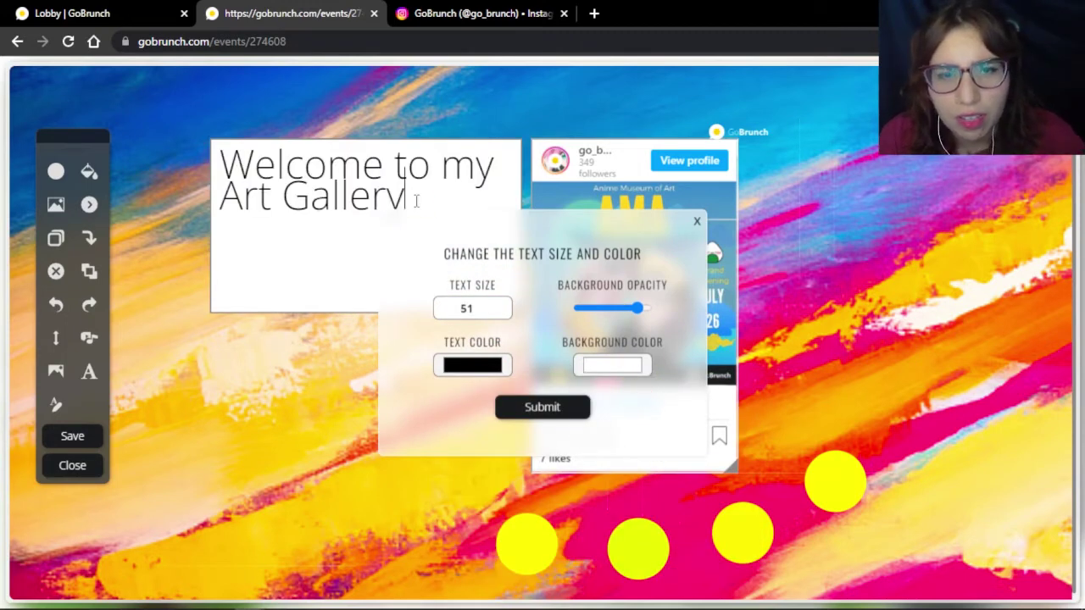
type("!")
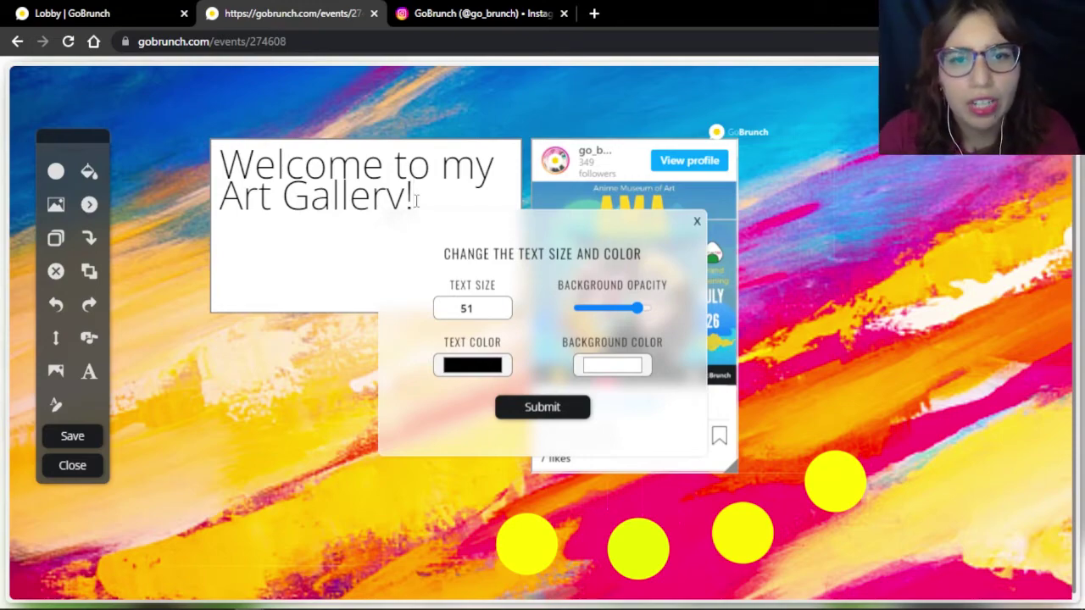
mouse_move(415, 200)
left_mouse_down()
mouse_move(601, 262)
mouse_move(856, 310)
mouse_move(562, 259)
mouse_move(284, 188)
mouse_move(414, 283)
mouse_move(280, 310)
mouse_move(390, 281)
mouse_move(408, 192)
left_mouse_up()
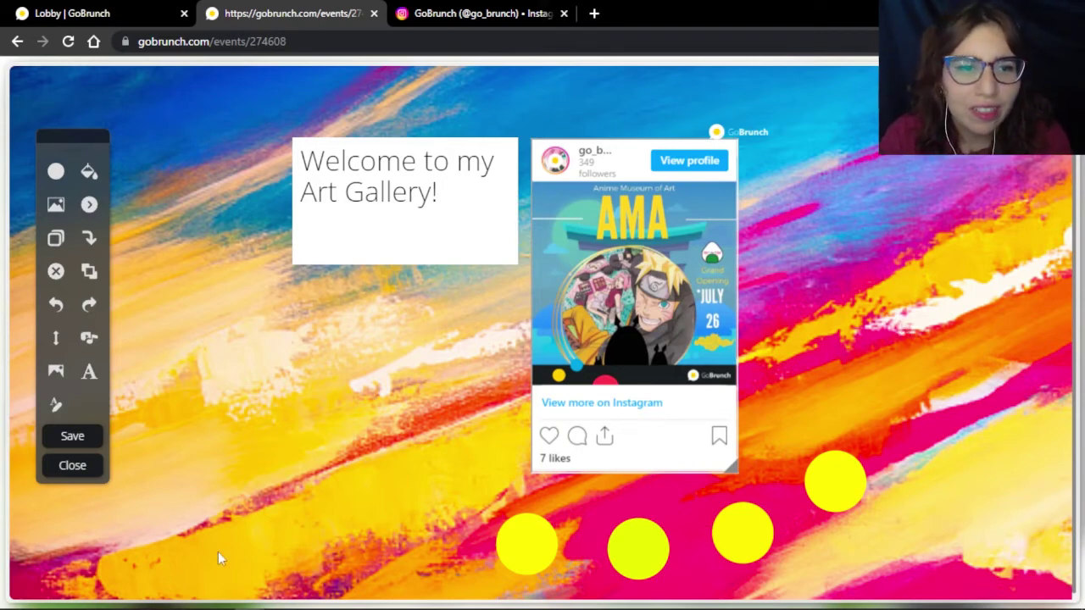
Step: Save the room design and take the leftmost yellow seat
left_click(84, 437)
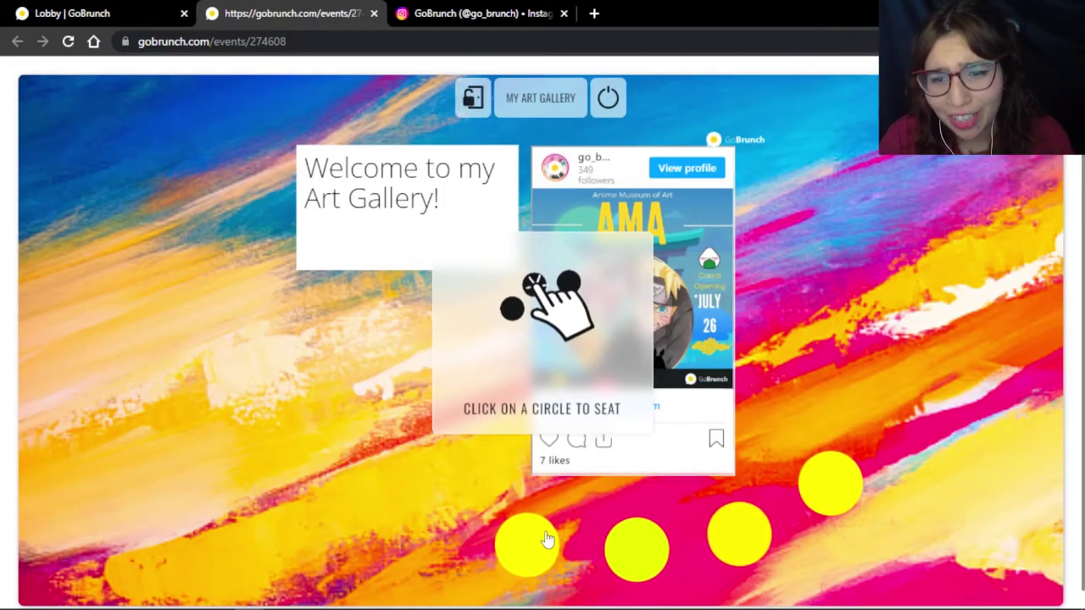
left_click(547, 540)
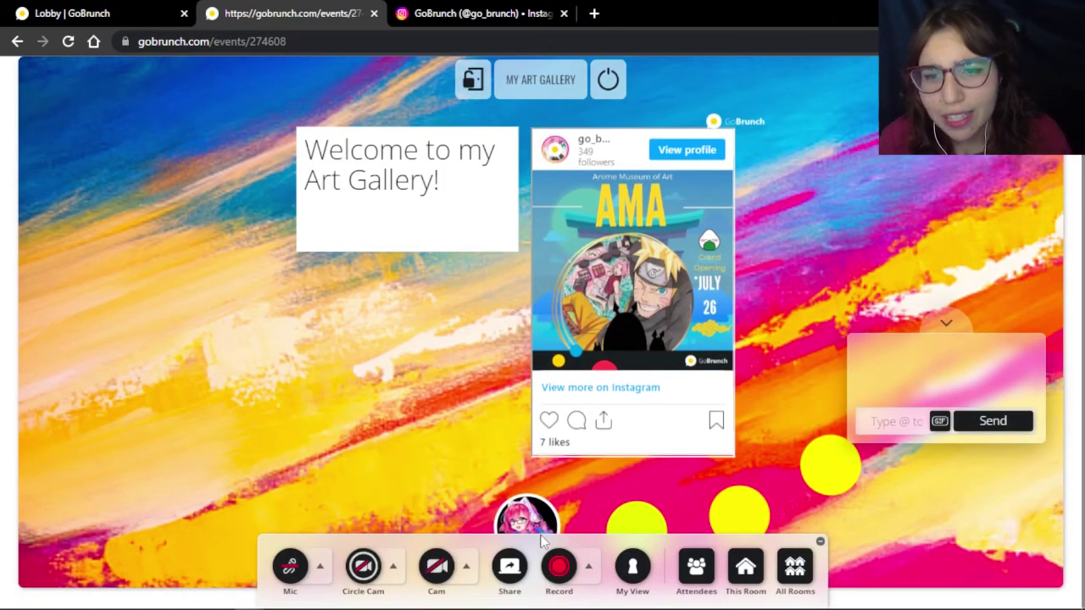
scroll(506, 97, "up", 1)
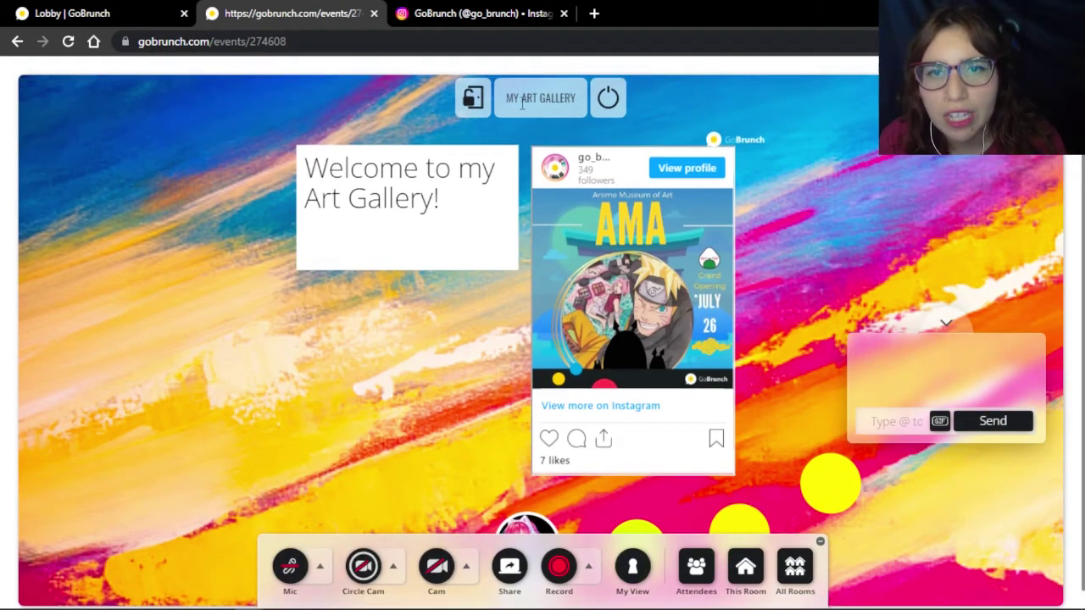
Step: Open the room's date, time and layout settings and rename the session "Welcome to my Gallery"
left_click(757, 575)
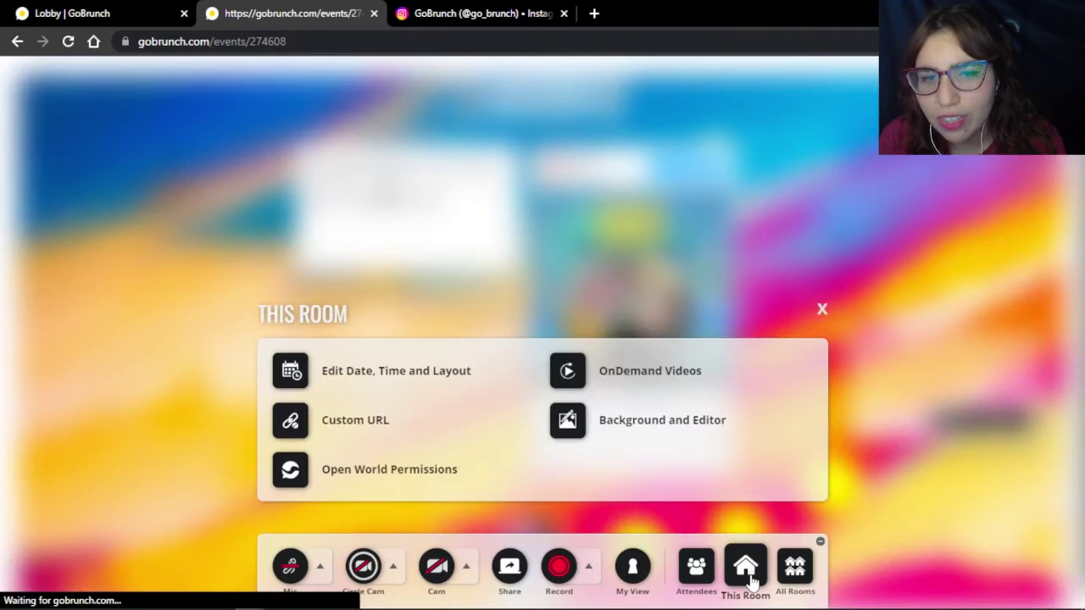
left_click(393, 379)
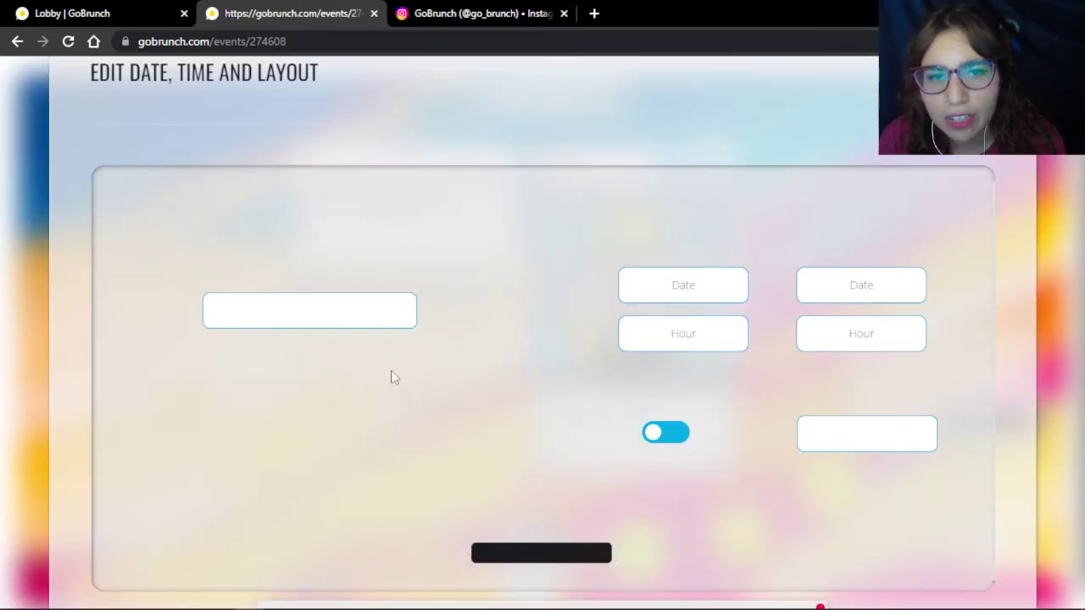
left_click_drag(350, 298, 245, 281)
type("En")
key("BackSpace")
type("n")
key("BackSpace")
key("BackSpace")
type("Welcome to my Gallery")
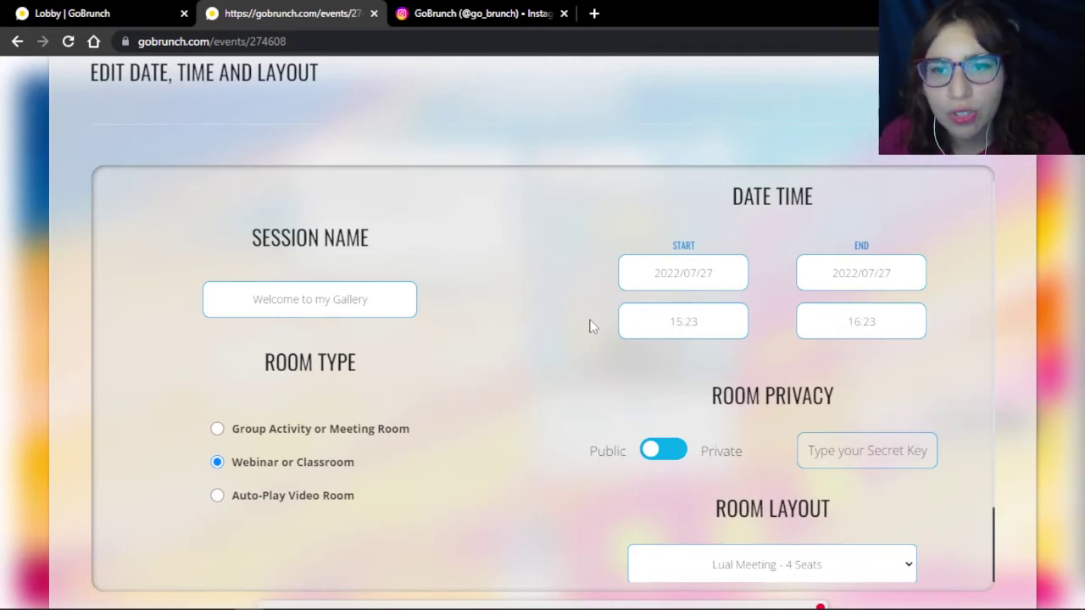
Step: Schedule the session from 2022/07/27 15:35 to 2022/08/27 15:35 as a Webinar or Classroom and update the room
left_click(217, 429)
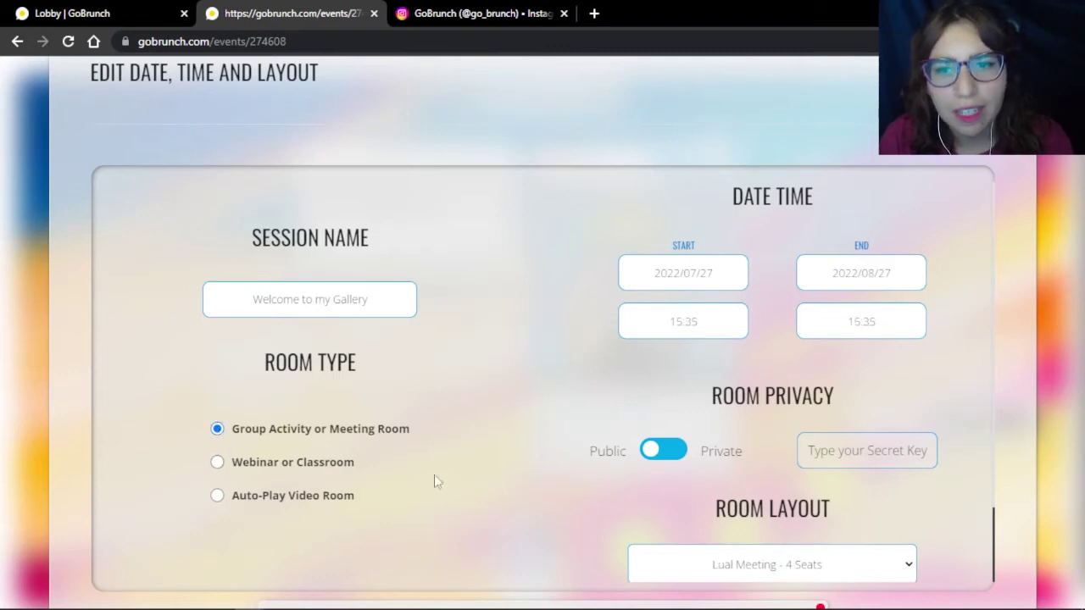
left_click(217, 462)
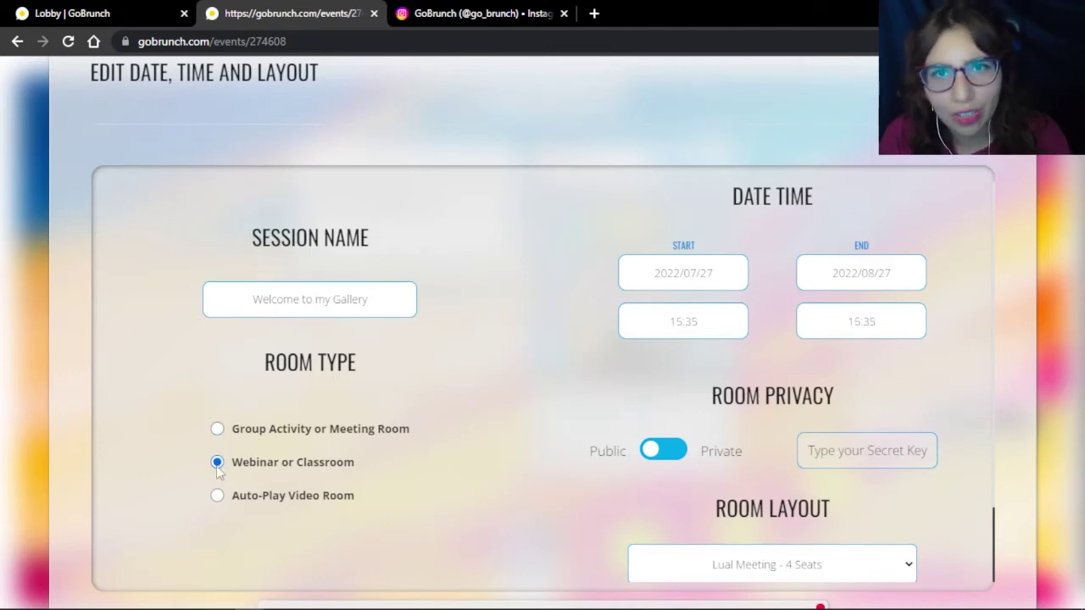
scroll(217, 473, "down", 1)
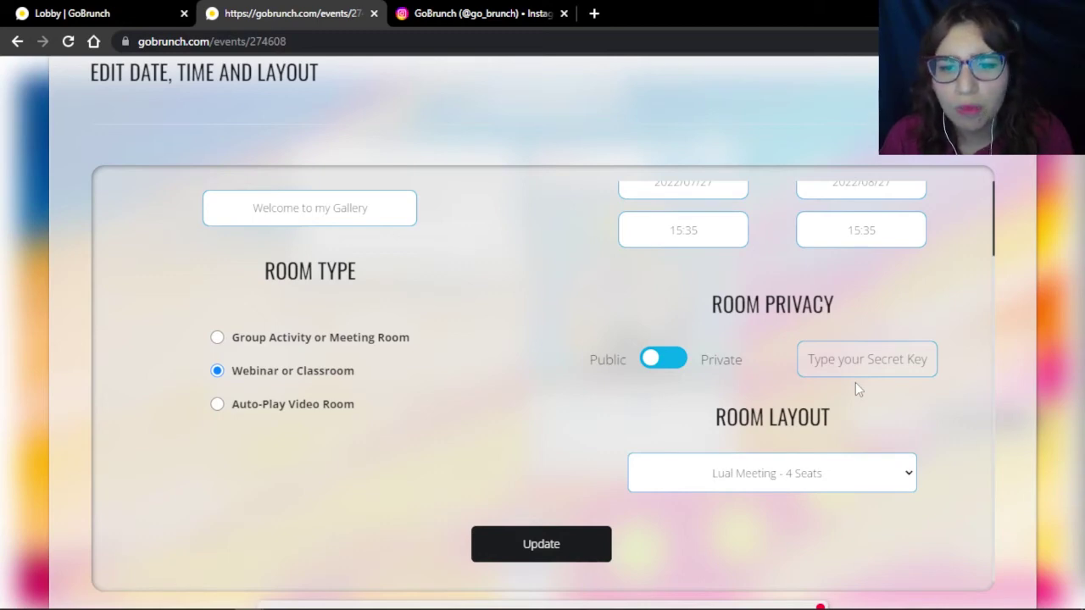
left_click(541, 543)
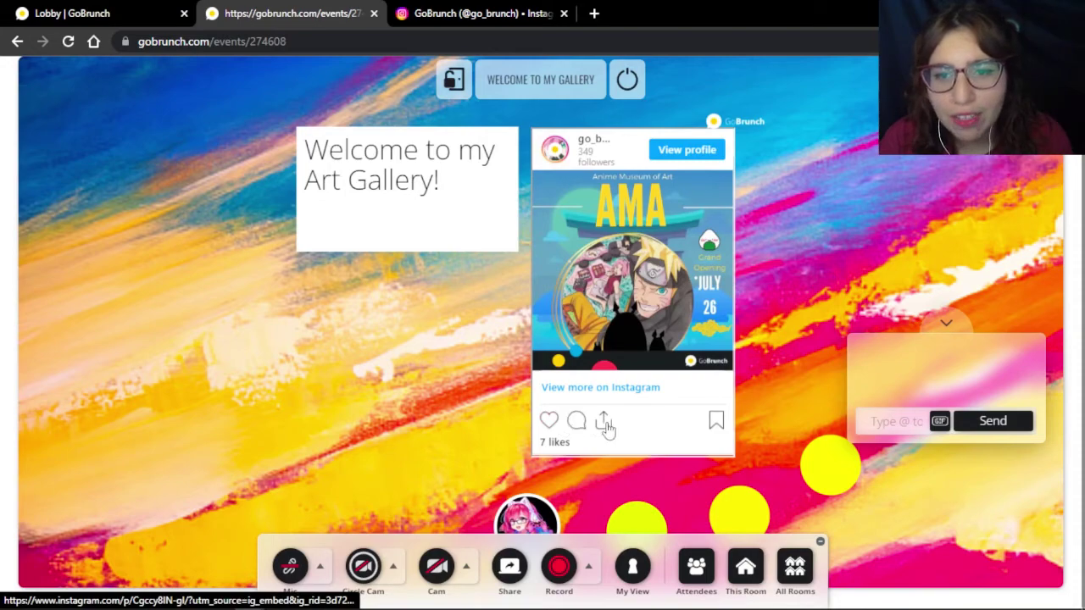
Step: View the GoBrunch Instagram profile through the embedded post, compare it with the room, and close the profile page
left_click(676, 160)
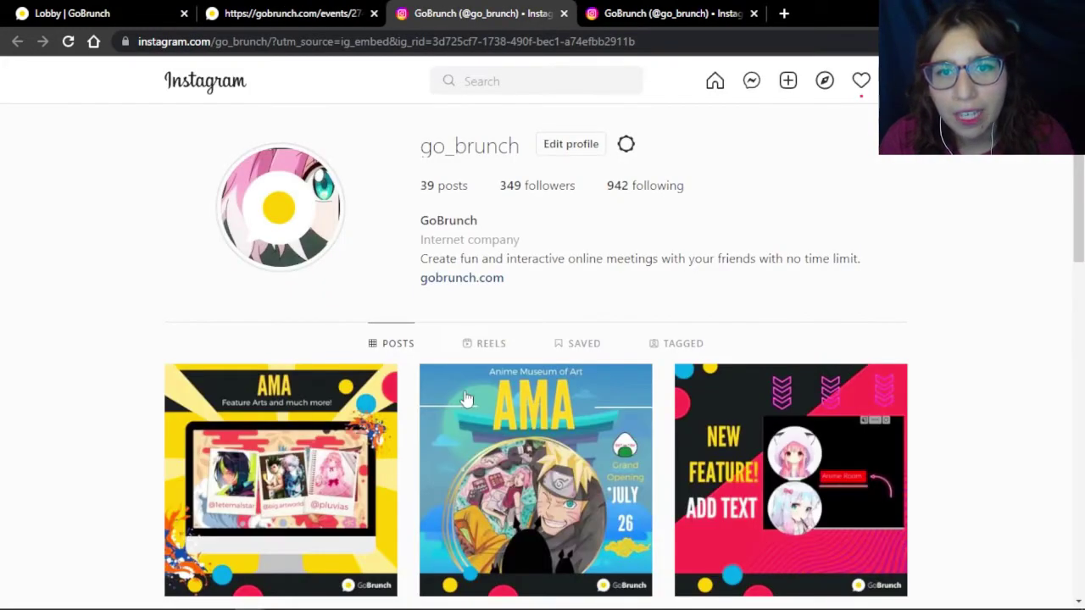
scroll(468, 266, "down", 6)
scroll(468, 266, "up", 5)
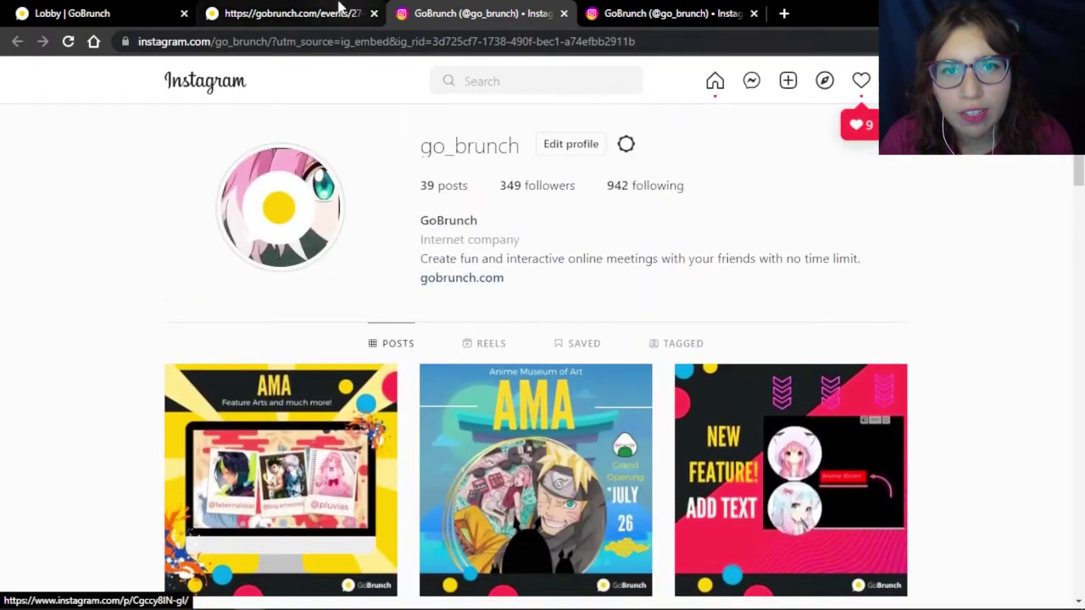
left_click(288, 12)
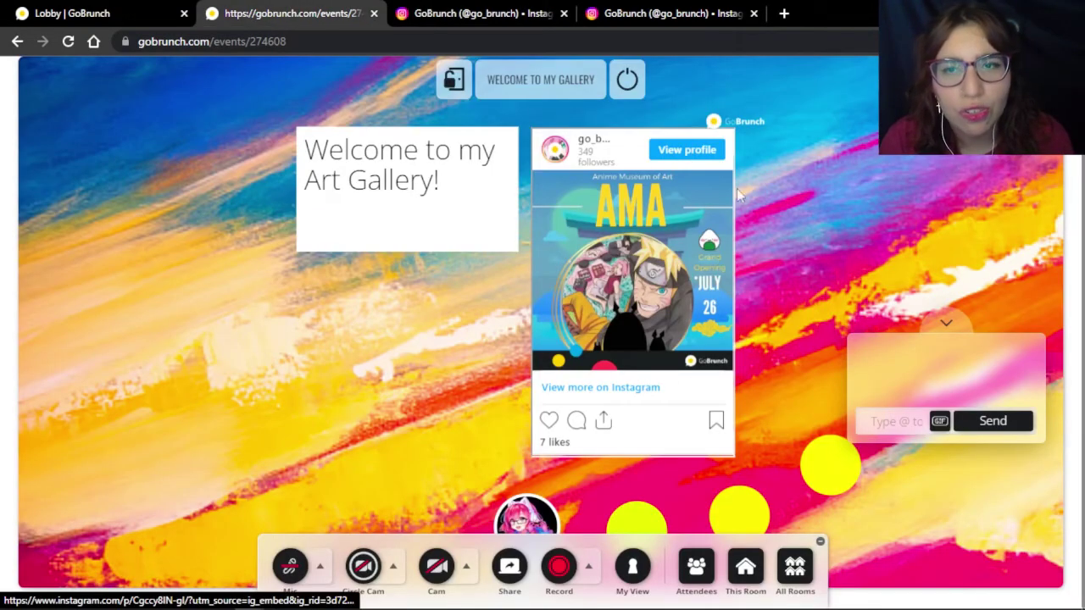
left_click(509, 13)
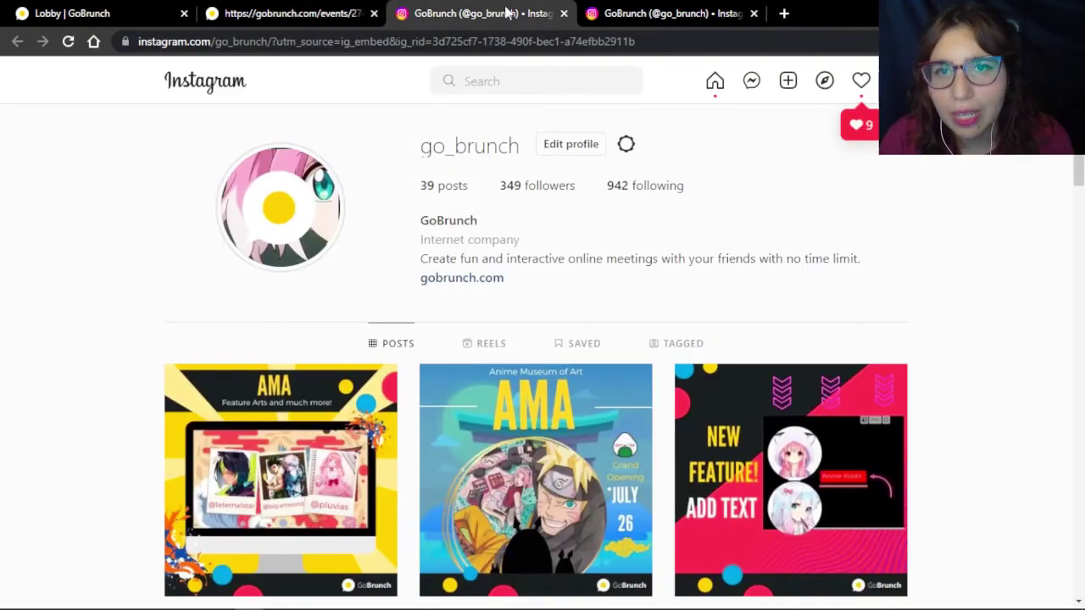
left_click(564, 13)
Step: Create a new room named Art Room 1 from the GoBrunch lobby using the Lual Meeting - 4 Seats layout
key("ctrl+shift+Tab")
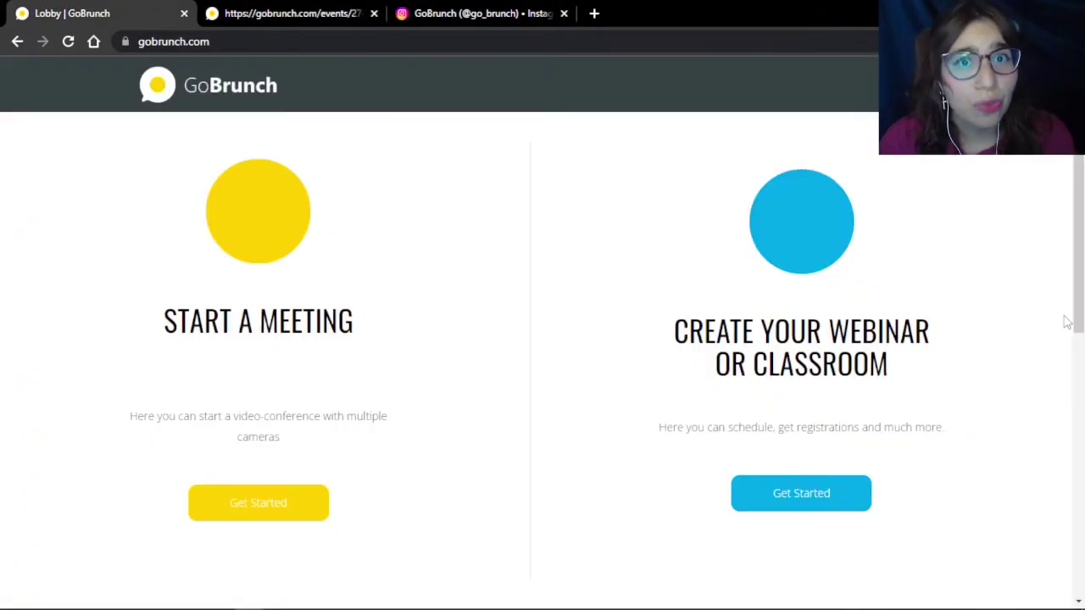
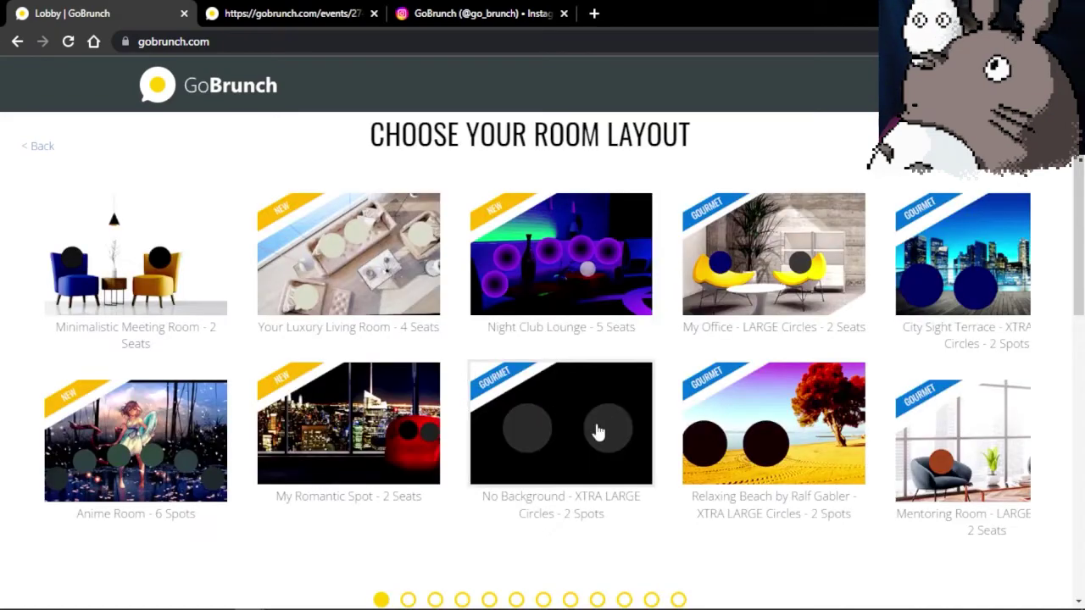
left_click(462, 599)
scroll(494, 582, "down", 3)
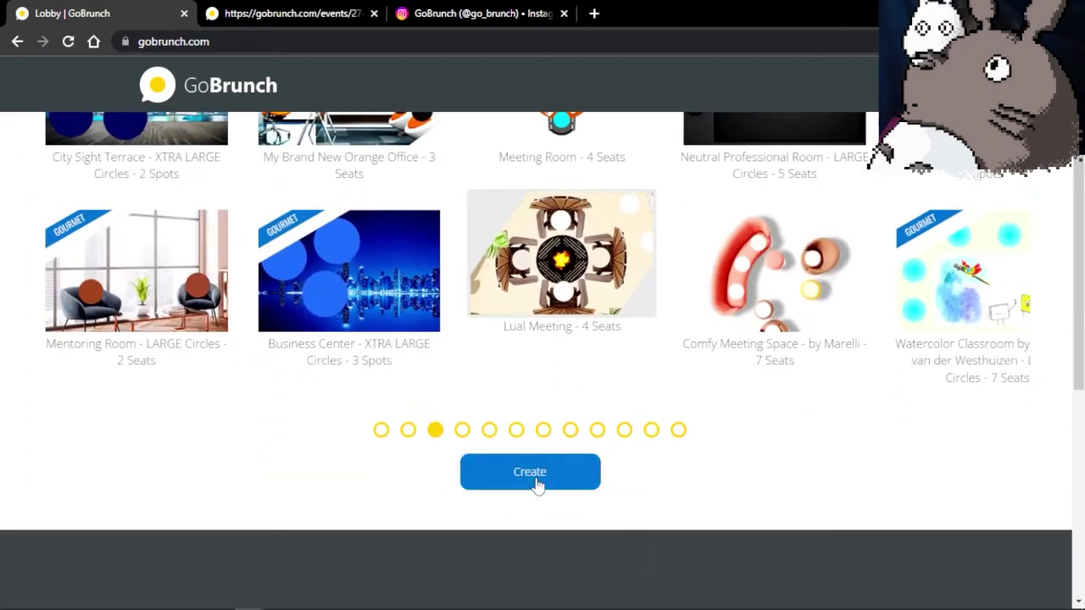
left_click(534, 479)
left_click(496, 377)
left_click(543, 389)
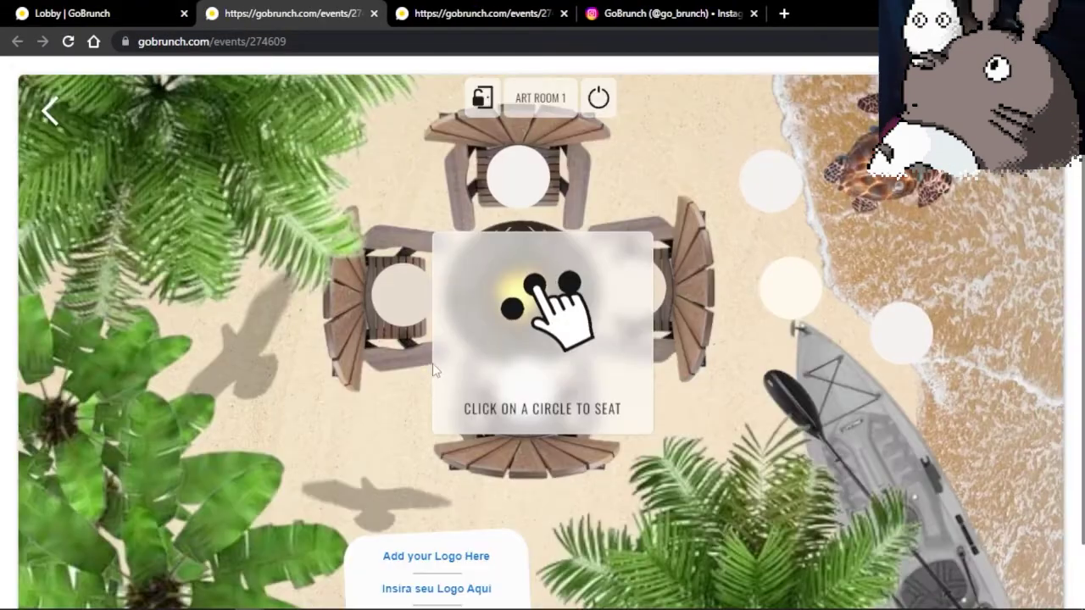
Step: Take a seat in Art Room 1, open its background editor and set the background 2 image as the room background
left_click(399, 291)
left_click(751, 564)
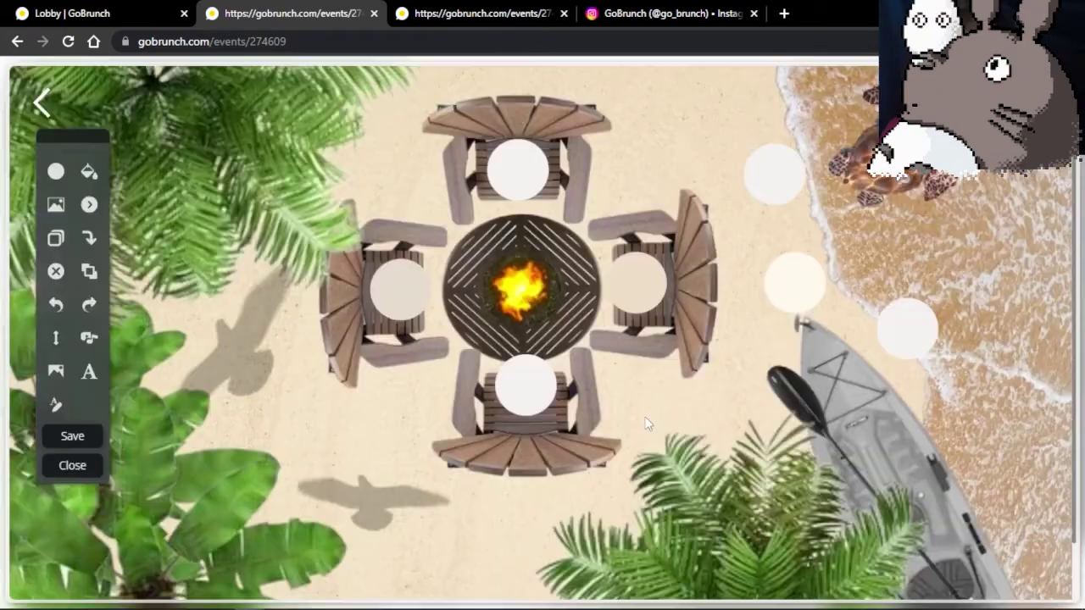
left_click(55, 372)
left_click(521, 347)
double_click(283, 232)
Step: Move three seats into a row along the lower part of the brick wall and delete the four remaining seats
left_click_drag(526, 385, 280, 514)
left_click_drag(400, 290, 503, 503)
left_click_drag(636, 283, 722, 503)
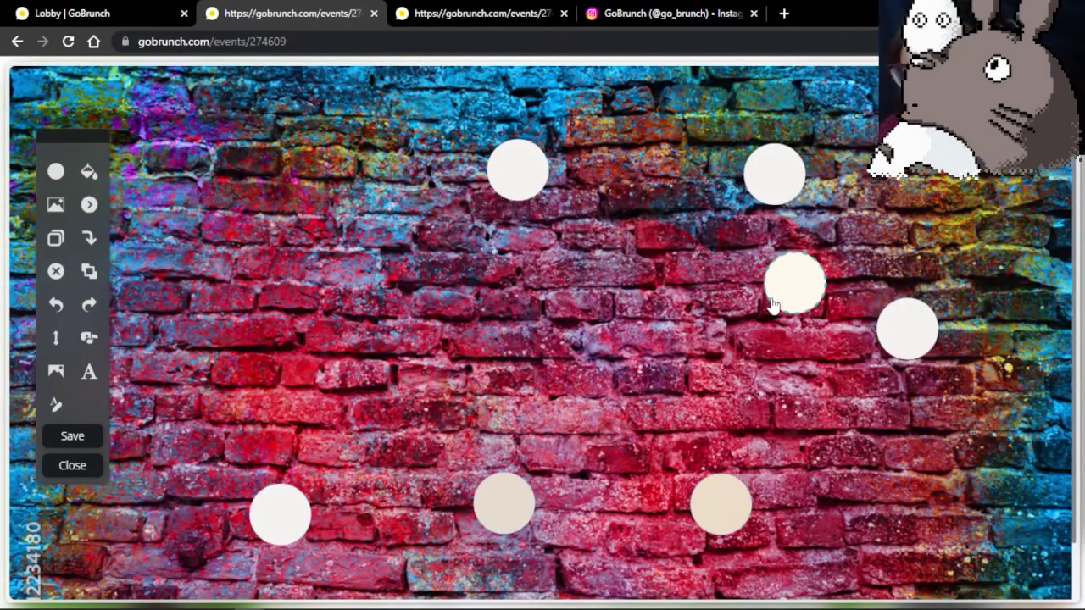
left_click(794, 282)
left_click(907, 329)
left_click(774, 173)
left_click(517, 170)
Step: Even out the spacing of the three seats in the row and color all of them black
left_click_drag(504, 502, 501, 519)
left_click(261, 524)
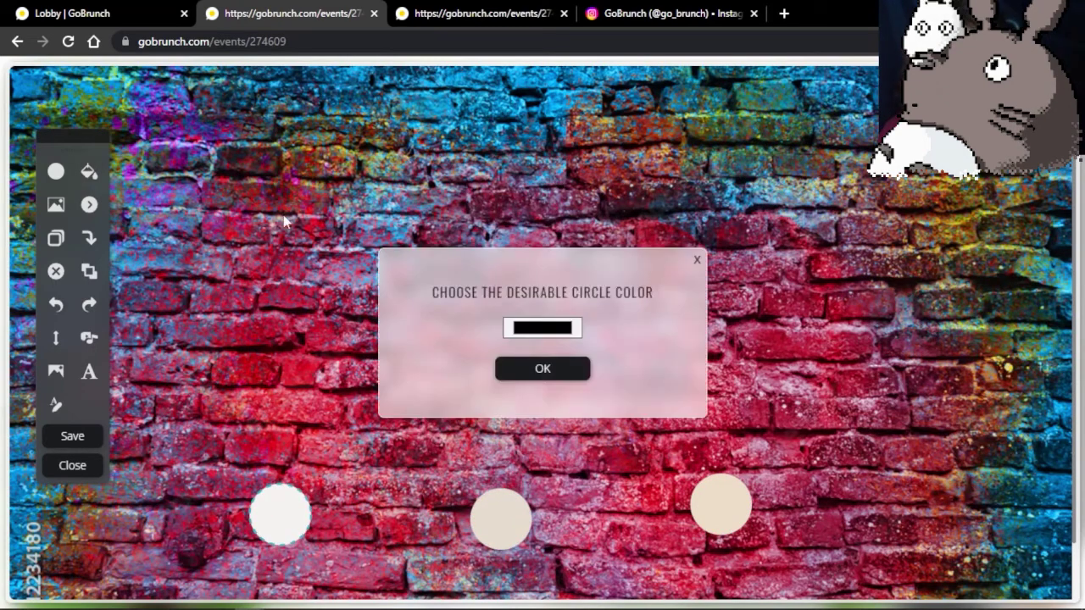
left_click(543, 368)
left_click(501, 518)
left_click(577, 368)
left_click(716, 515)
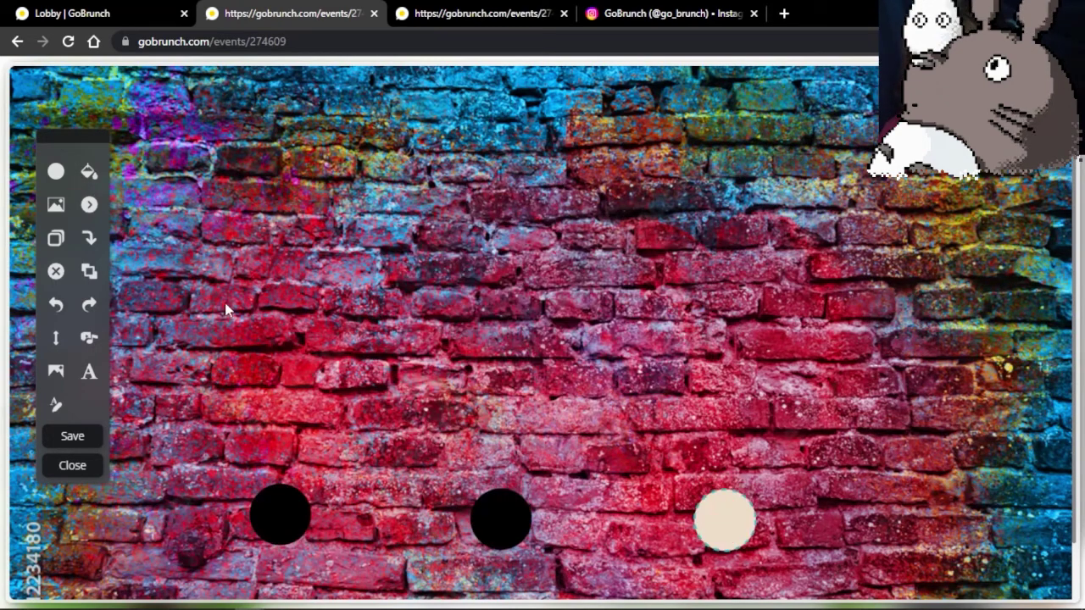
left_click(577, 373)
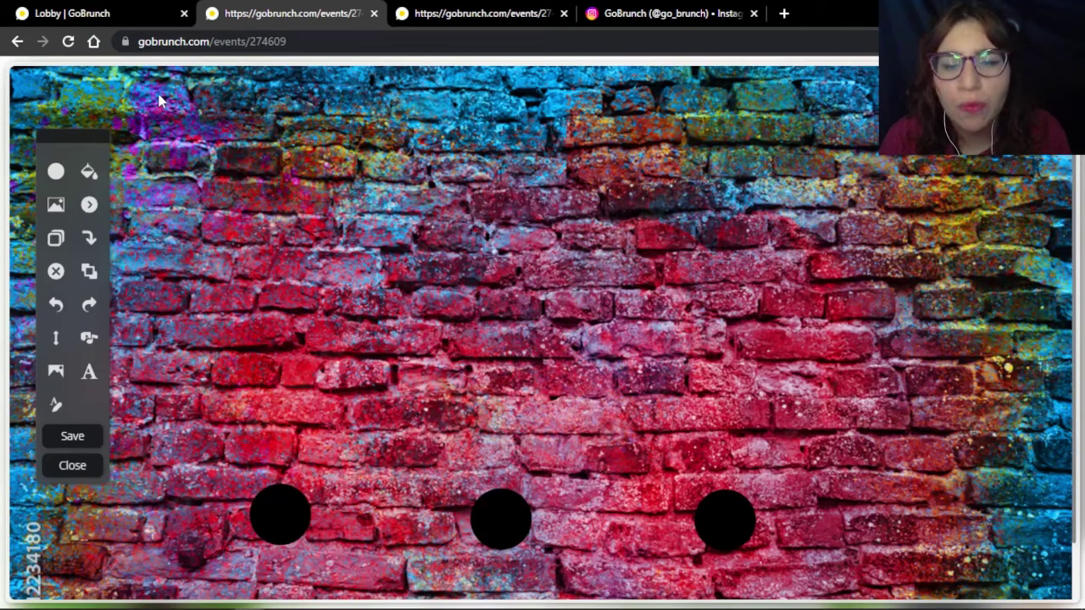
Step: Upload the "Help us to build an anime city!" image from folder 1 in Own Gallery to the room
left_click(55, 206)
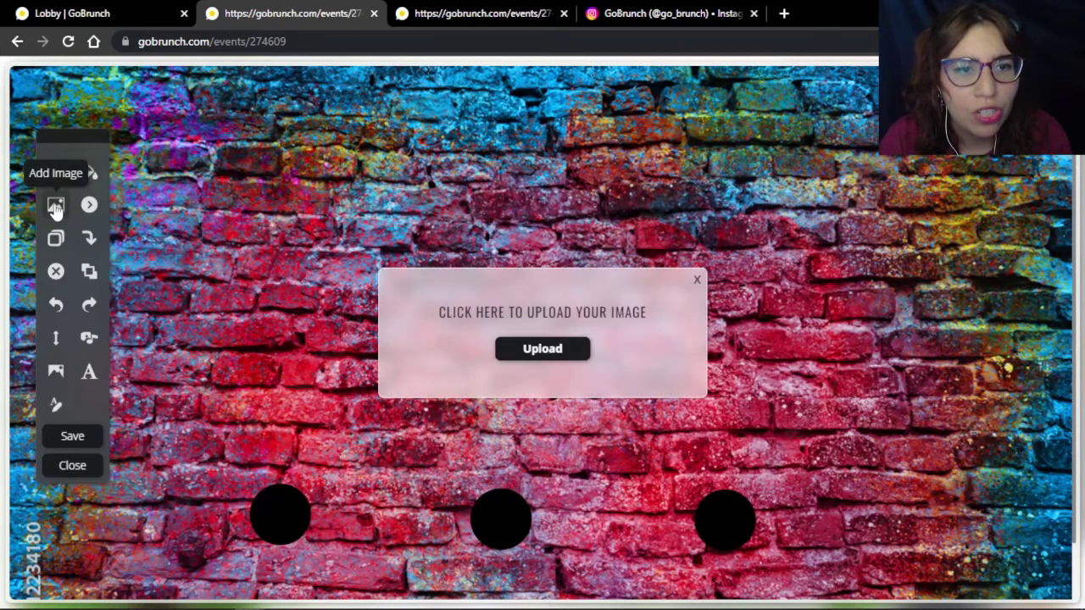
left_click(543, 350)
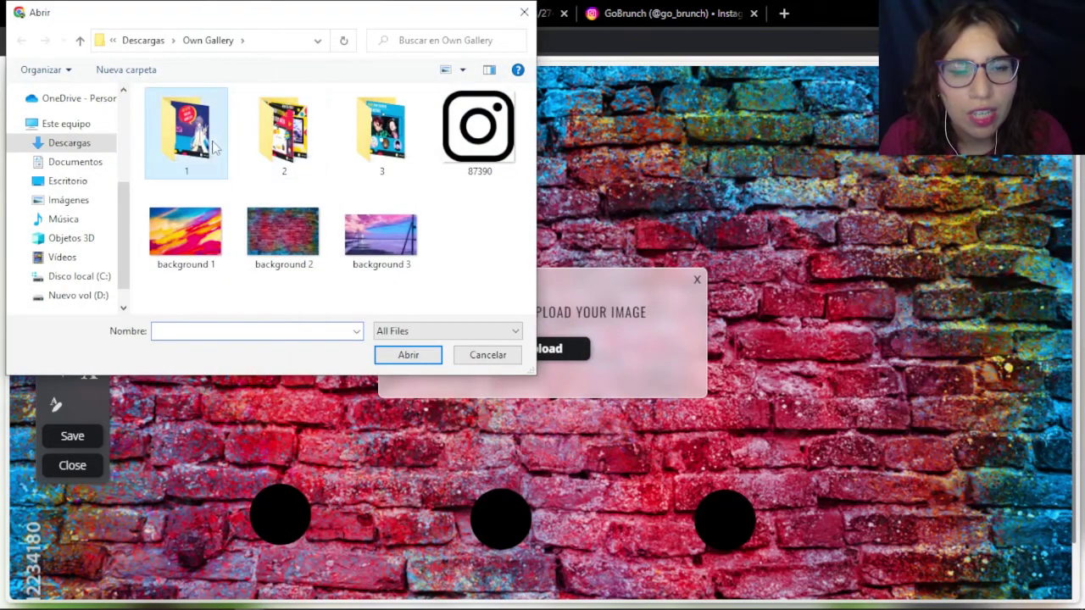
double_click(214, 148)
double_click(191, 132)
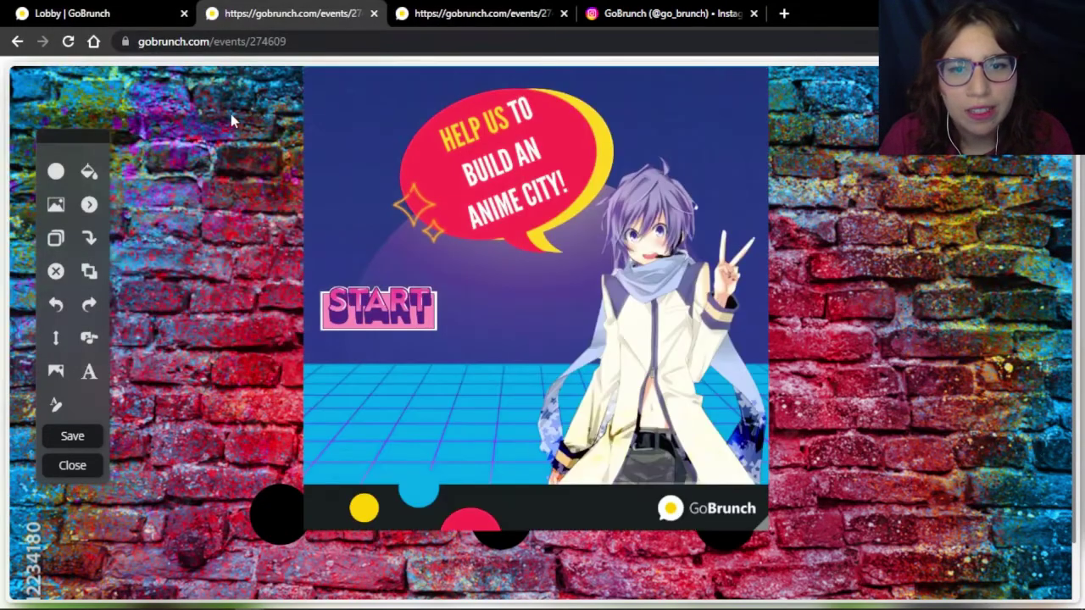
Step: Shrink the anime city image and place it in the upper middle of the brick wall
left_click_drag(604, 288, 555, 323)
left_click_drag(262, 102, 253, 61)
left_click_drag(719, 551, 618, 449)
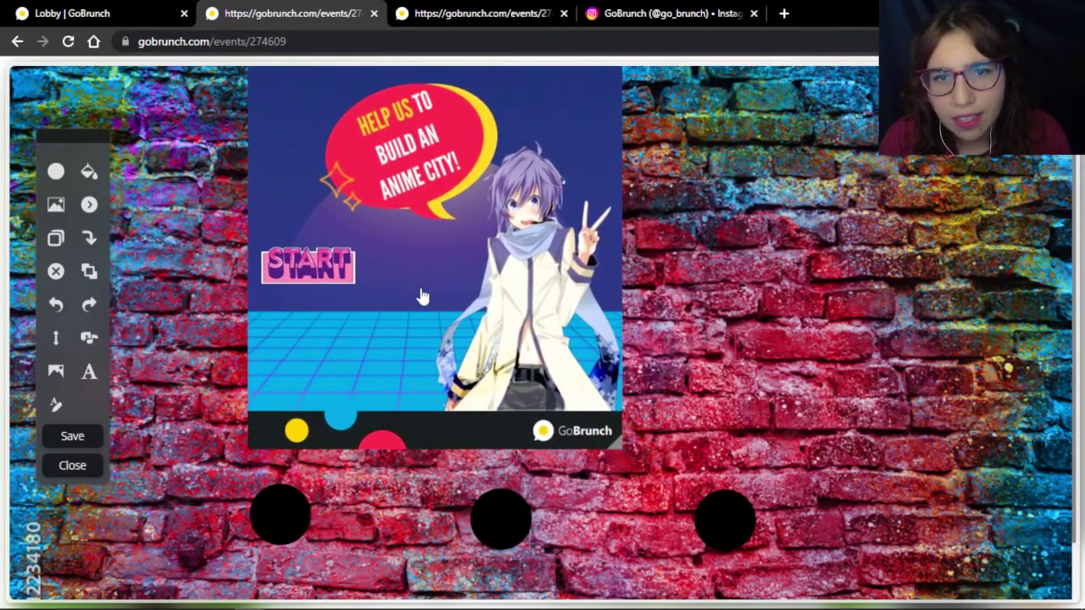
left_click_drag(421, 297, 521, 321)
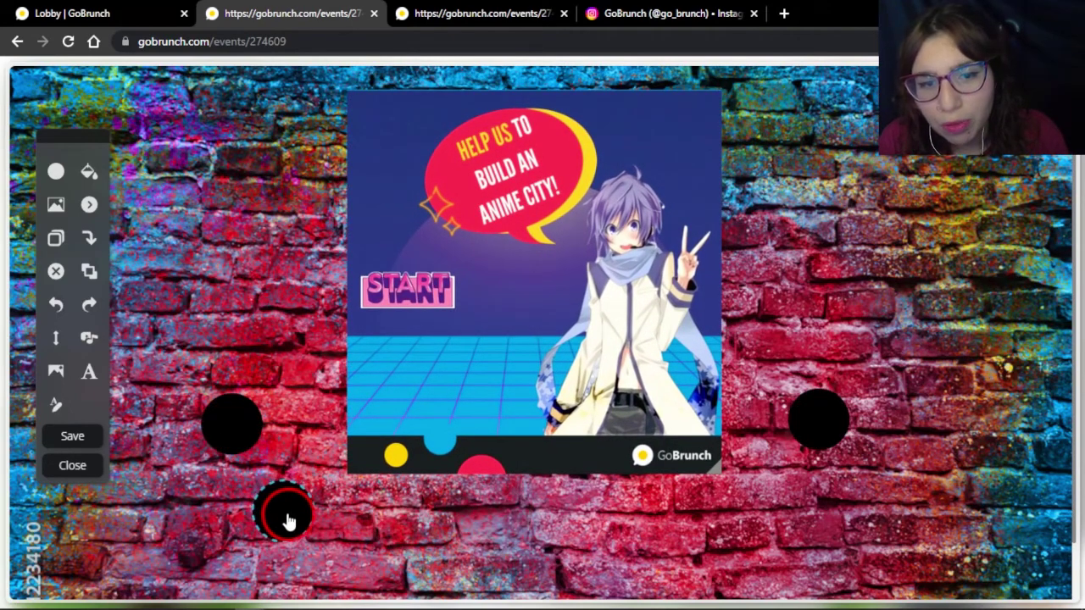
Step: Arrange the three black seats in a diagonal curve beside the artwork's lower left side and save the room
left_click(216, 422)
left_click_drag(804, 434, 213, 330)
left_click(238, 434)
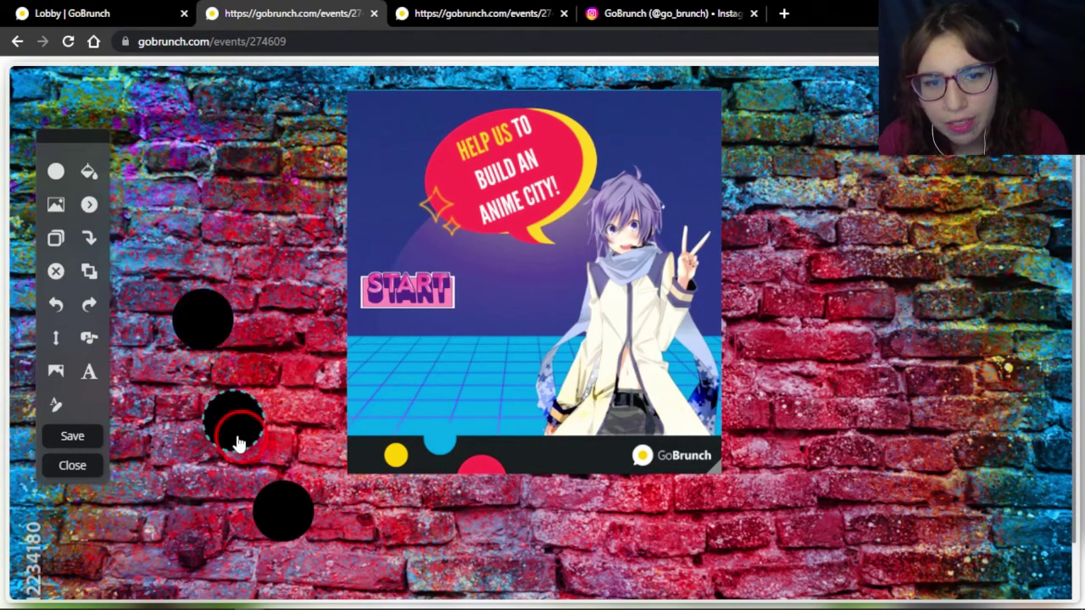
left_click_drag(286, 520, 331, 530)
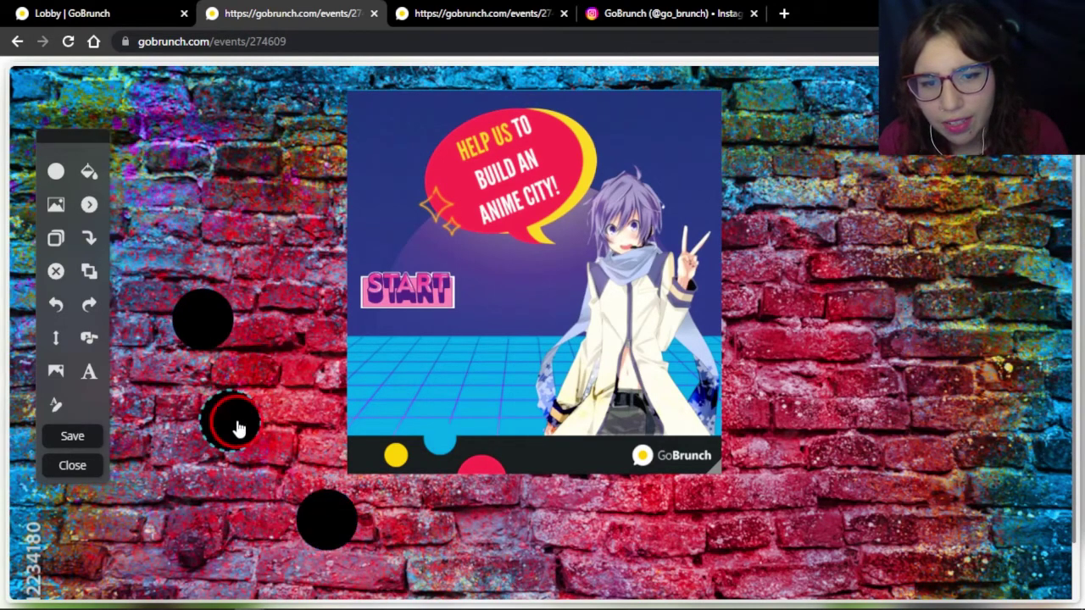
left_click_drag(238, 426, 267, 454)
left_click_drag(209, 335, 245, 371)
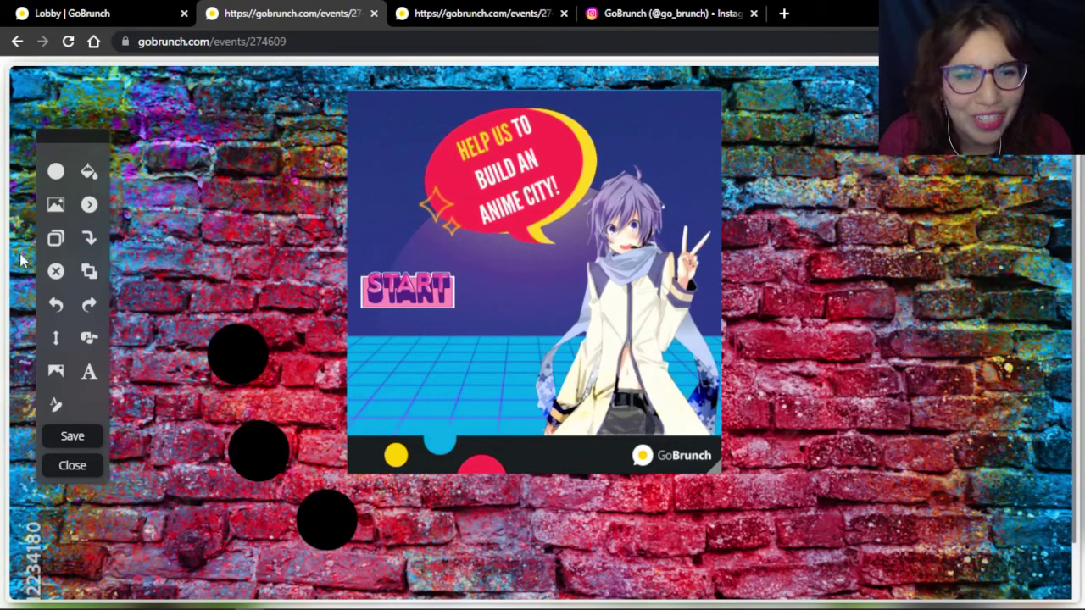
left_click(72, 436)
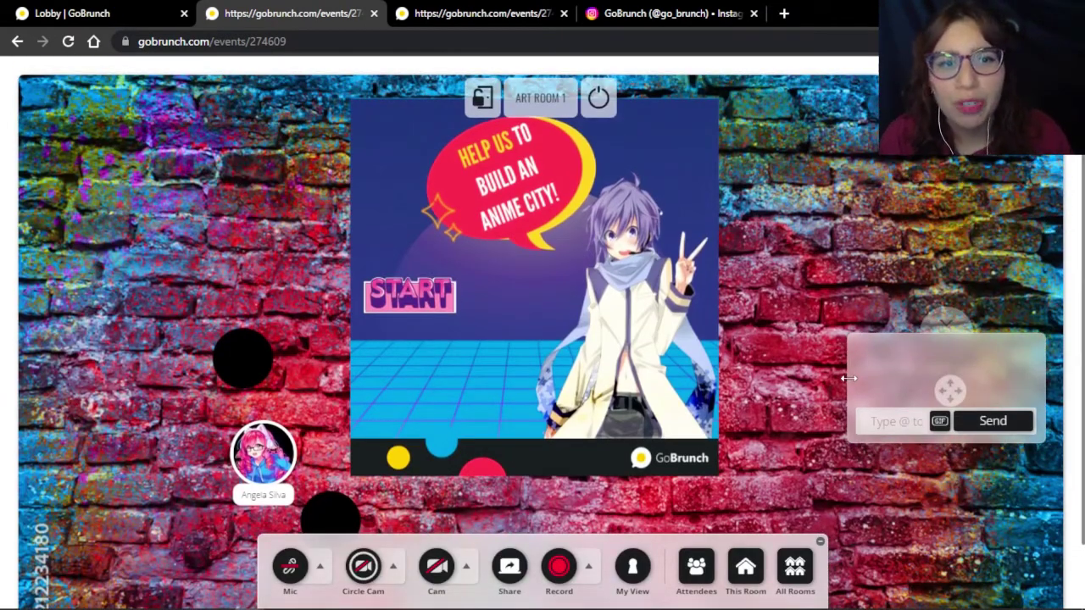
Step: Switch to the Welcome to my Gallery room and open its background editor
scroll(339, 348, "down", 1)
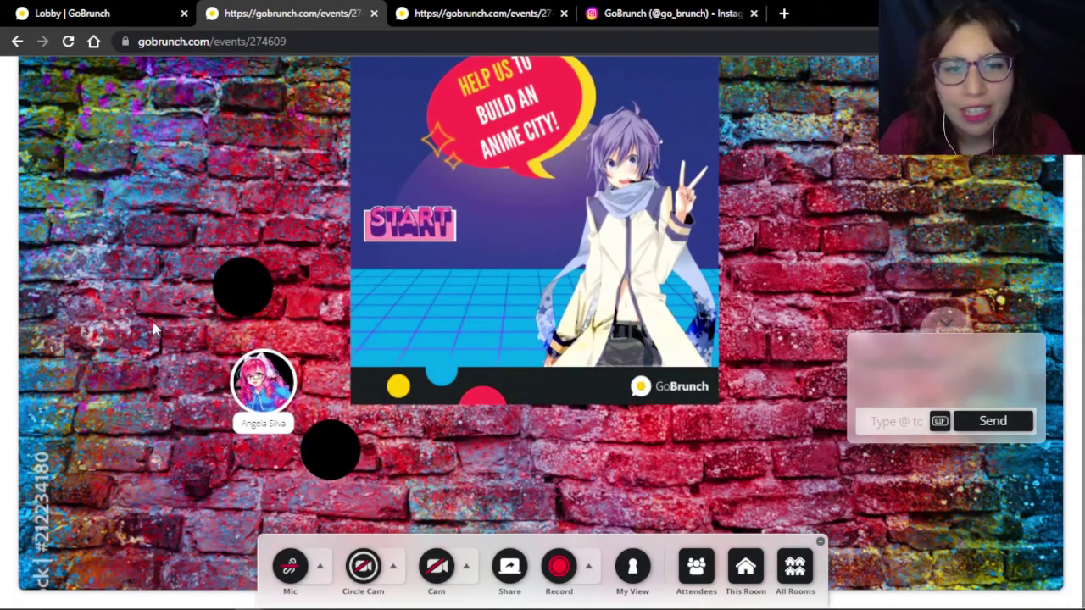
scroll(320, 341, "up", 1)
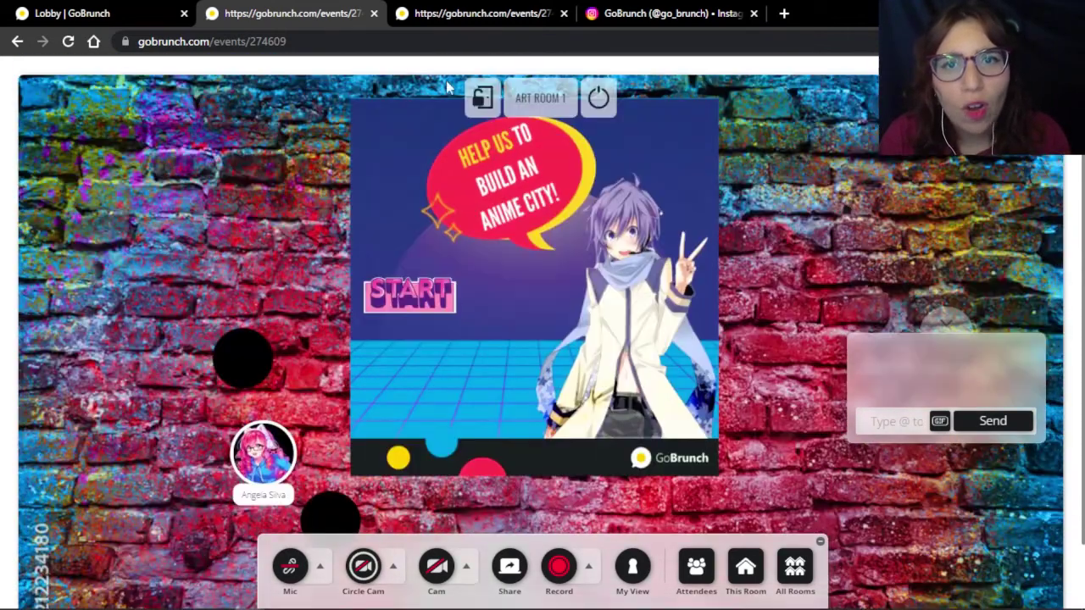
left_click(487, 8)
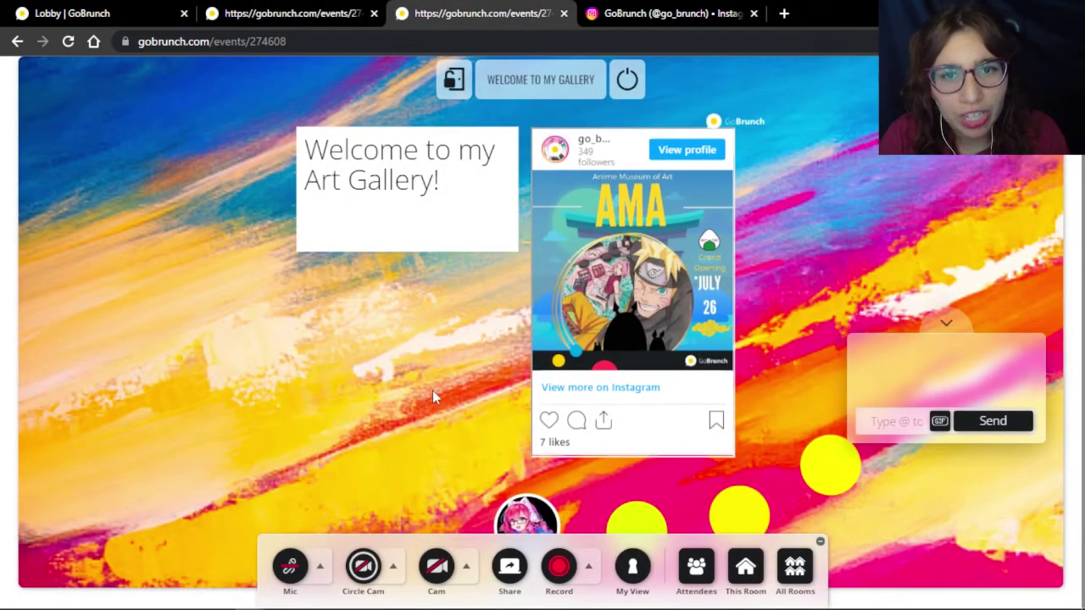
left_click(301, 10)
key("ctrl+Tab")
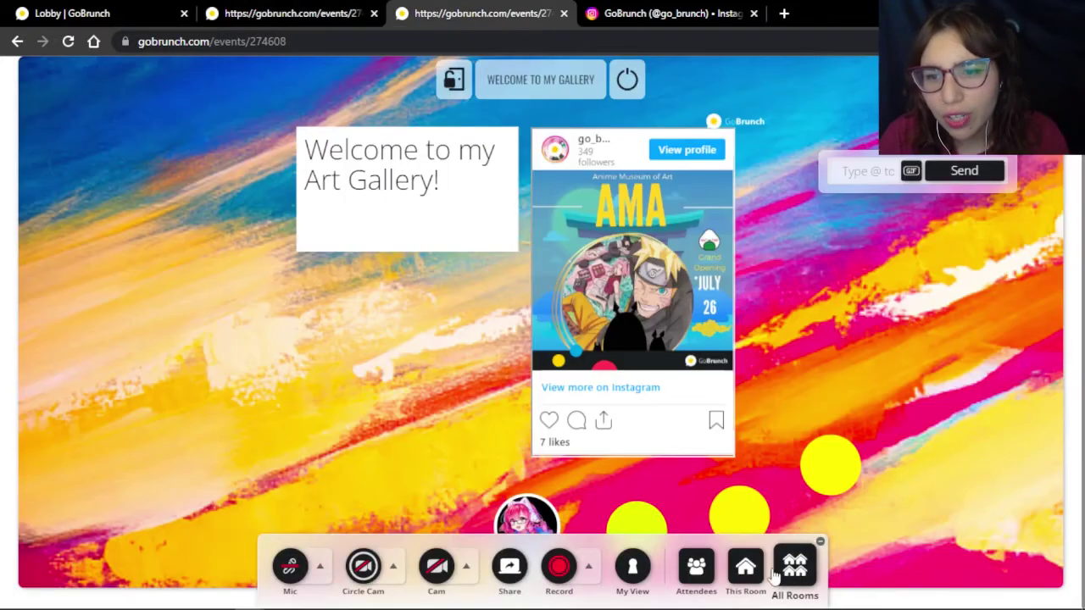
left_click(745, 567)
mouse_move(650, 441)
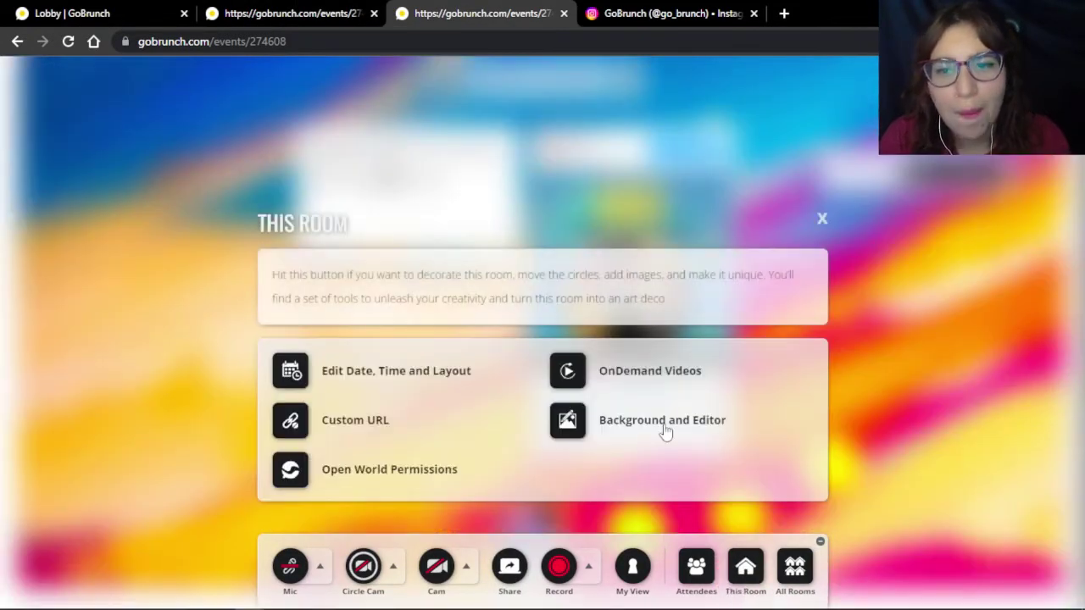
left_click(665, 422)
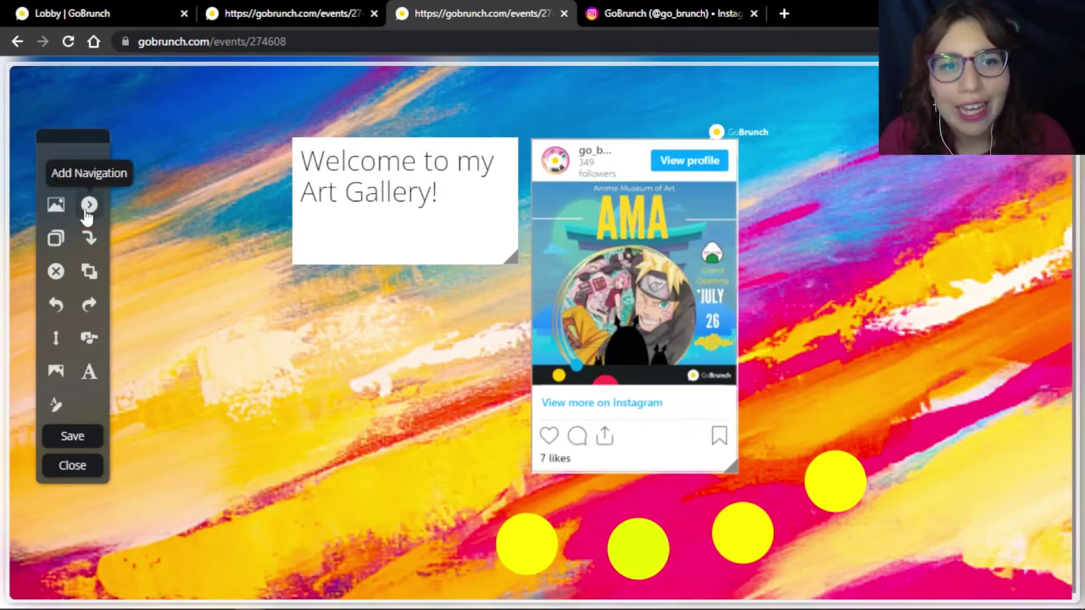
Step: Add a navigation button near the right edge of the gallery background and link it to ART ROOM 1
left_click(88, 206)
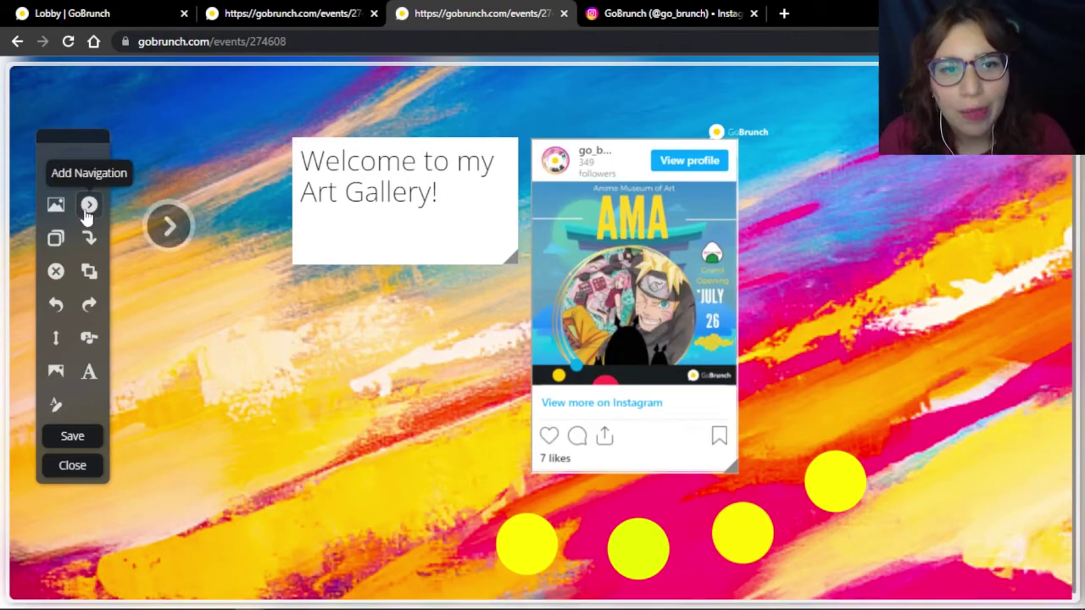
left_click(993, 382)
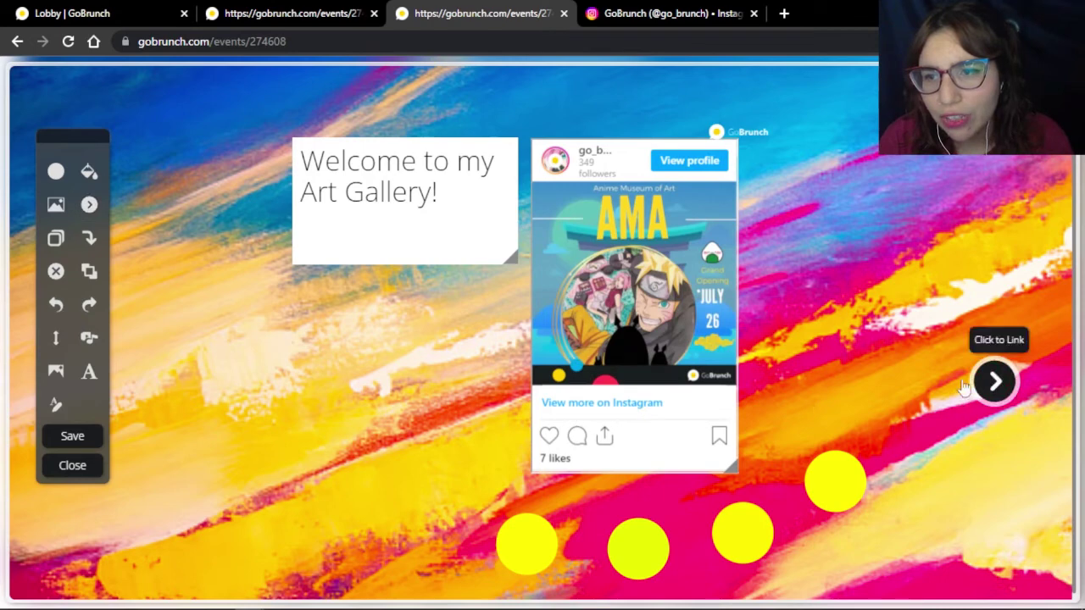
left_click(998, 343)
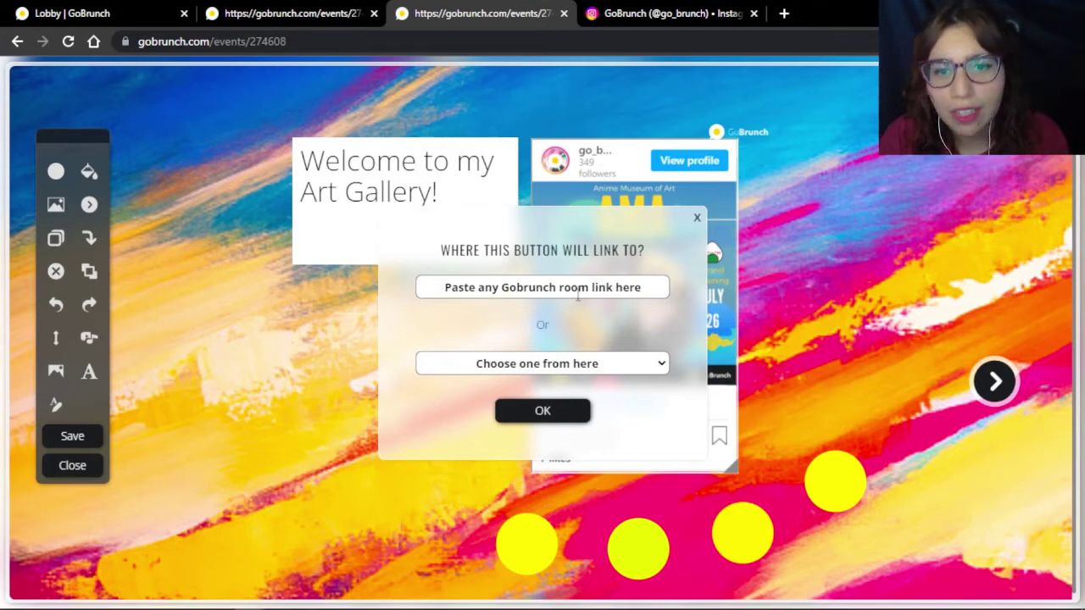
left_click(564, 364)
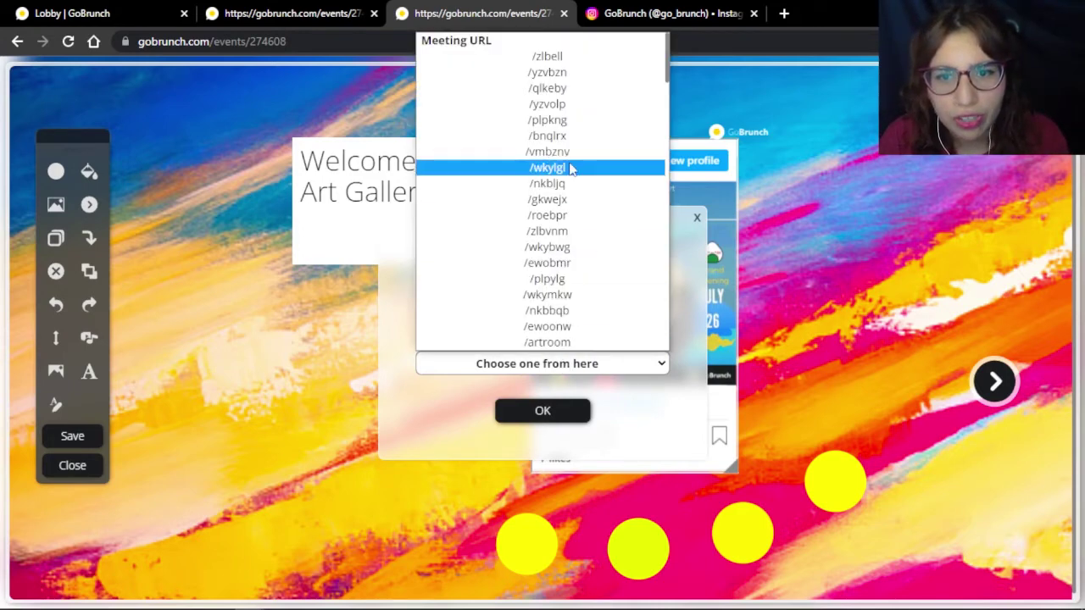
scroll(570, 167, "down", 5)
scroll(570, 167, "down", 5)
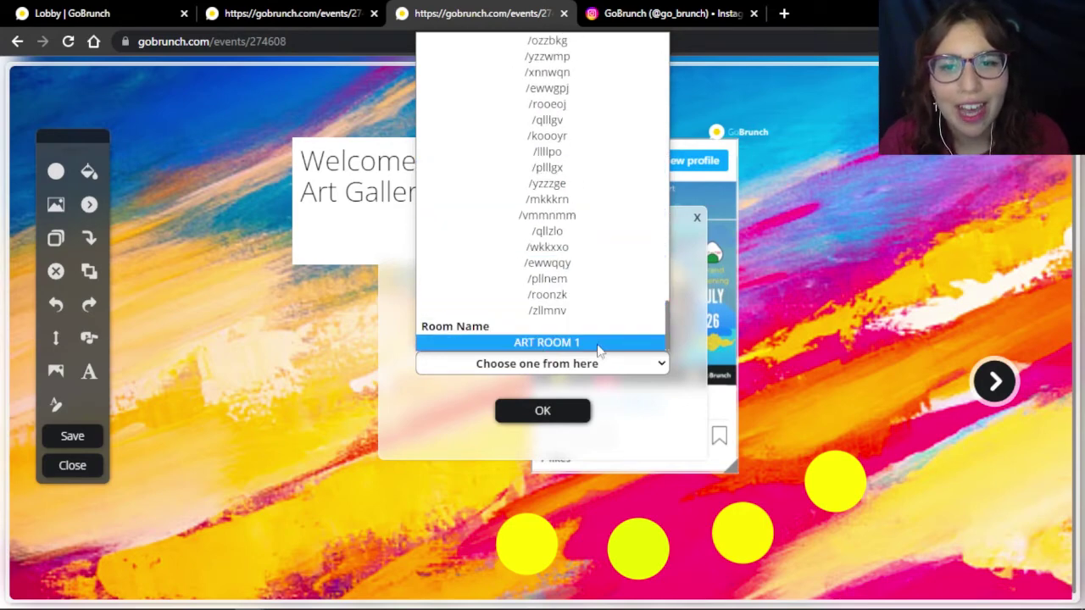
scroll(577, 178, "up", 5)
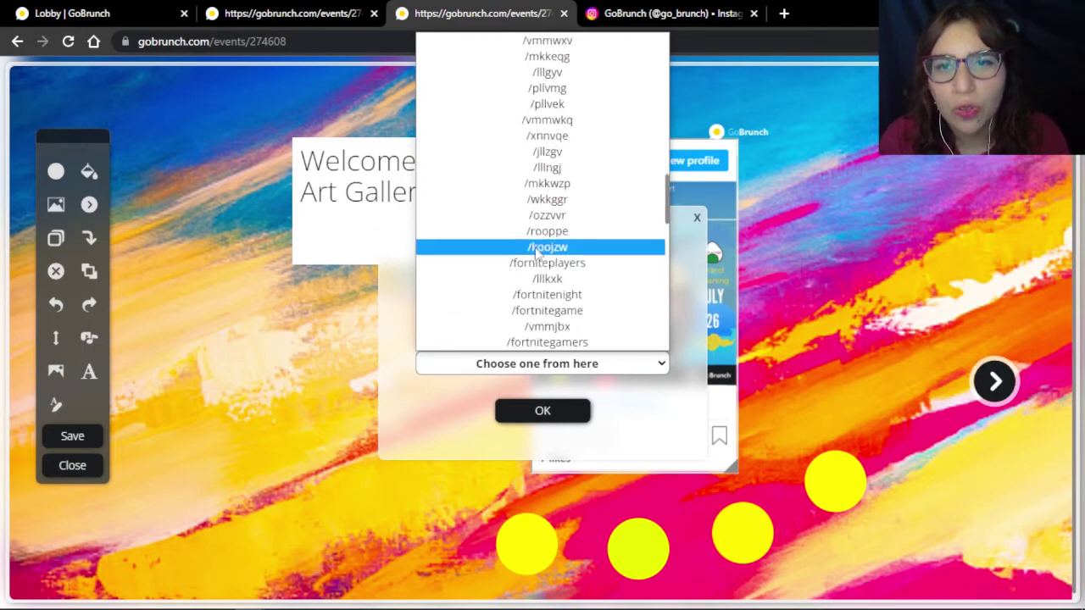
scroll(577, 165, "down", 5)
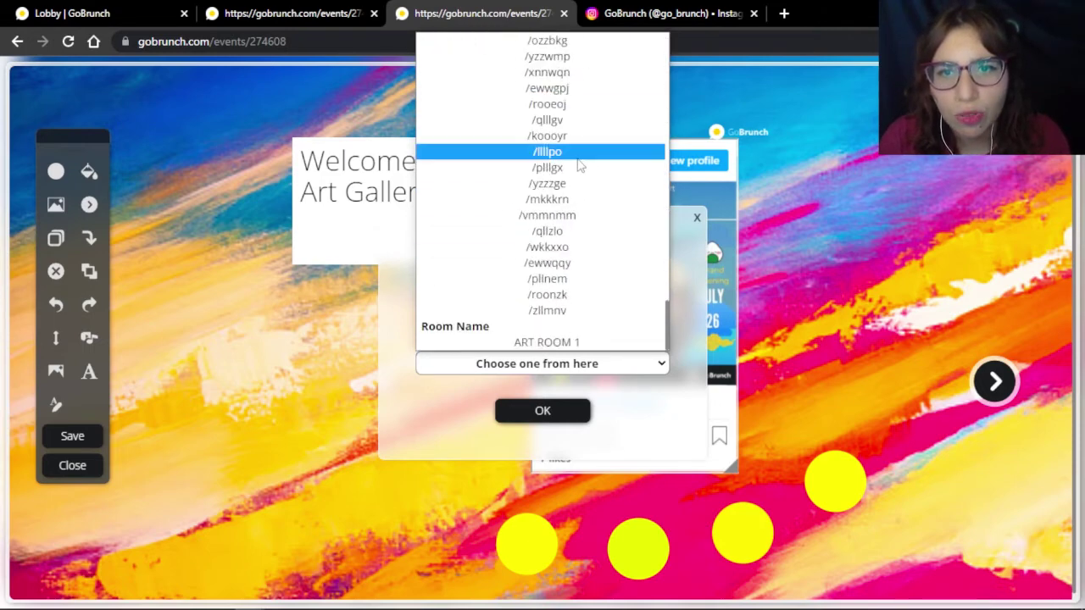
left_click(547, 343)
left_click(532, 412)
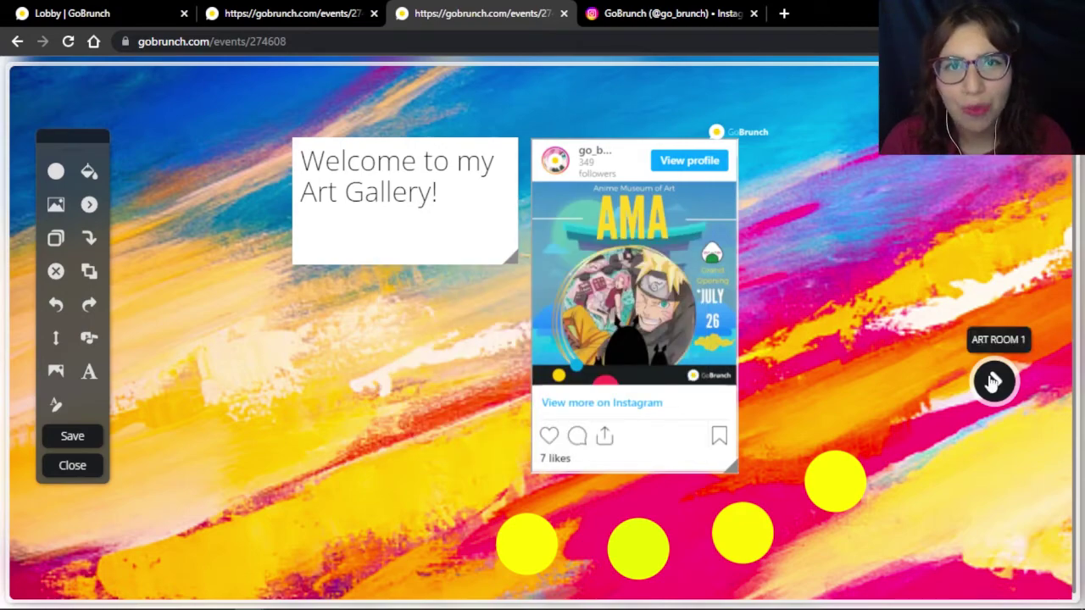
Step: Save the gallery room and test the navigation arrow by following it to Art Room 1
left_click(73, 437)
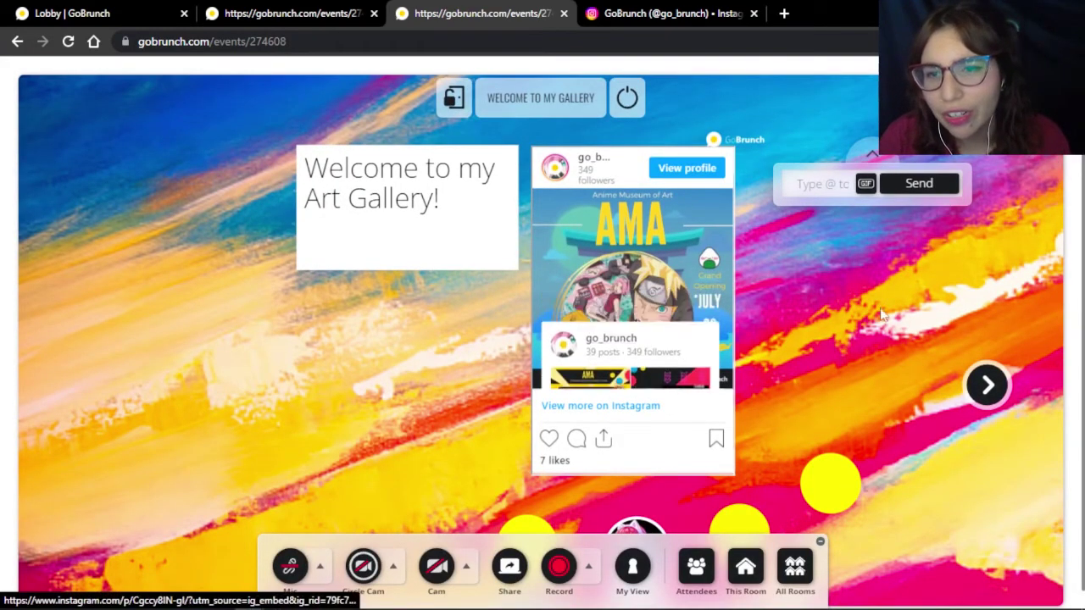
left_click(988, 387)
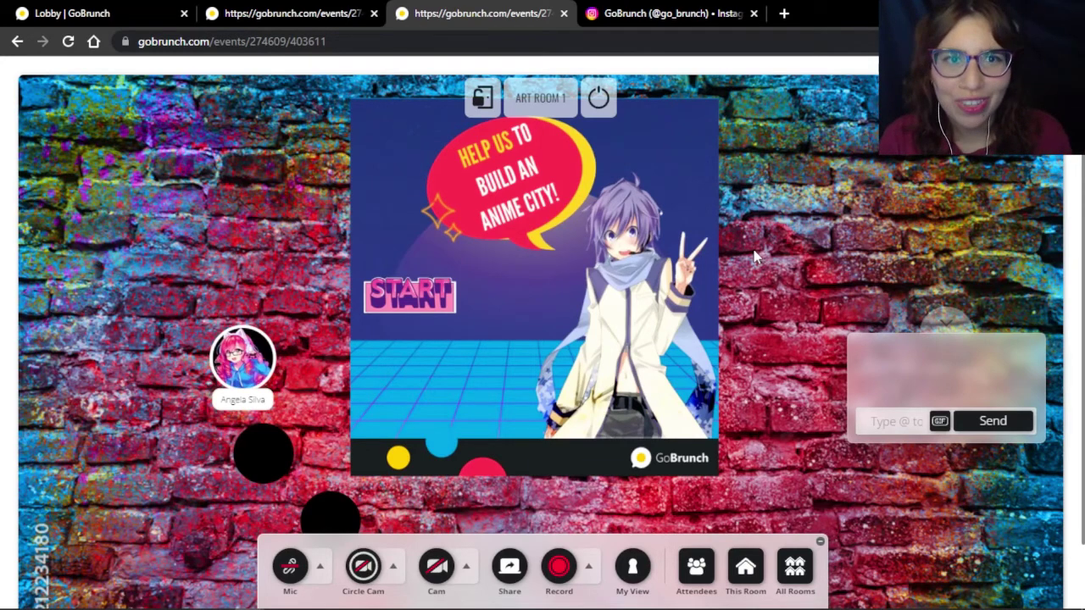
Step: Switch to the lobby page and review the room entries in the My Webinars list
key("ctrl+1")
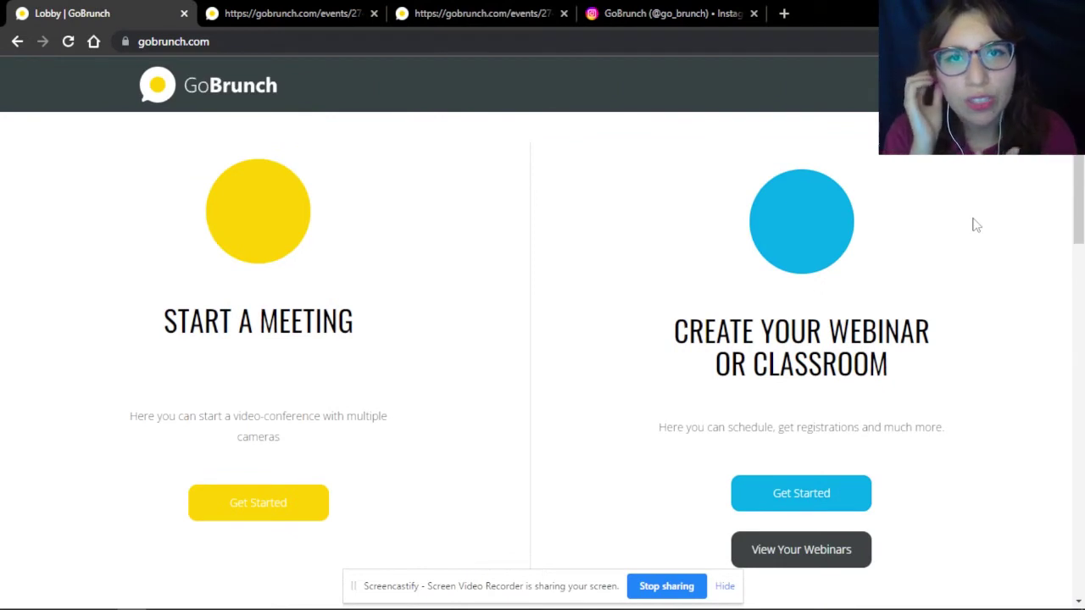
scroll(975, 224, "down", 1)
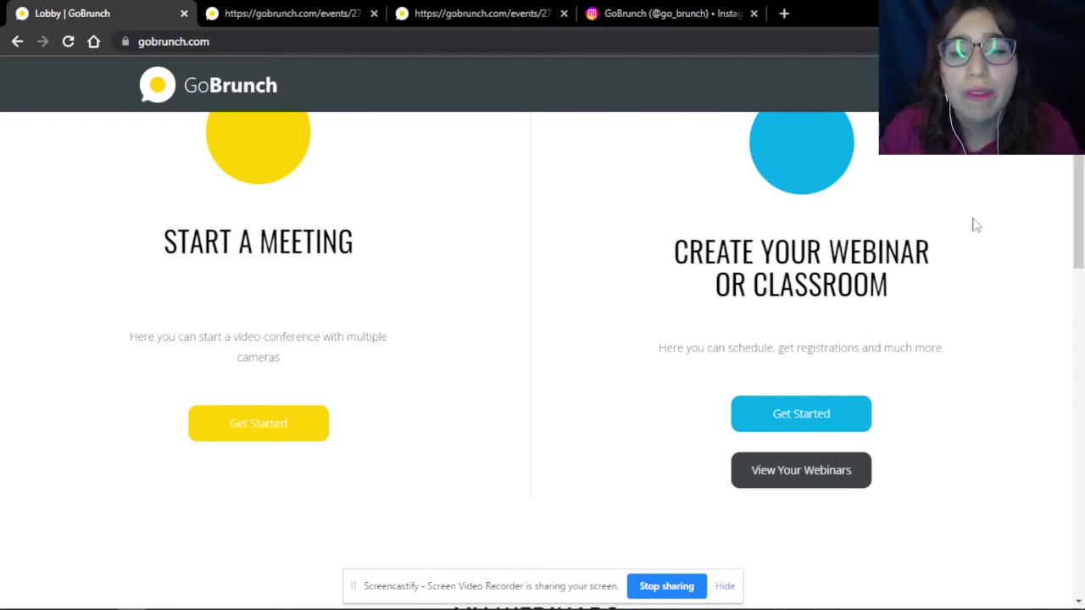
scroll(975, 225, "down", 1)
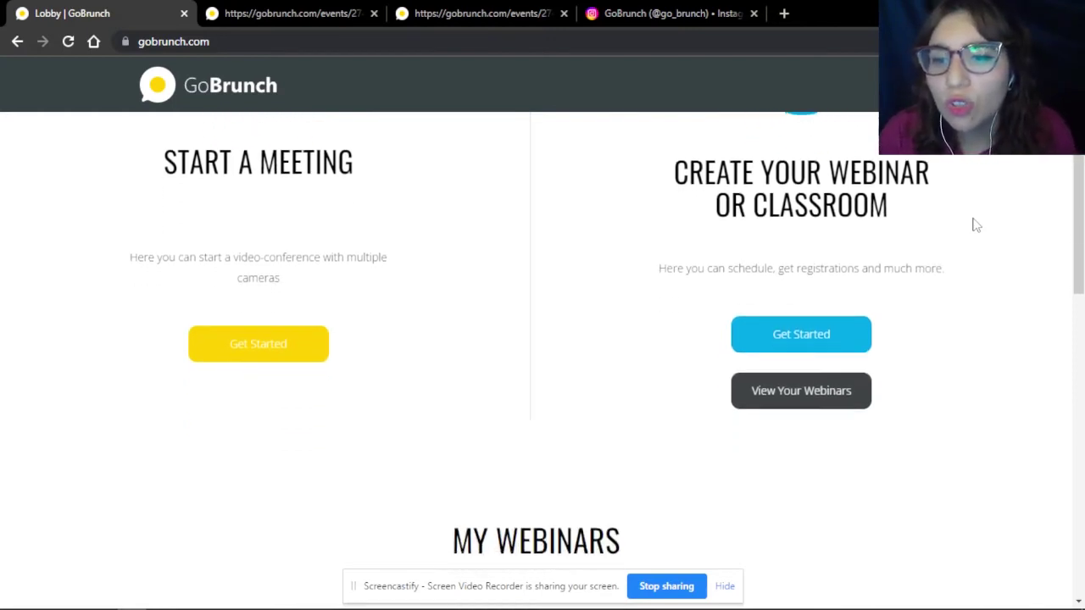
scroll(975, 224, "up", 2)
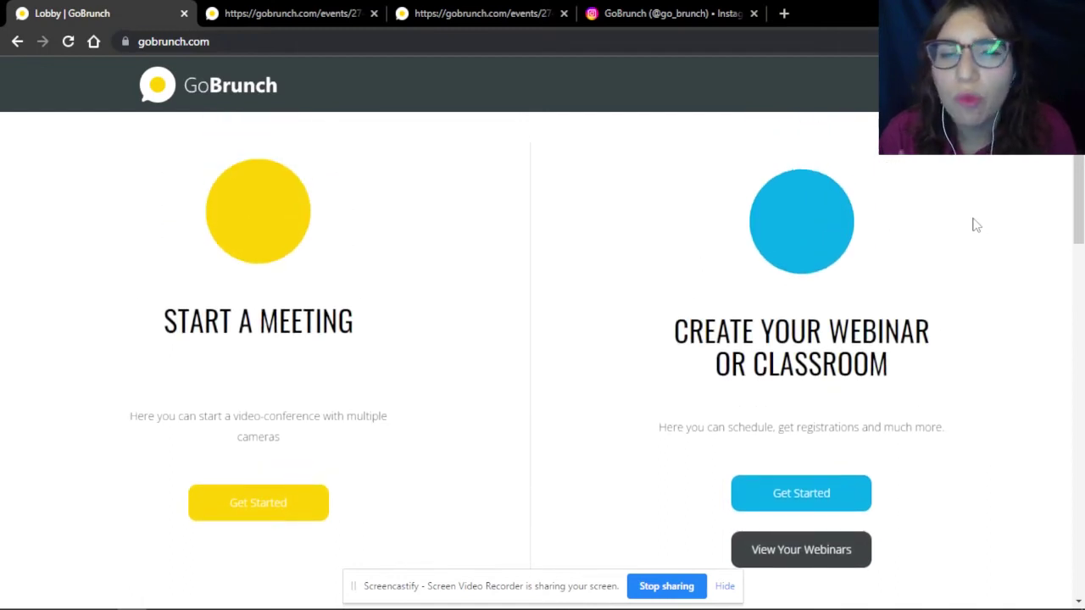
scroll(975, 224, "down", 8)
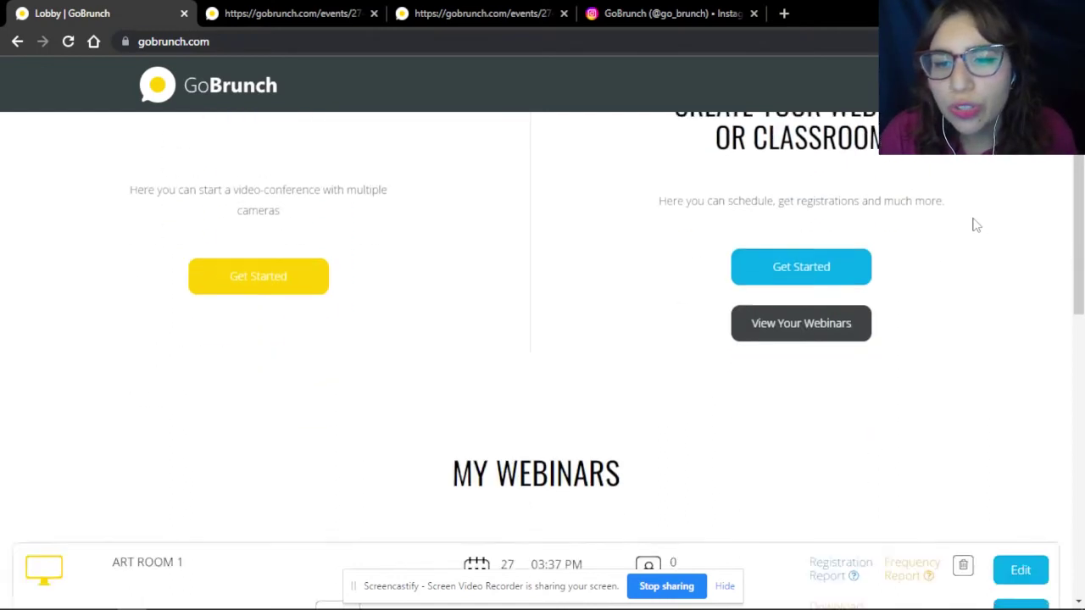
scroll(975, 224, "up", 2)
scroll(975, 225, "up", 3)
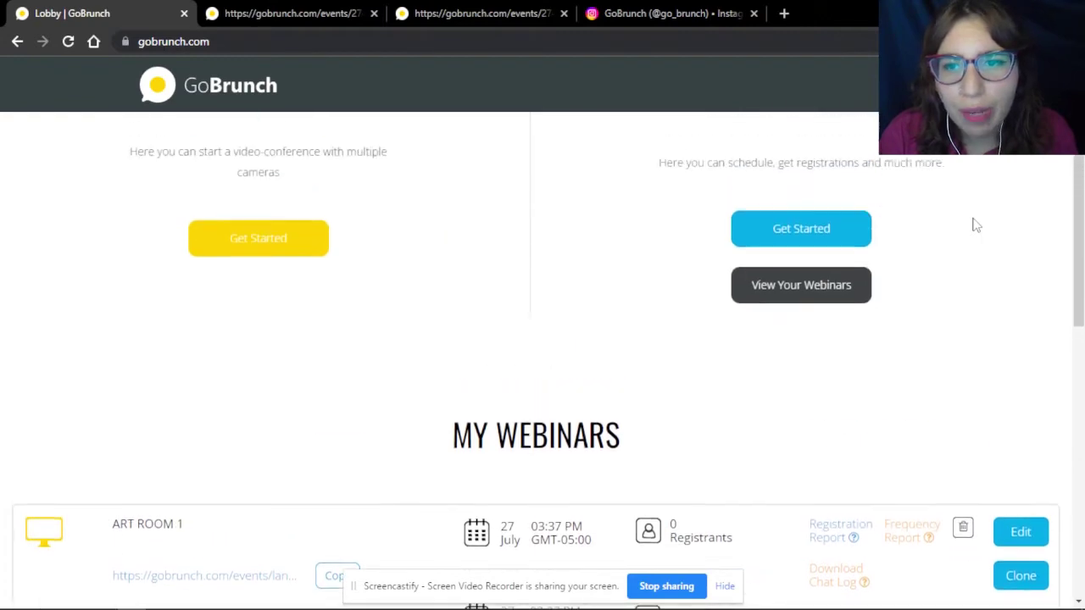
left_click(814, 315)
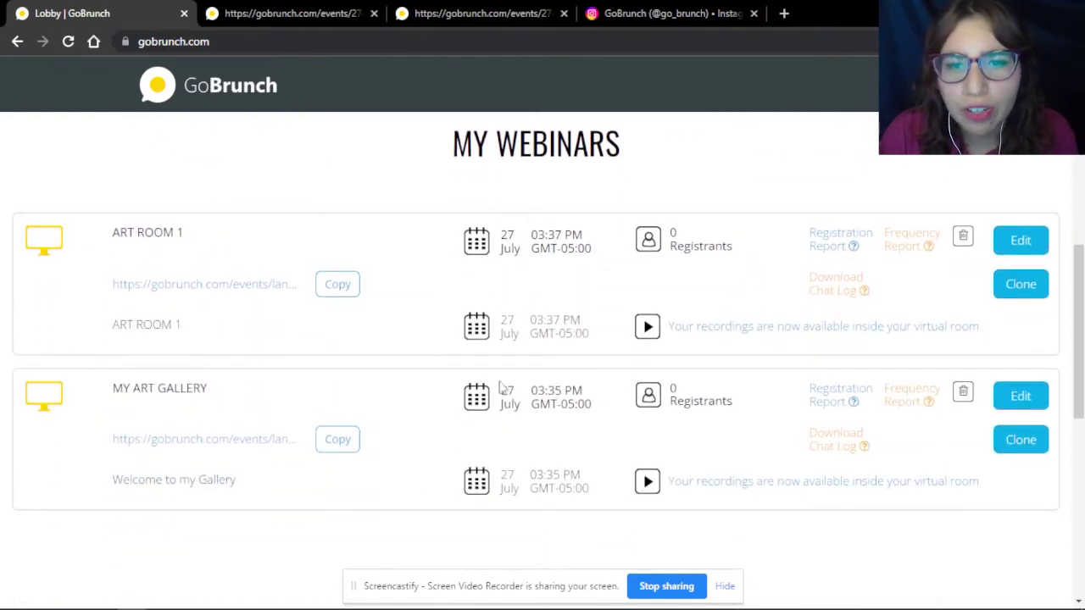
scroll(743, 252, "up", 3)
left_click(744, 252)
scroll(748, 252, "up", 1)
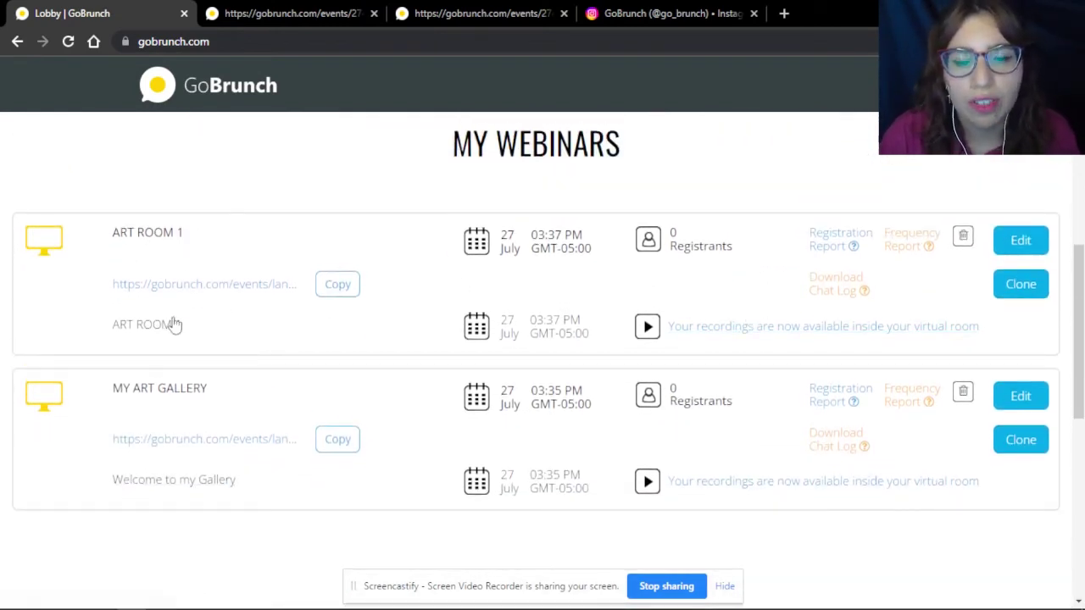
scroll(405, 286, "up", 1)
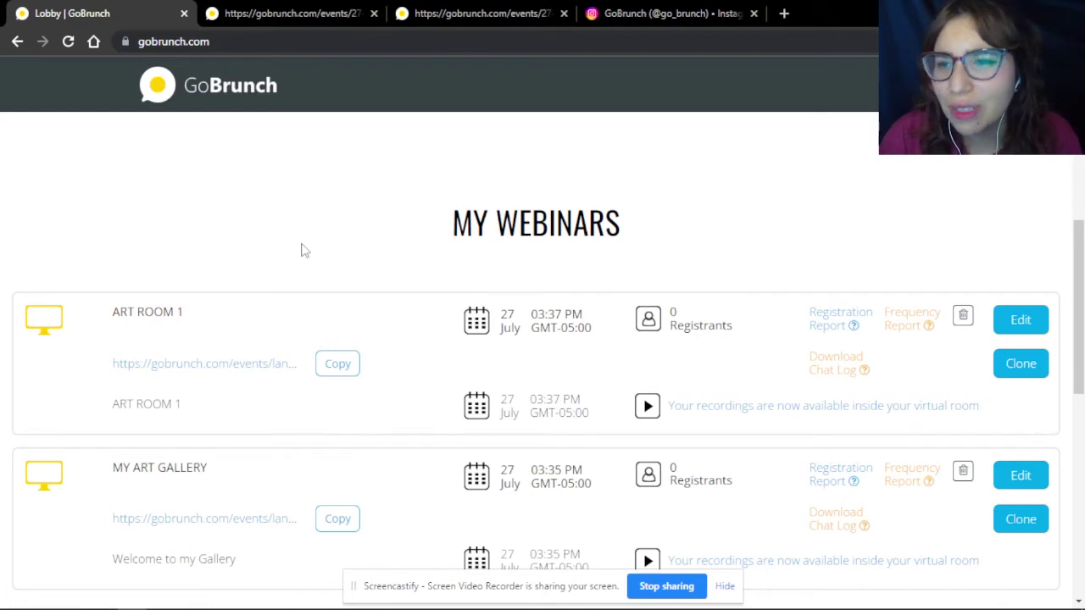
Step: Clone the ART ROOM 1 webinar and return to the My Webinars list
left_click(1016, 368)
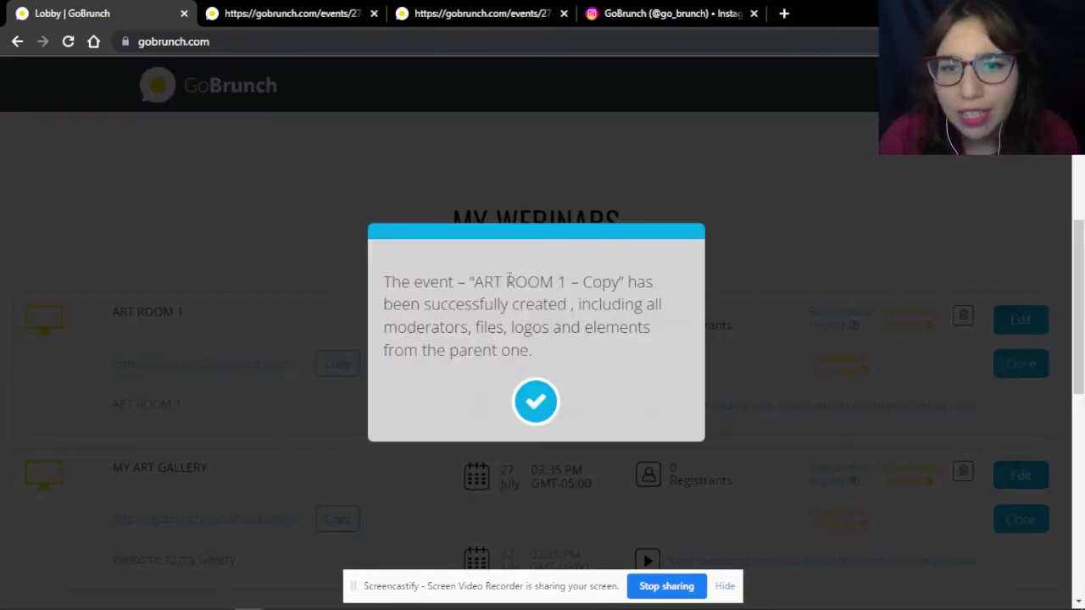
left_click(548, 400)
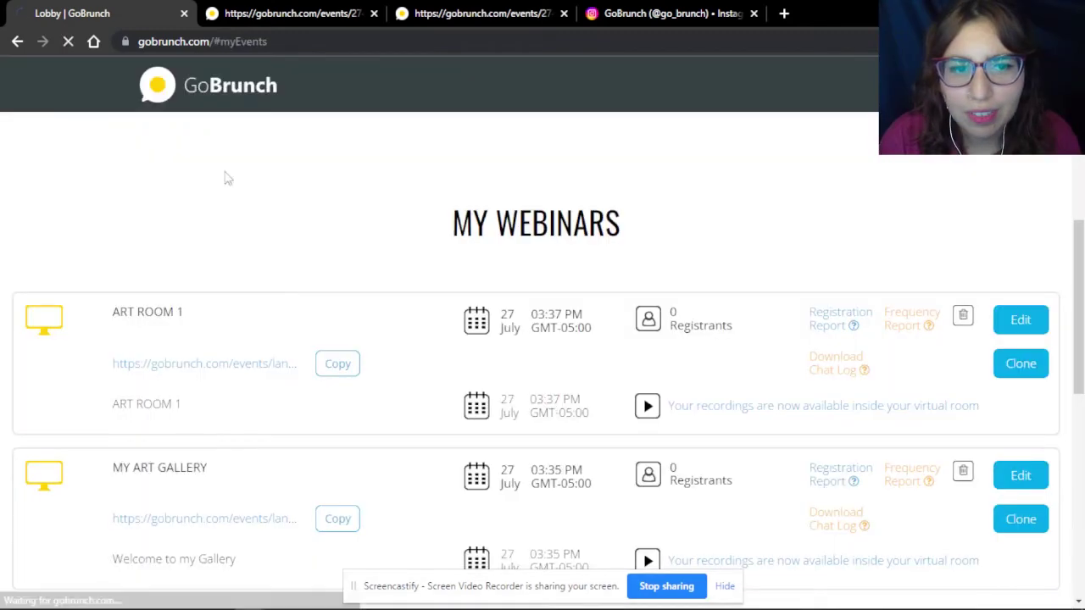
scroll(198, 211, "down", 2)
scroll(243, 319, "up", 2)
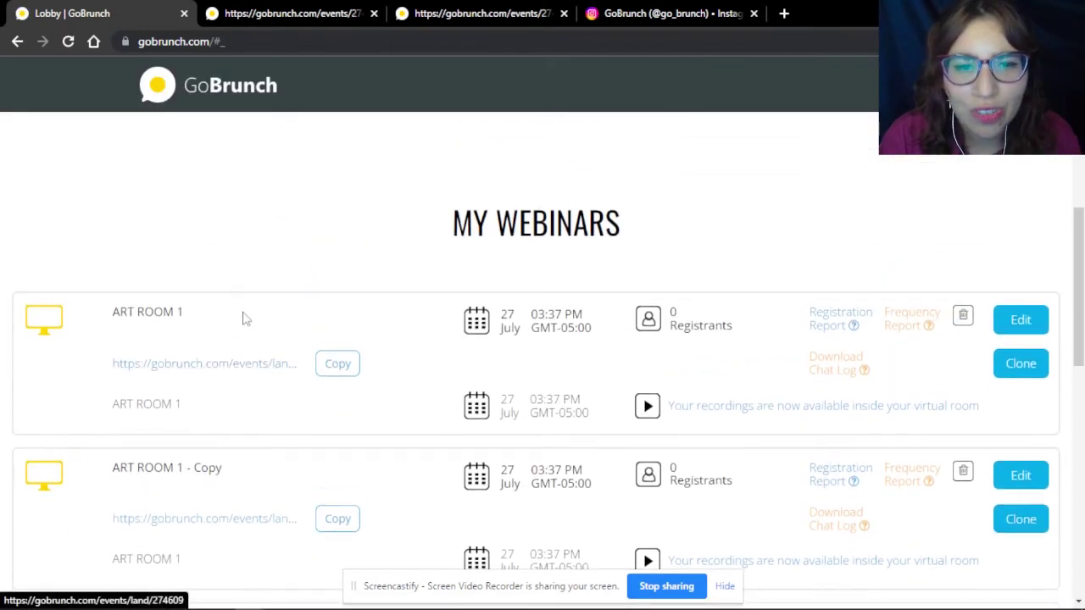
scroll(243, 319, "down", 1)
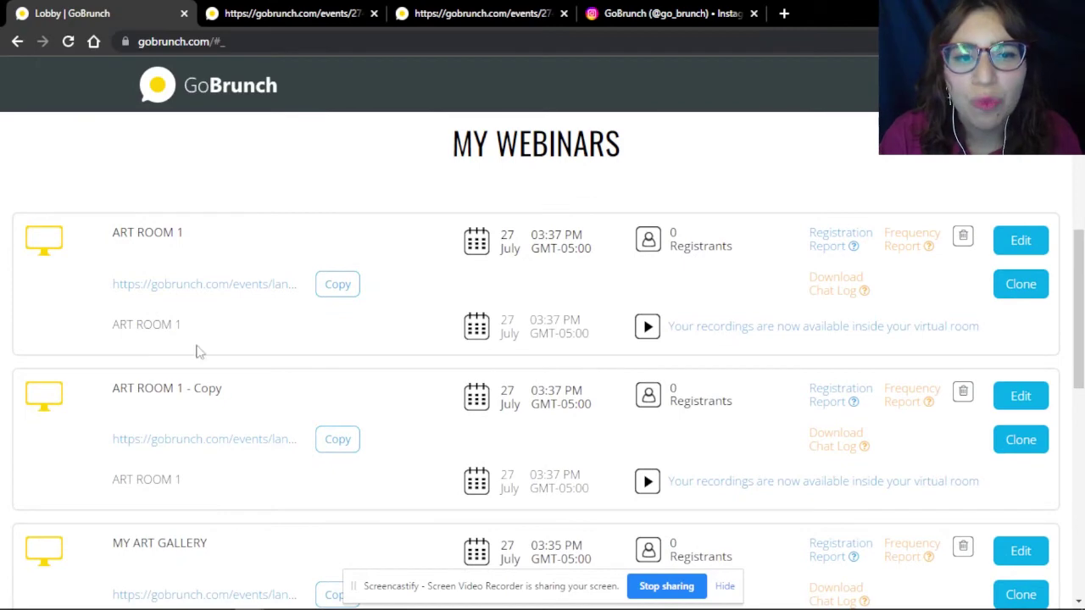
Step: Change both text fields of the first ART ROOM 1 webinar to ART ROOM 2 and update the event
left_click(1022, 245)
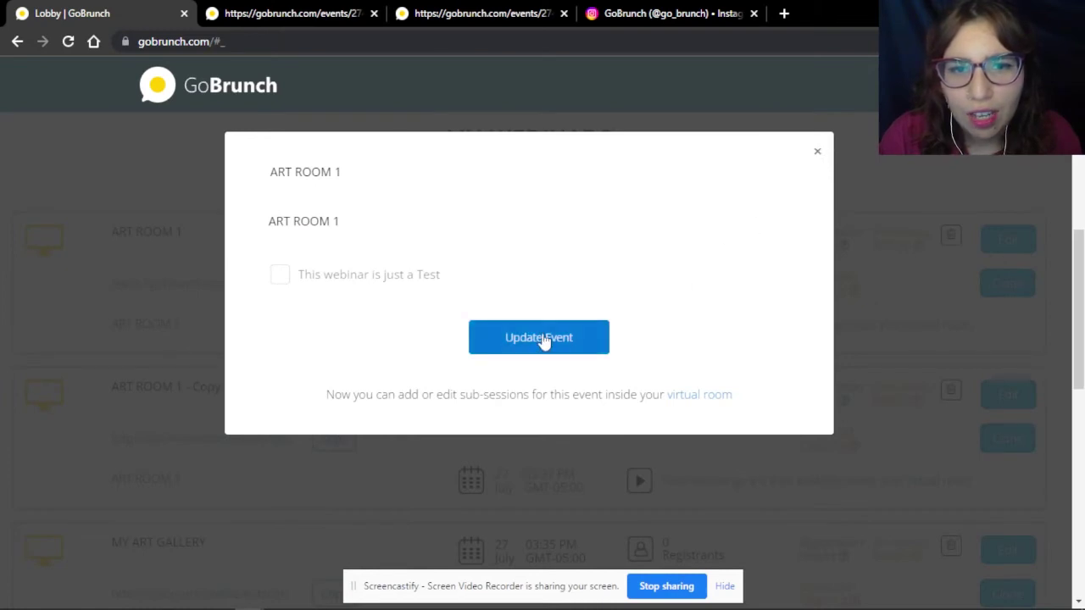
left_click(285, 221)
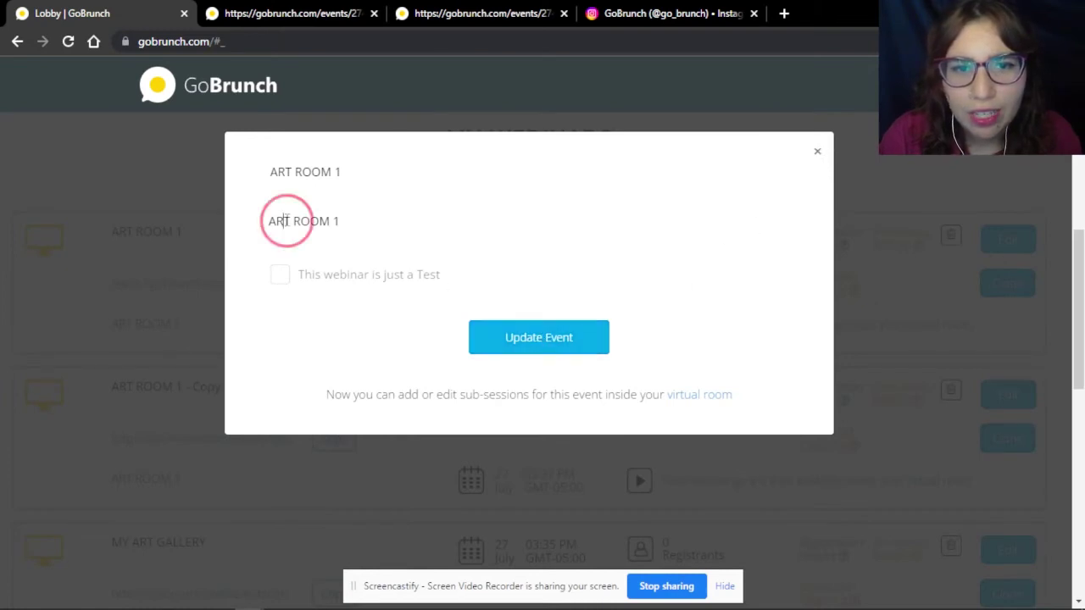
left_click(352, 173)
key("BackSpace")
type("2")
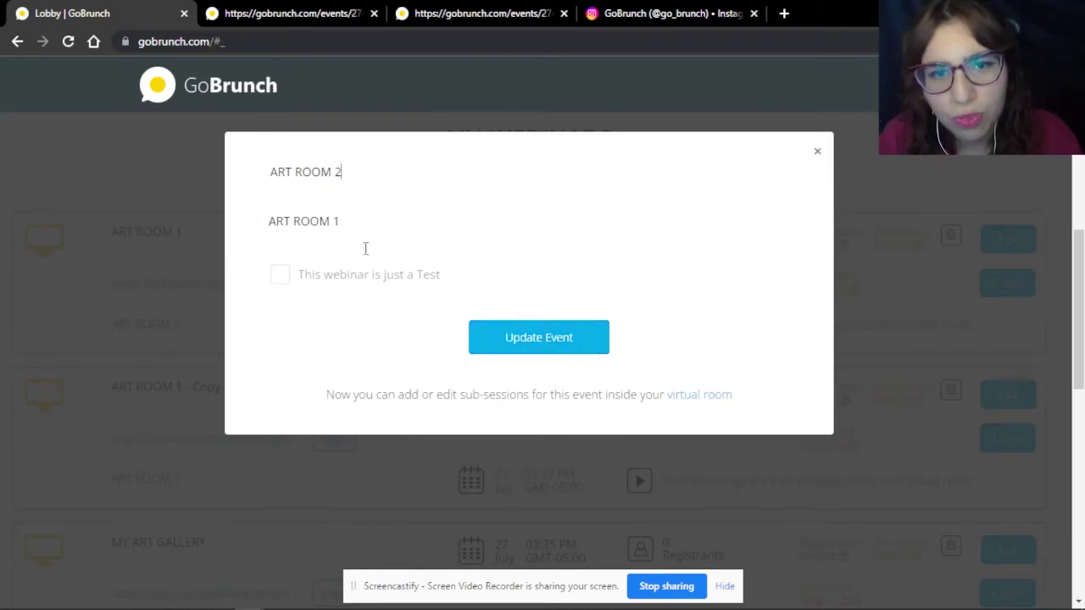
left_click(363, 223)
key("BackSpace")
type("2")
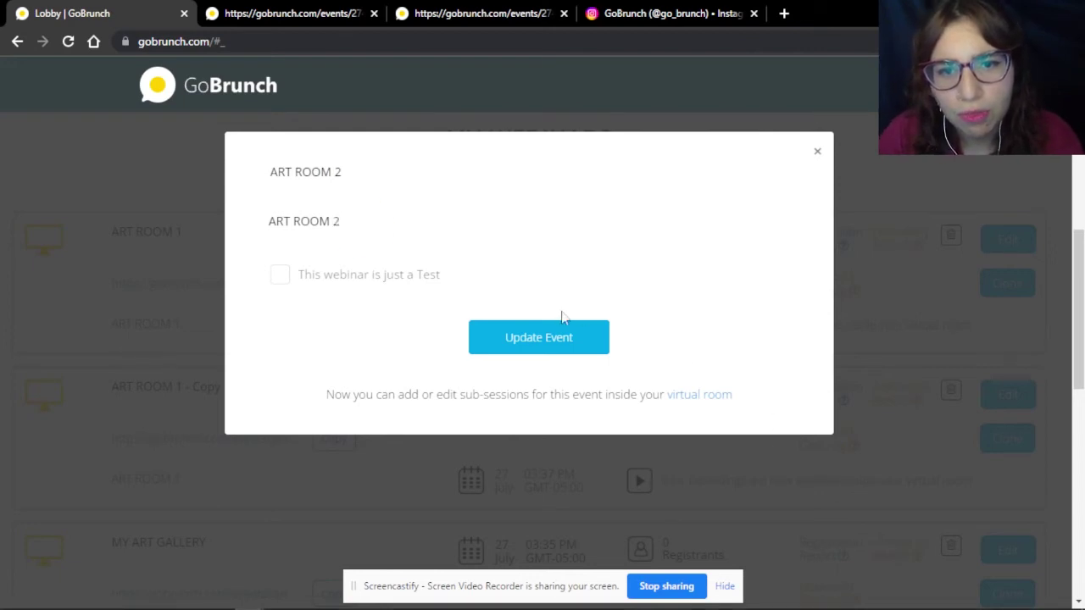
left_click(497, 339)
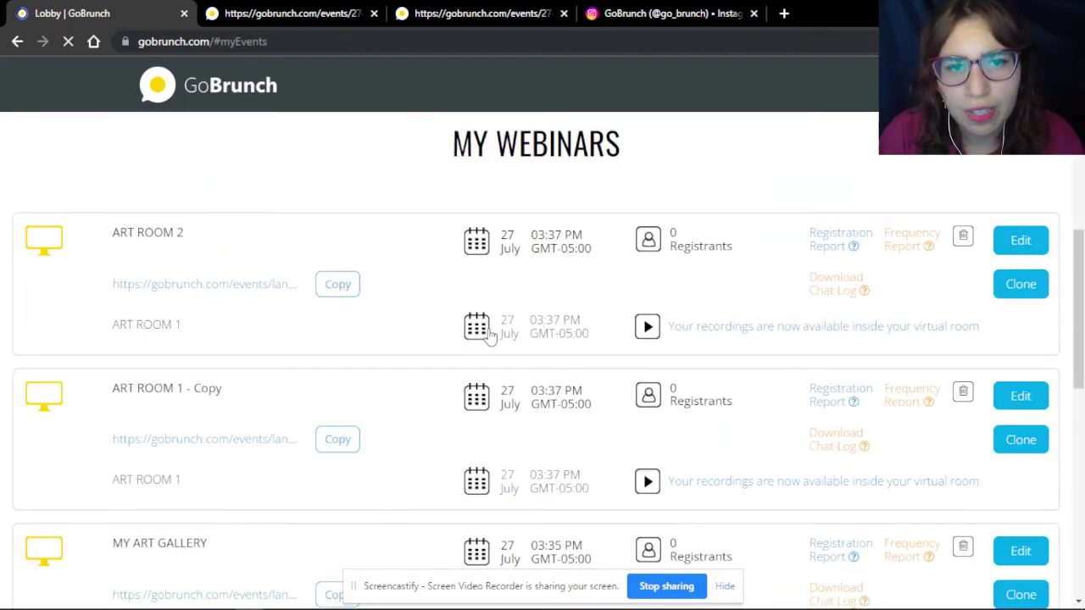
Step: Enter the virtual room of the ART ROOM 2 webinar and open its background editor
left_click(148, 243)
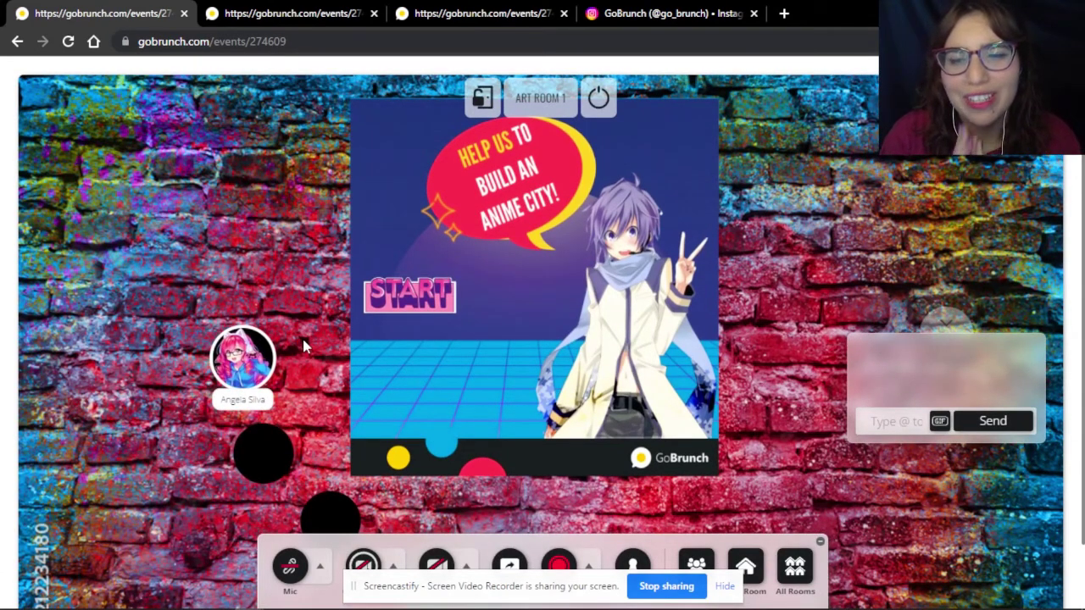
left_click(726, 587)
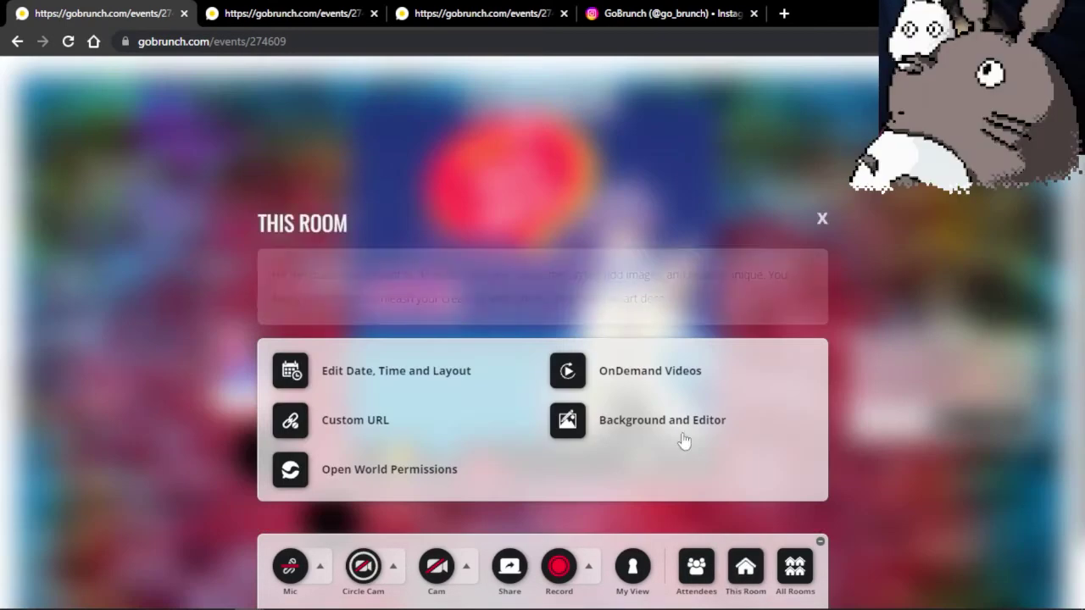
left_click(683, 443)
Step: Replace the brick wall background with the pink and purple sunset landscape image from the Descargas folder
left_click(55, 204)
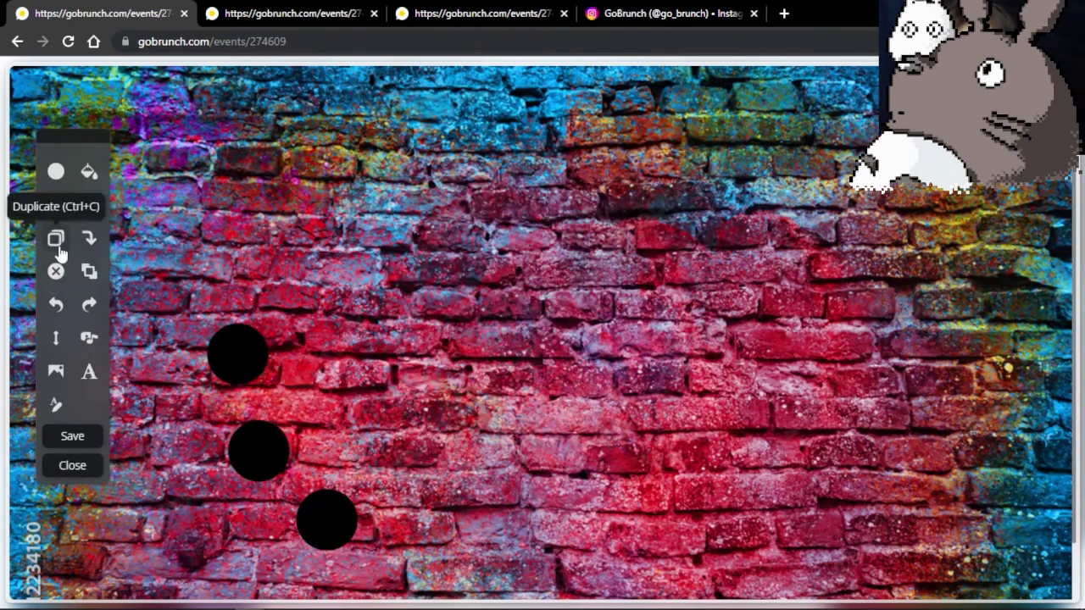
left_click(55, 204)
left_click(536, 349)
left_click(134, 48)
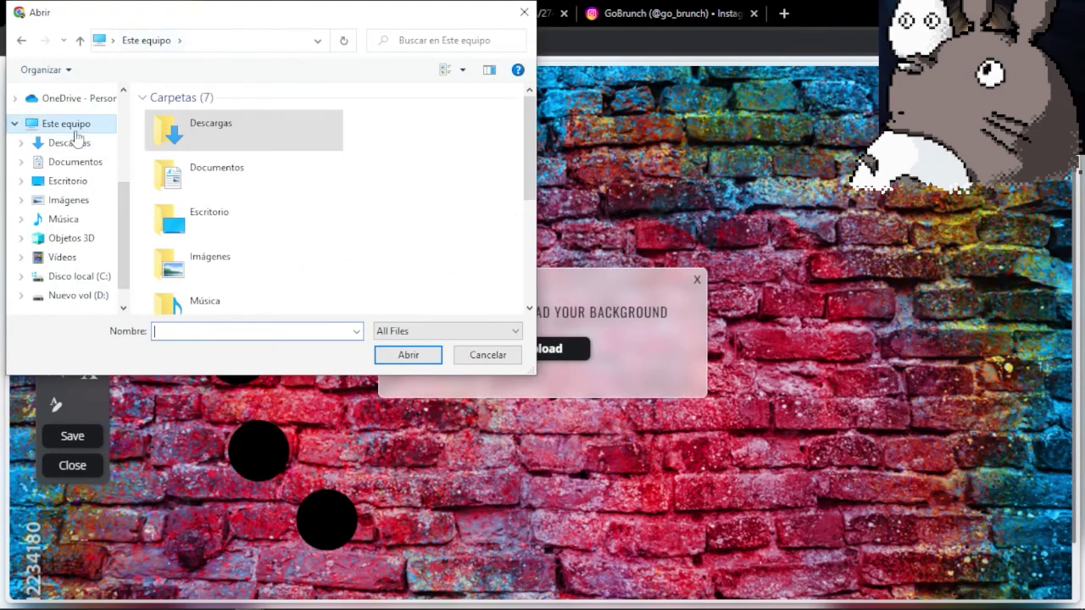
left_click(69, 143)
double_click(187, 155)
double_click(380, 229)
Step: Line up the three seats along the lower part of the background, add a fourth beside the pole and colour them white
left_click_drag(346, 525, 798, 522)
left_click_drag(259, 451, 655, 520)
left_click_drag(238, 354, 527, 521)
left_click(837, 403)
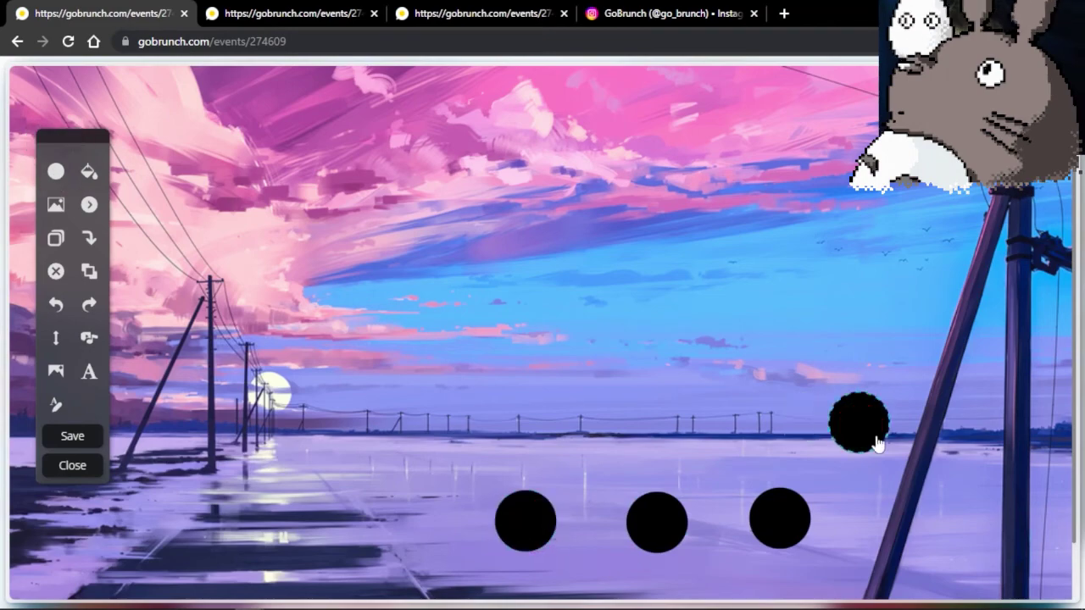
left_click_drag(857, 422, 857, 436)
Step: Add the "New Feature! Add Navigation" image, shrink it and place it on the left half of the background
left_click(543, 368)
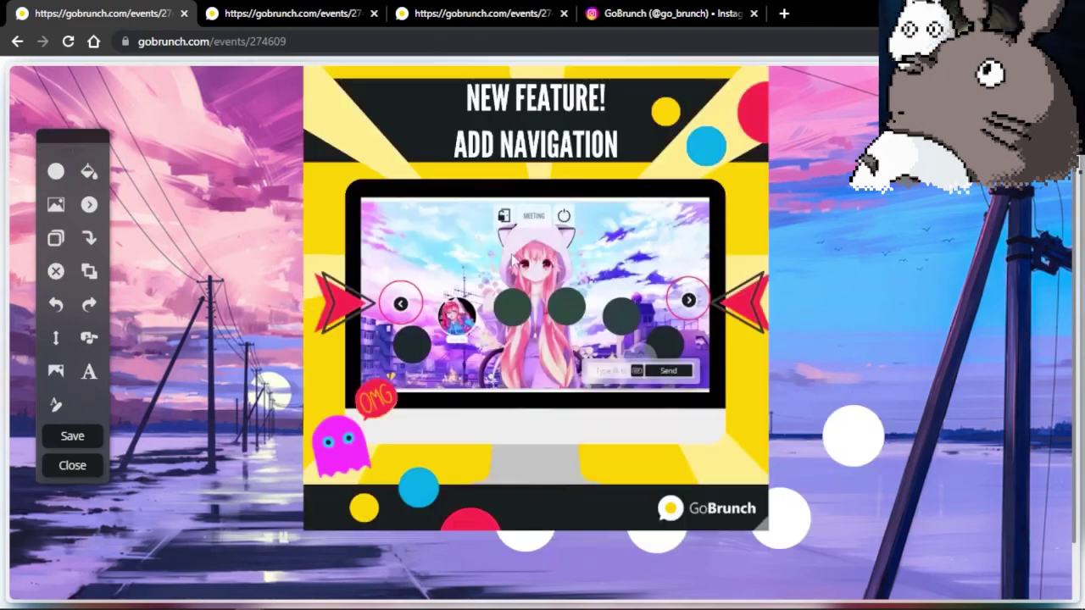
left_click_drag(768, 526, 635, 395)
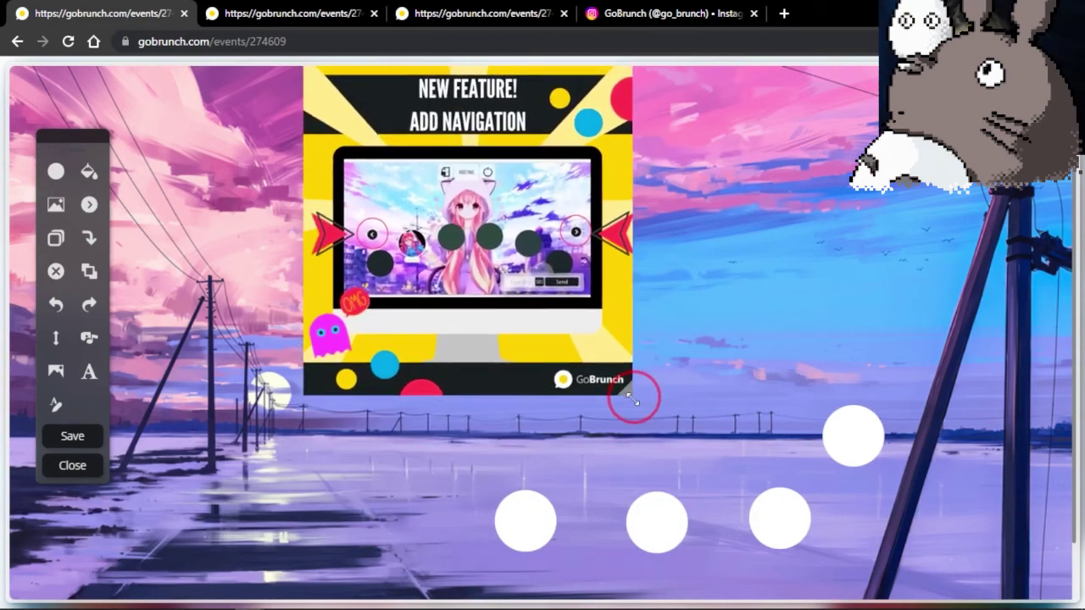
left_click_drag(533, 336, 392, 368)
Step: Add the "Video Tutorials Every Week" image, shrink it and place it beside the "New Feature" image
left_click(55, 204)
left_click(542, 349)
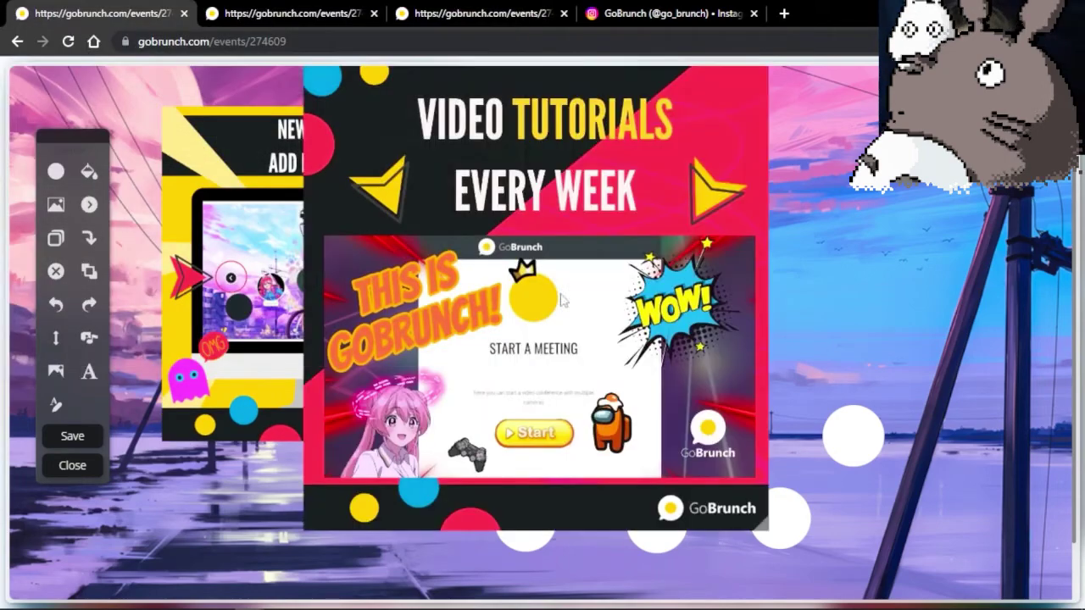
left_click_drag(766, 529, 746, 478)
left_click_drag(543, 269, 670, 301)
Step: Add a right-pointing navigation button beside the pole and link it to Welcome to my Gallery
left_click(89, 205)
left_click_drag(169, 220, 969, 344)
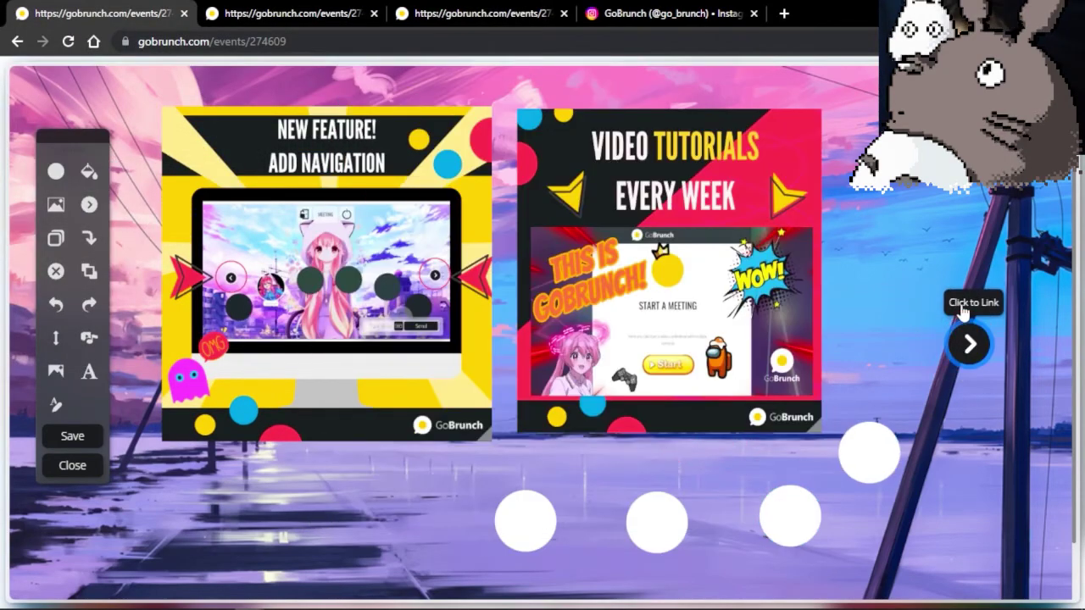
left_click(969, 344)
left_click(542, 363)
left_click(622, 328)
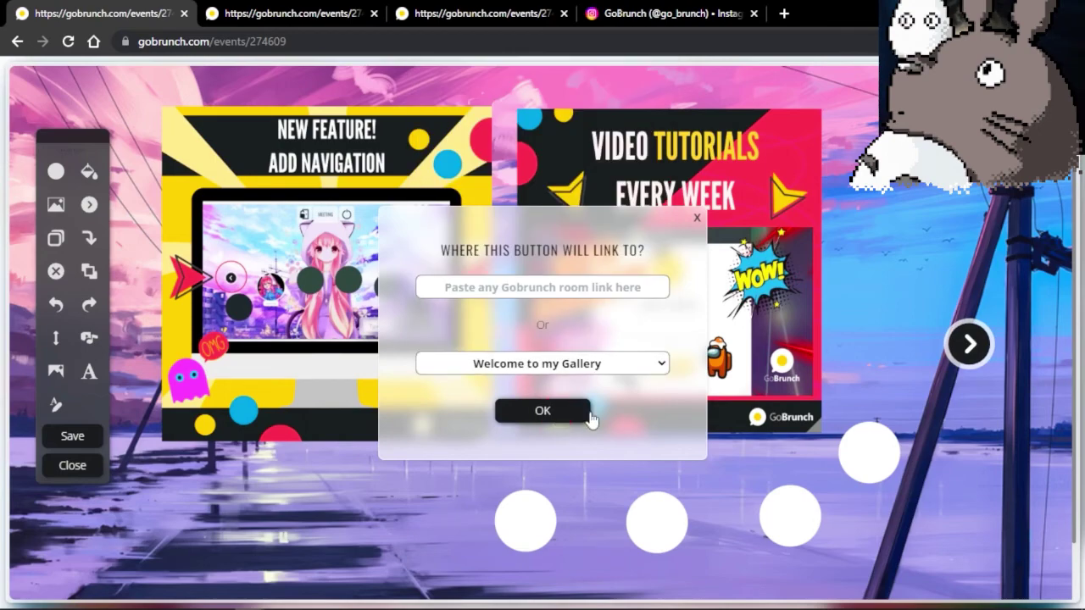
left_click(582, 413)
Step: Add a left-pointing, linked navigation button at the left edge of the background and save the room
left_click(89, 204)
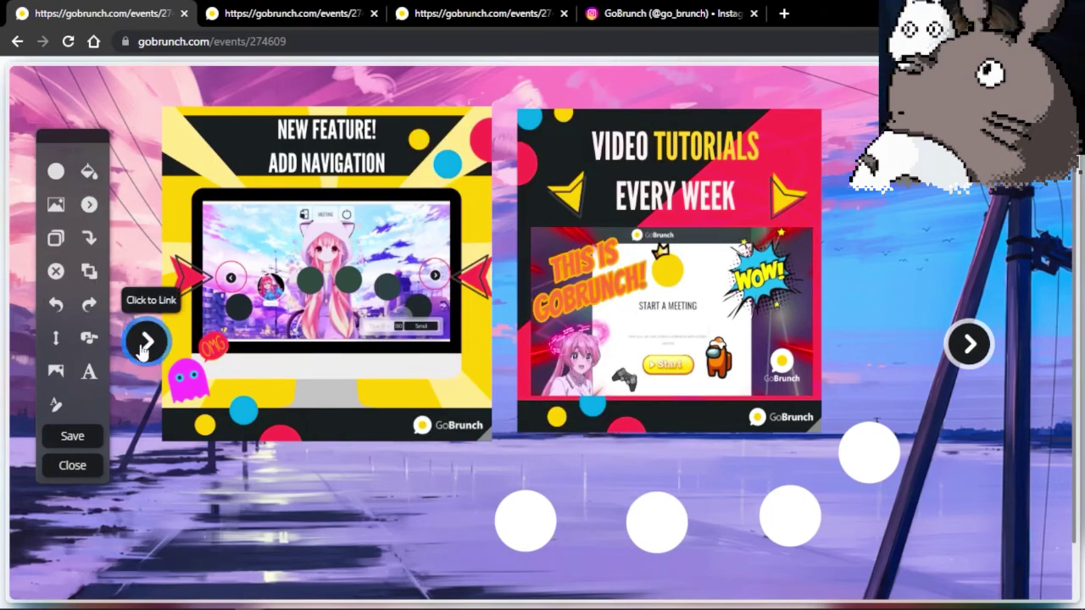
left_click_drag(145, 339, 96, 339)
left_click(96, 340)
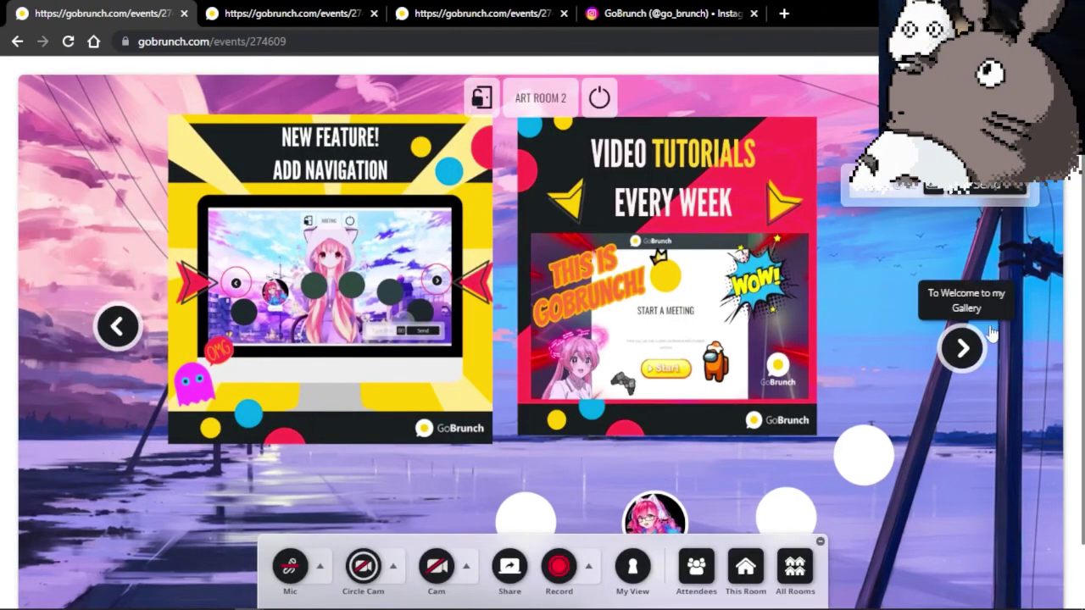
Step: Follow the right navigation arrow to Welcome to my Gallery, take a seat and open that room's background editor
left_click(967, 347)
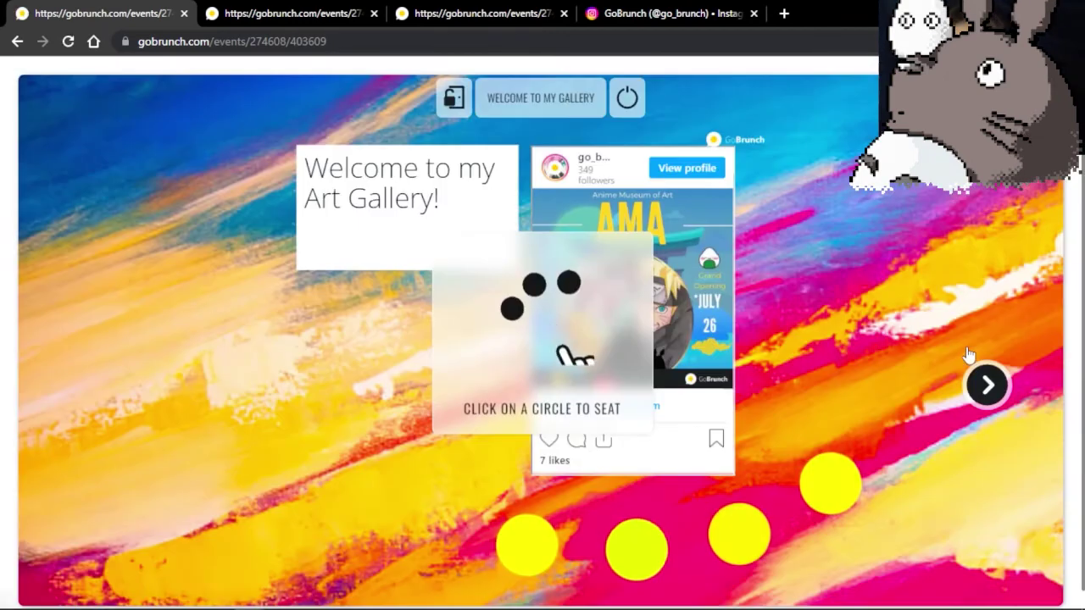
left_click(540, 562)
left_click(726, 574)
Step: Add a navigation button on the left side of the welcome room's background, flip it to point left and link it
left_click(89, 205)
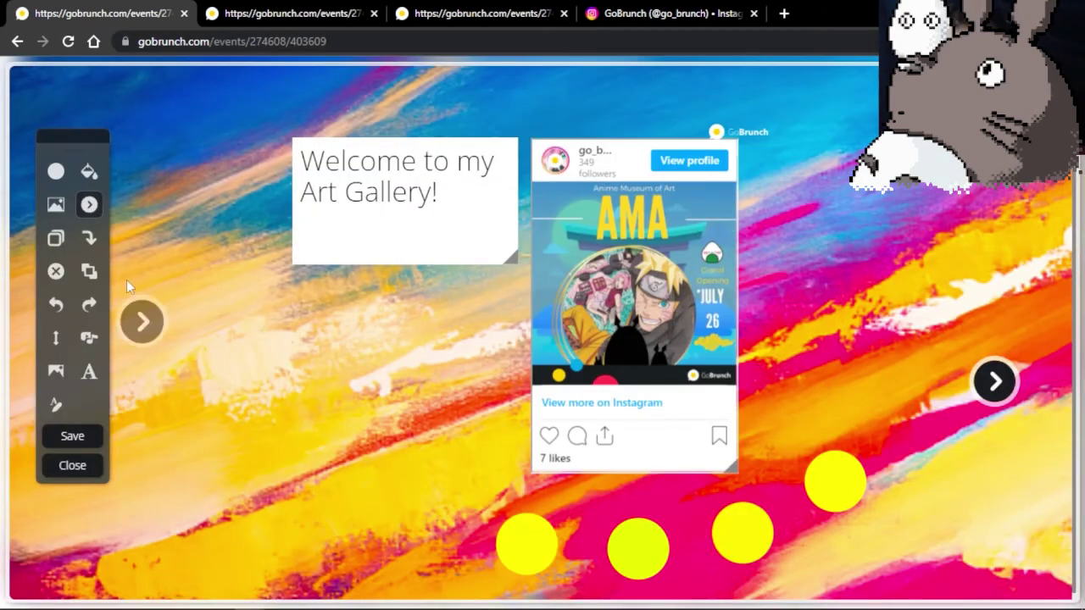
left_click(89, 240)
left_click(90, 240)
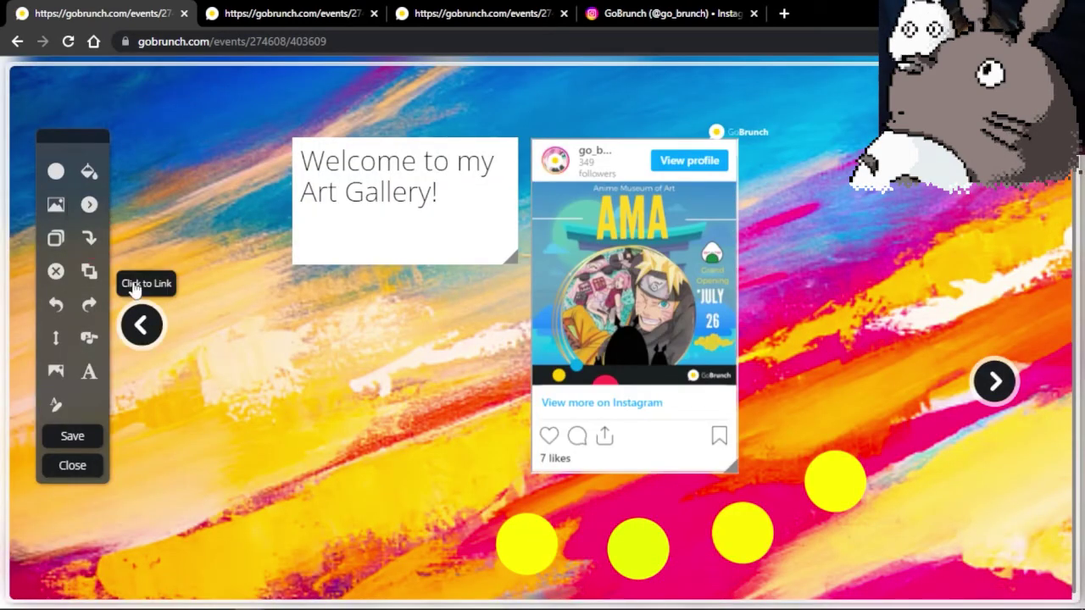
left_click(142, 326)
left_click(543, 361)
left_click(542, 305)
left_click(543, 410)
Step: Save the welcome room and test its right navigation arrow by following it to ART ROOM 1
left_click(80, 443)
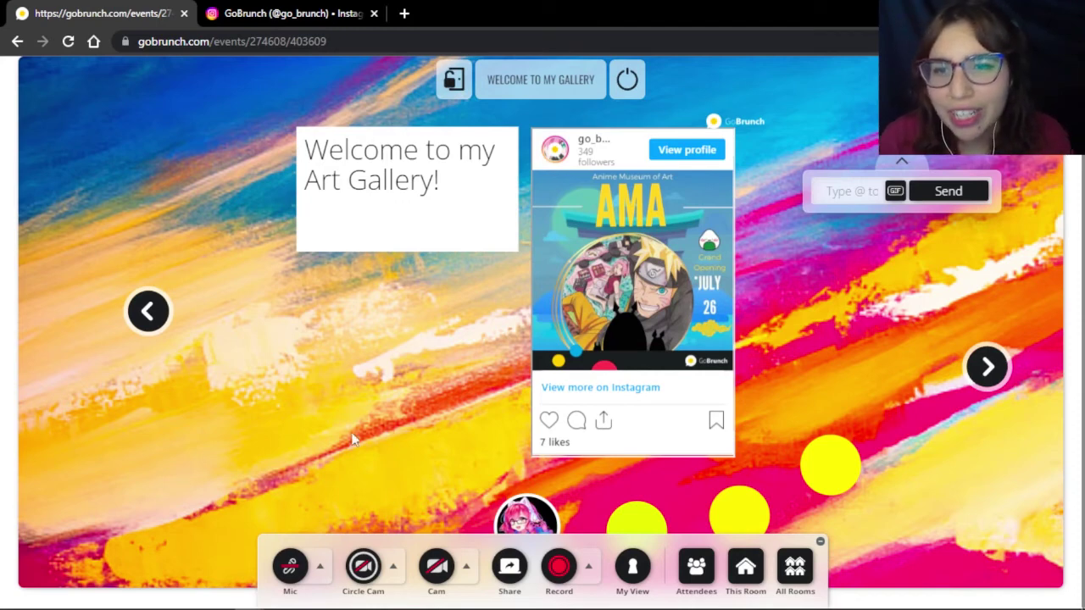
left_click(987, 367)
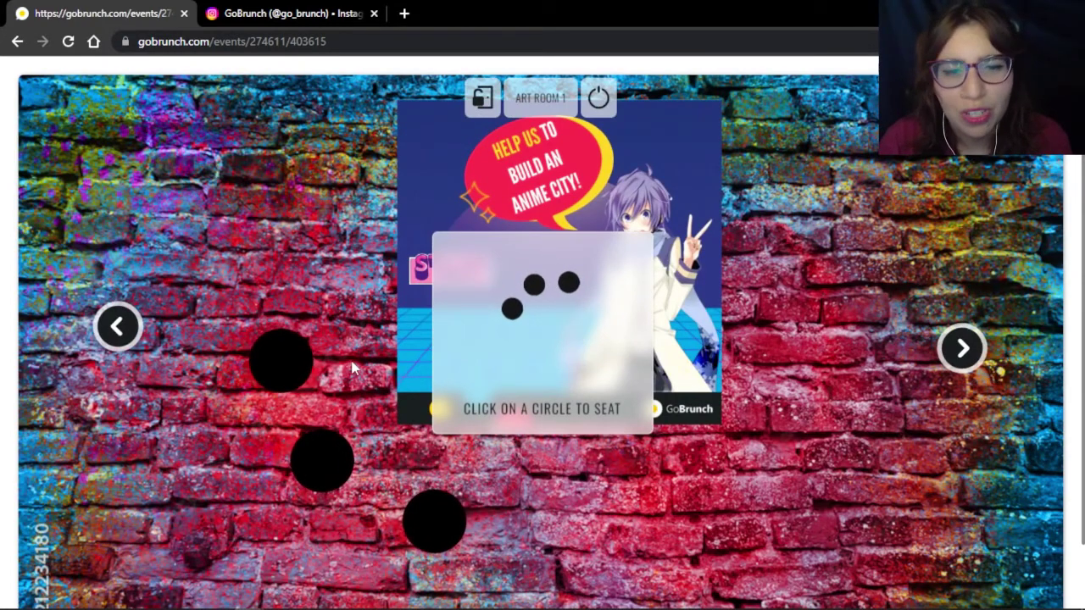
Step: Take a seat in ART ROOM 1, move the chat box off the forward arrow and follow that arrow to ART ROOM 2
left_click(291, 359)
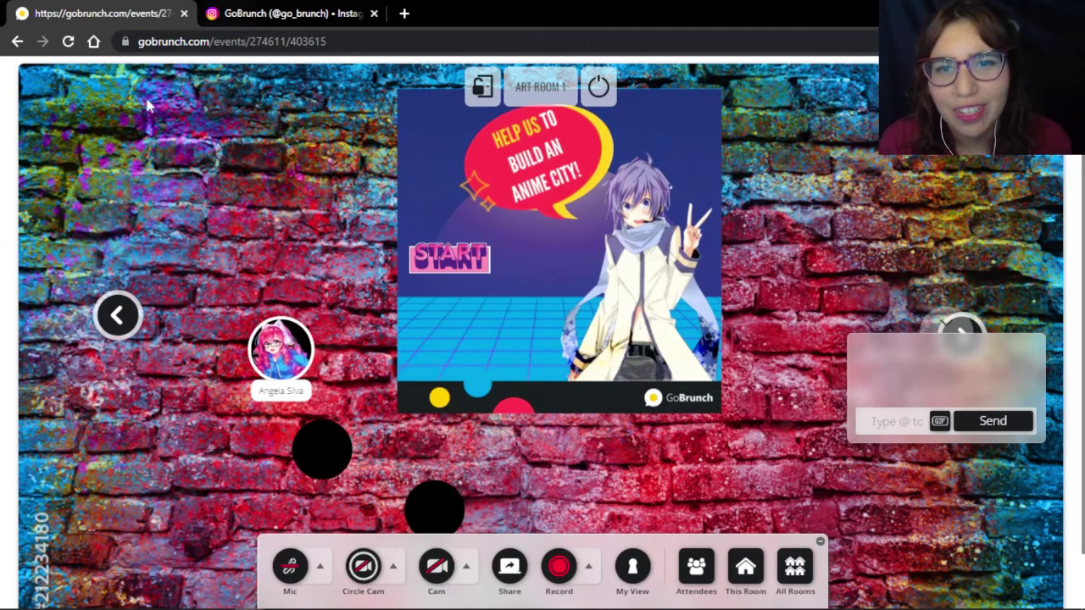
left_click_drag(949, 386, 929, 178)
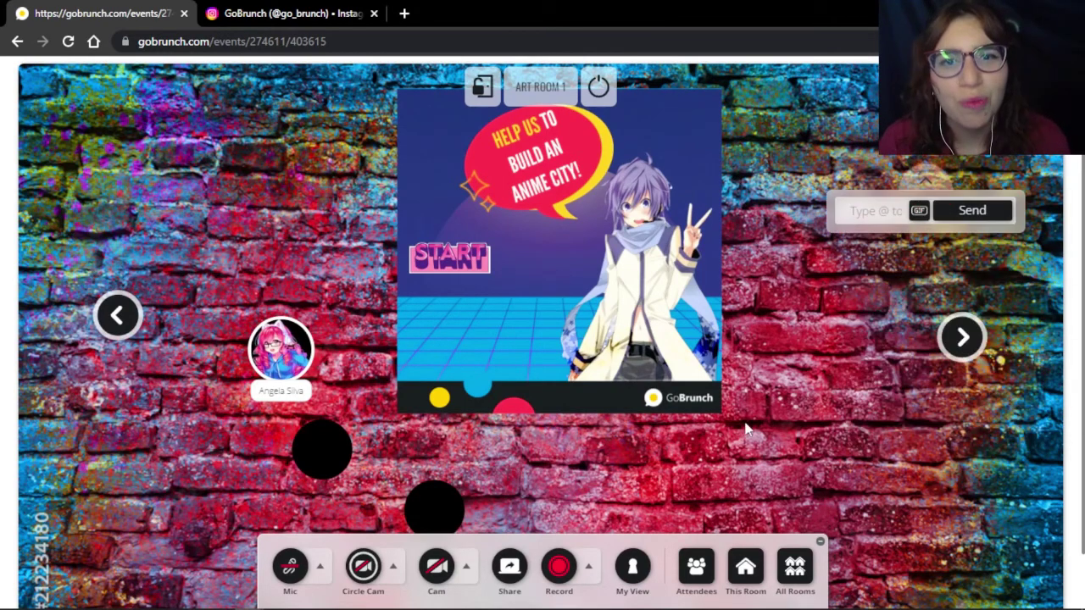
left_click(967, 341)
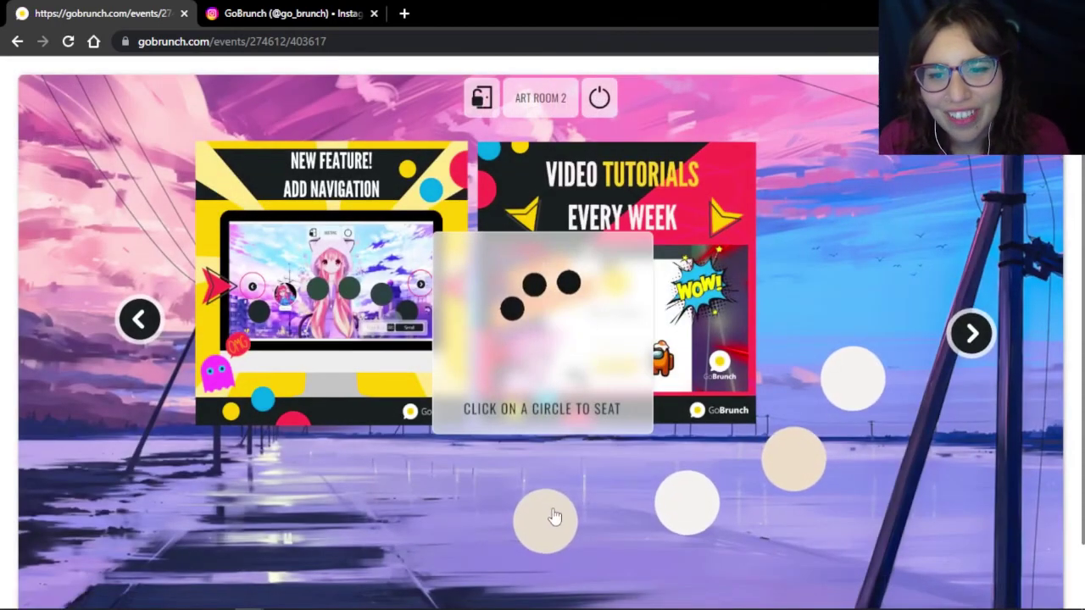
Step: Take a seat in ART ROOM 2 and move the chat box up, clear of the forward navigation arrow
left_click(549, 517)
scroll(819, 153, "up", 1)
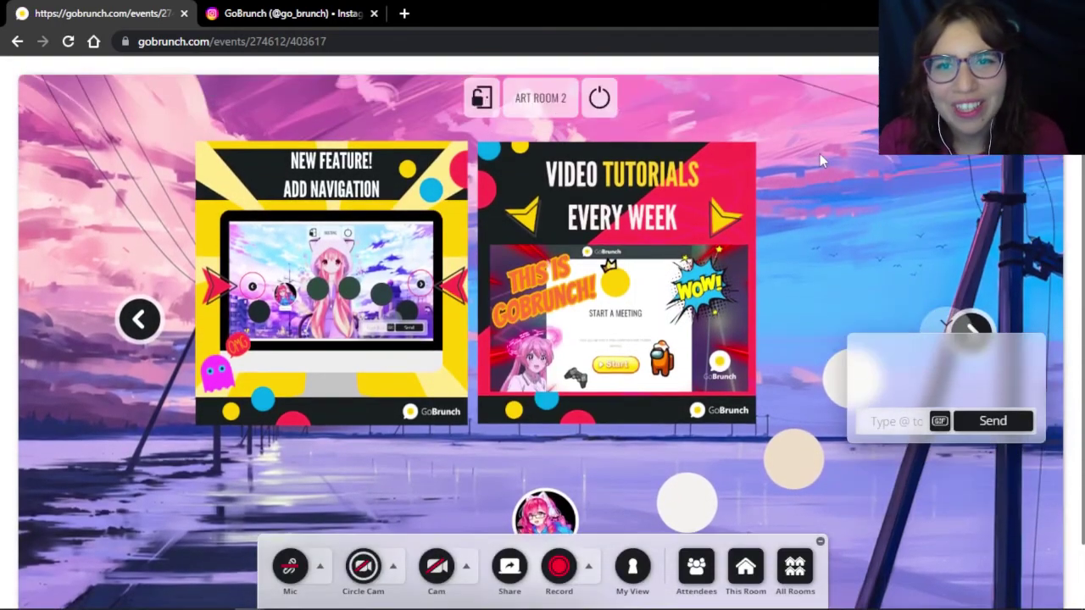
scroll(847, 255, "down", 1)
left_click_drag(923, 360, 897, 155)
scroll(848, 116, "up", 1)
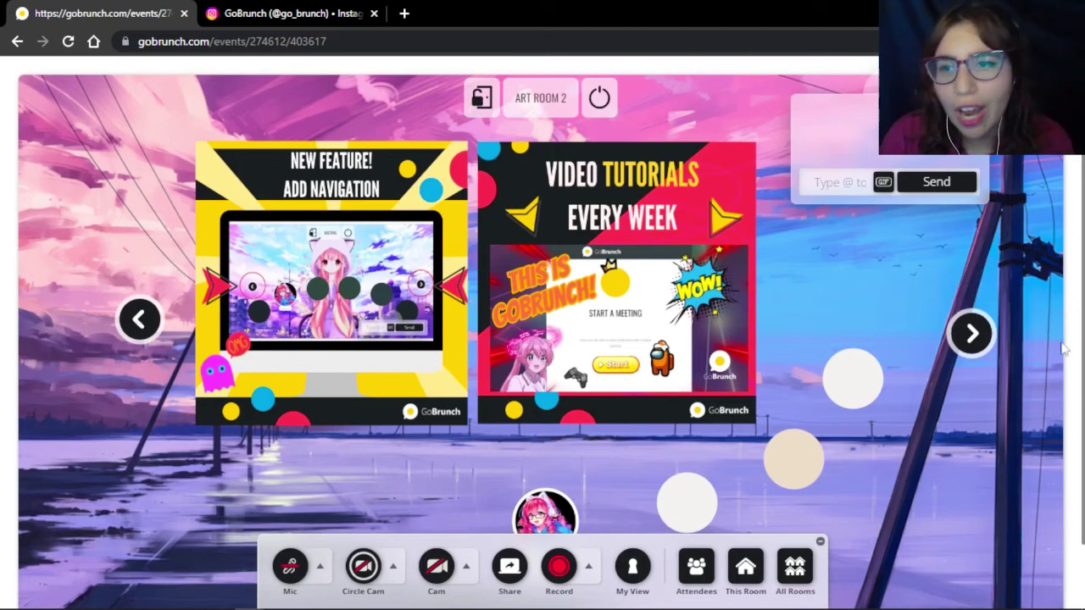
Step: Test ART ROOM 2's forward navigation arrow by following it to Welcome to my Gallery and take a seat there
left_click(972, 335)
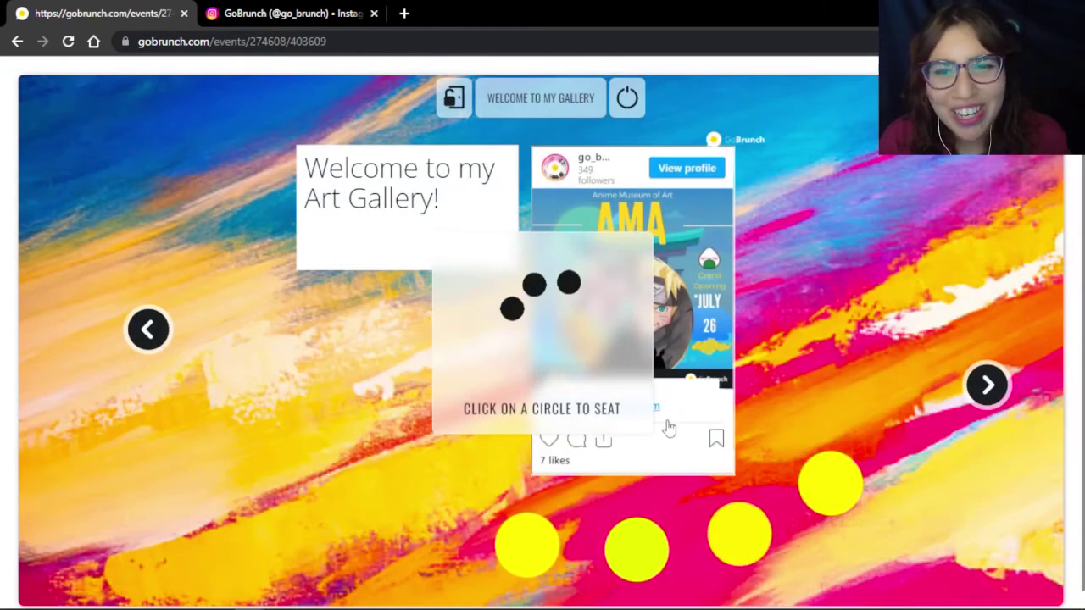
left_click(527, 545)
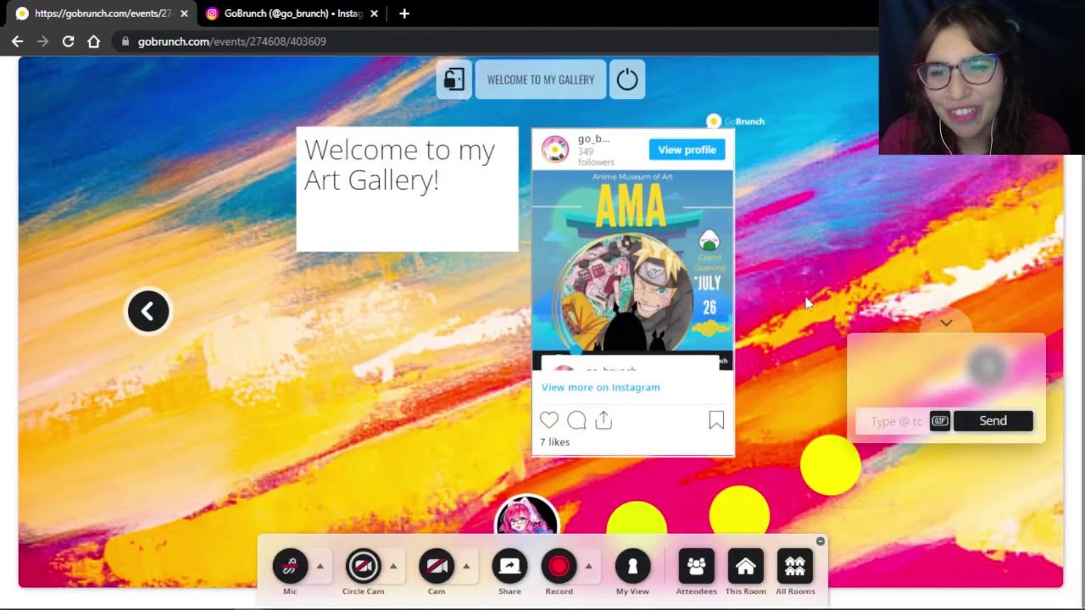
scroll(805, 297, "up", 1)
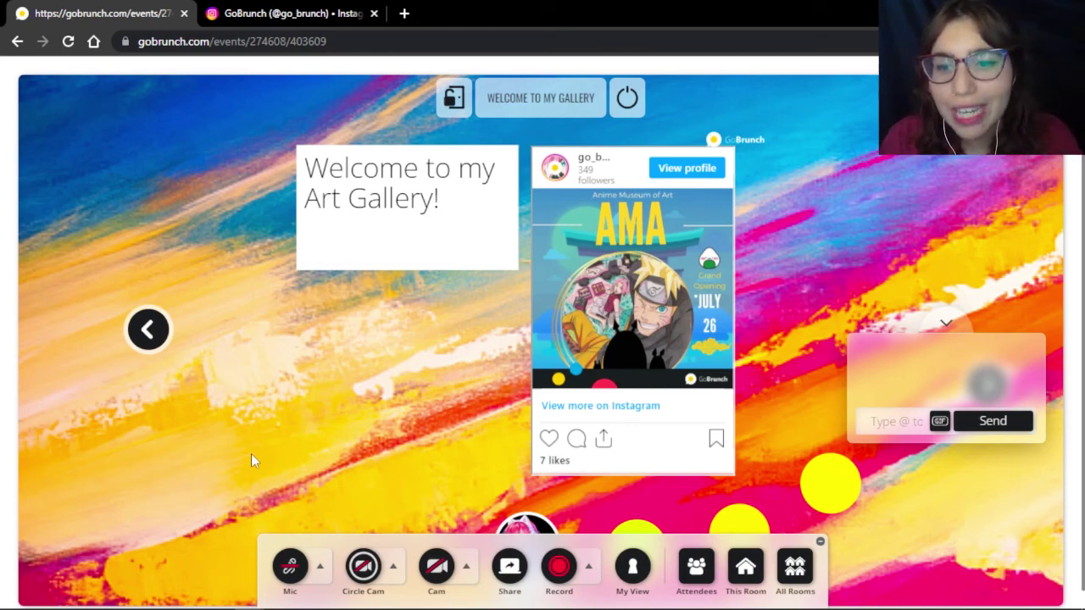
Step: Show the welcome room's settings, view the description of the Background and Editor option and close the settings again
left_click(745, 566)
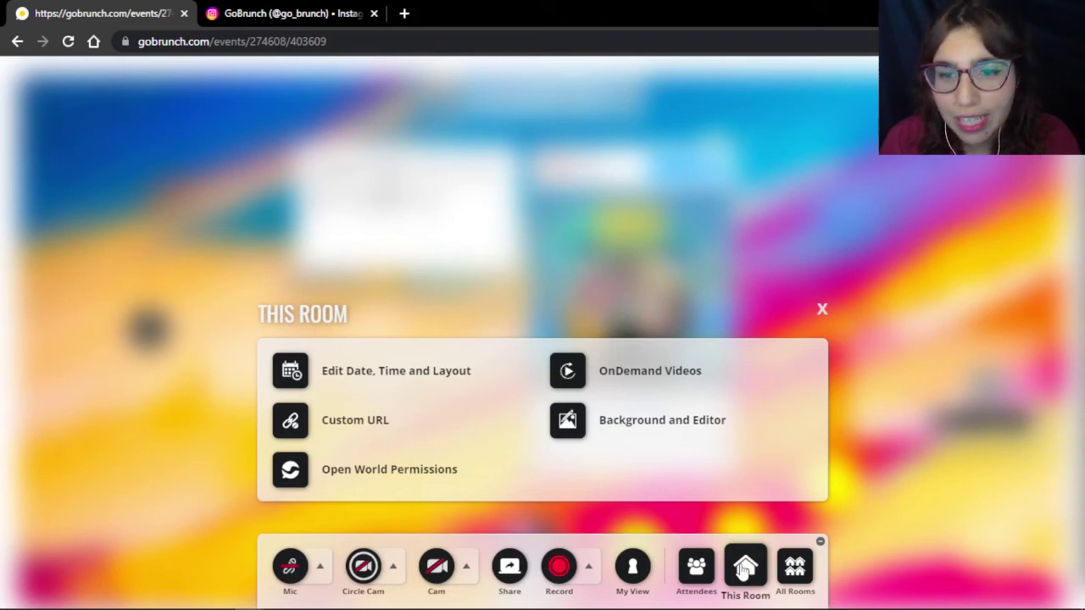
mouse_move(625, 430)
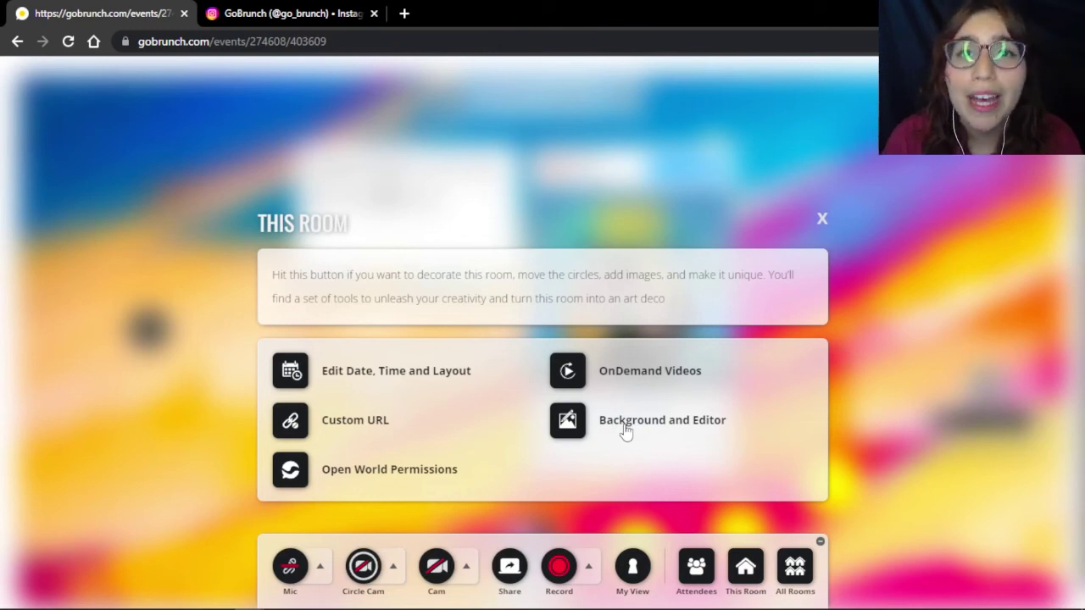
left_click(891, 230)
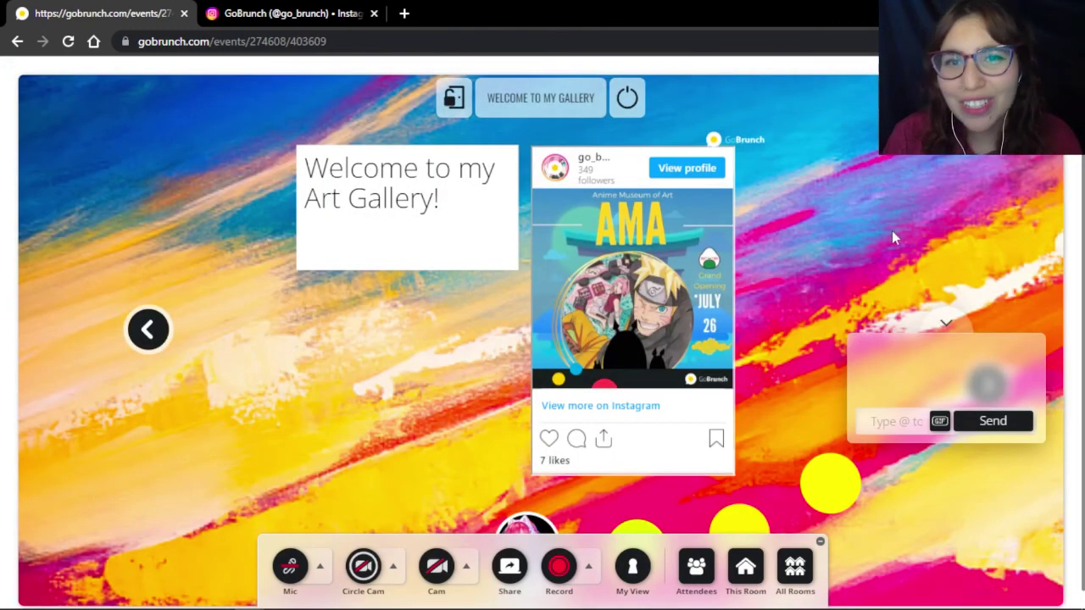